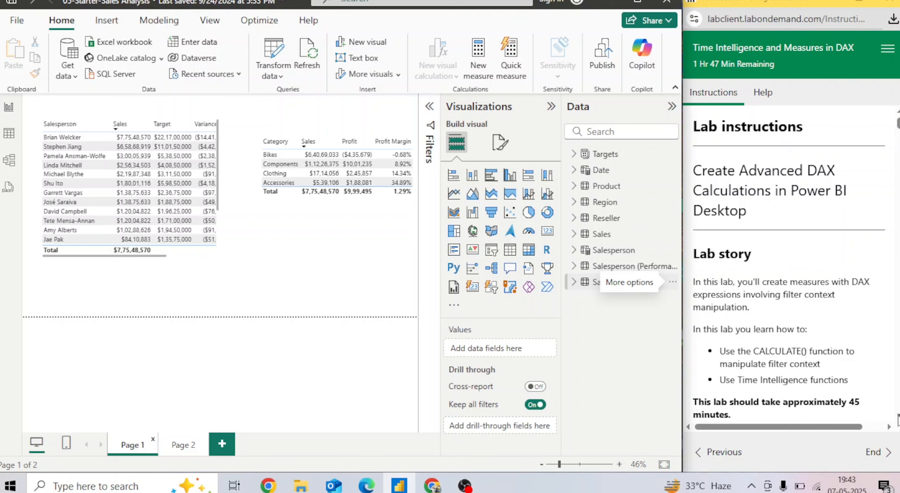
# Step: Add a new report page, Page 3, and place an empty matrix visual on it
pyautogui.scroll(-3, 898, 419)
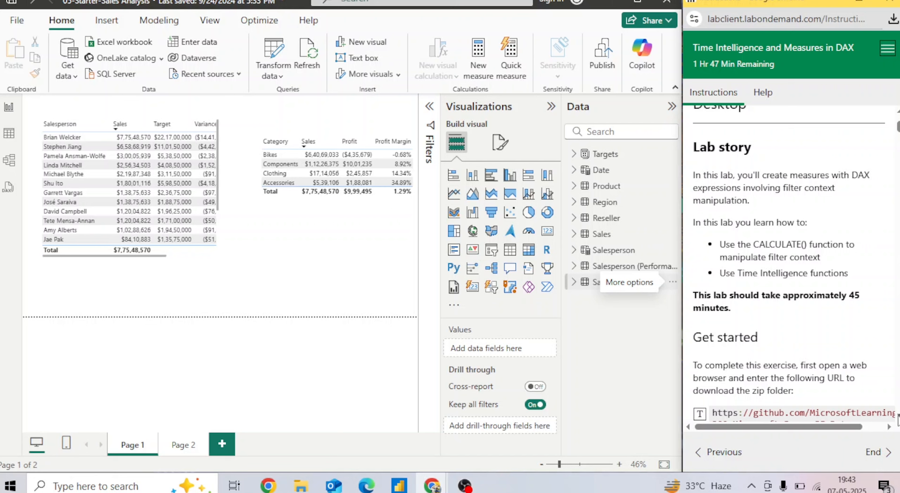
pyautogui.scroll(-5, 898, 419)
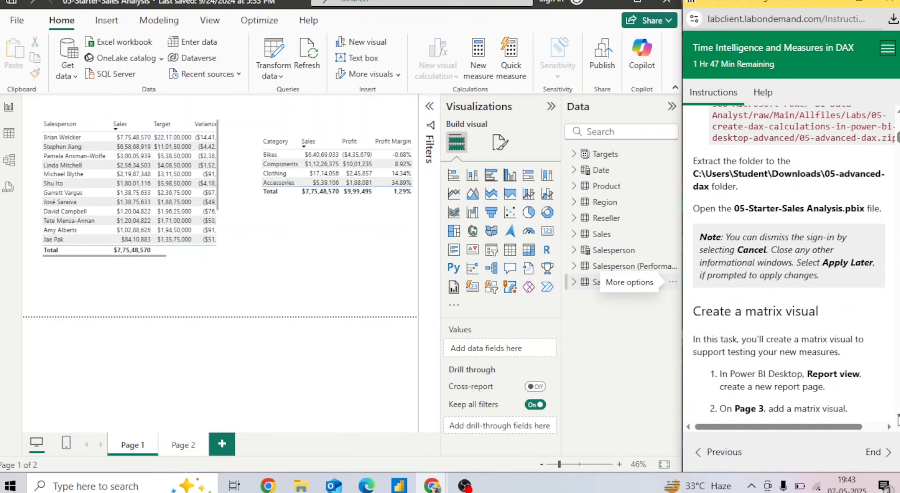
pyautogui.moveTo(735, 208); pyautogui.dragTo(866, 211)
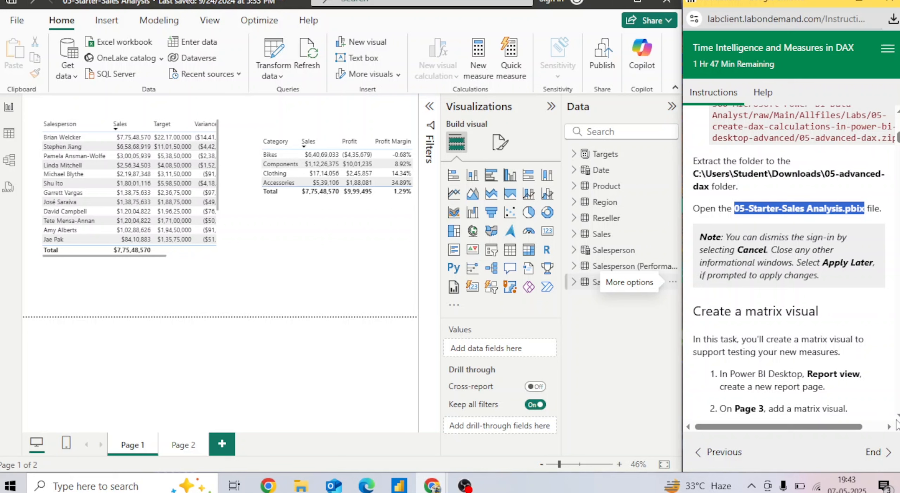
pyautogui.scroll(-3, 794, 259)
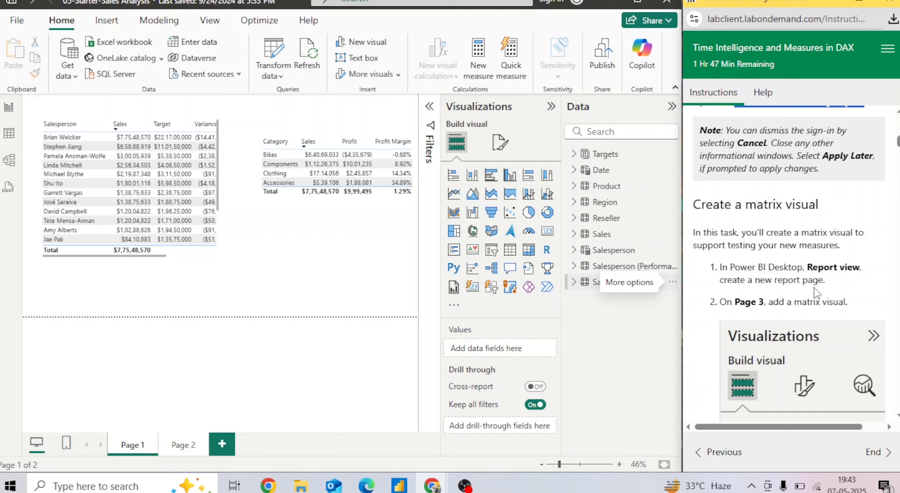
pyautogui.click(215, 445)
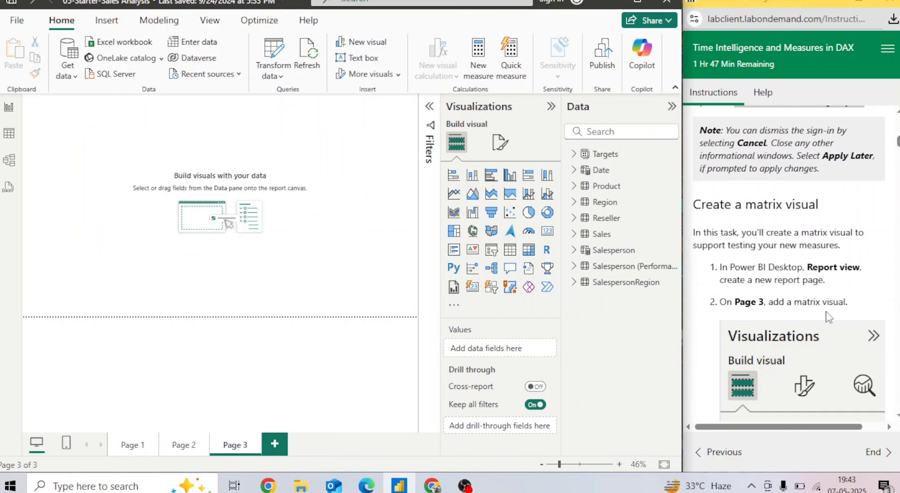
pyautogui.scroll(-5, 788, 264)
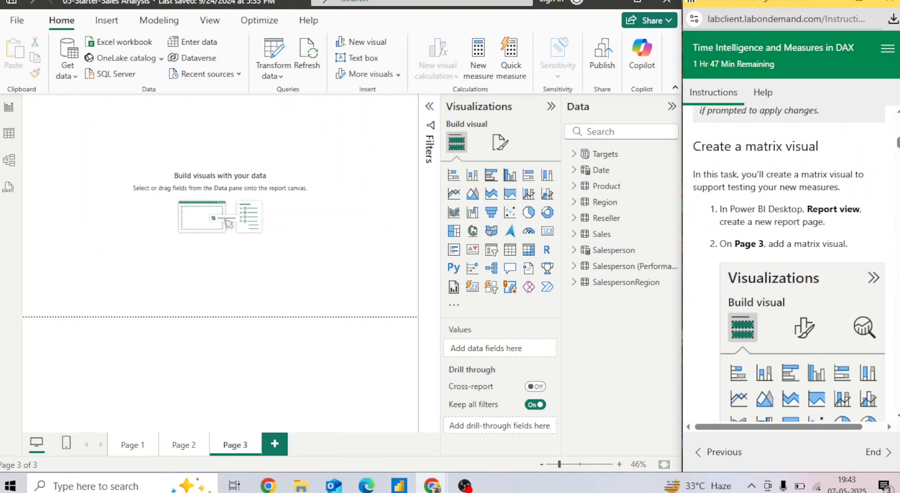
pyautogui.click(530, 251)
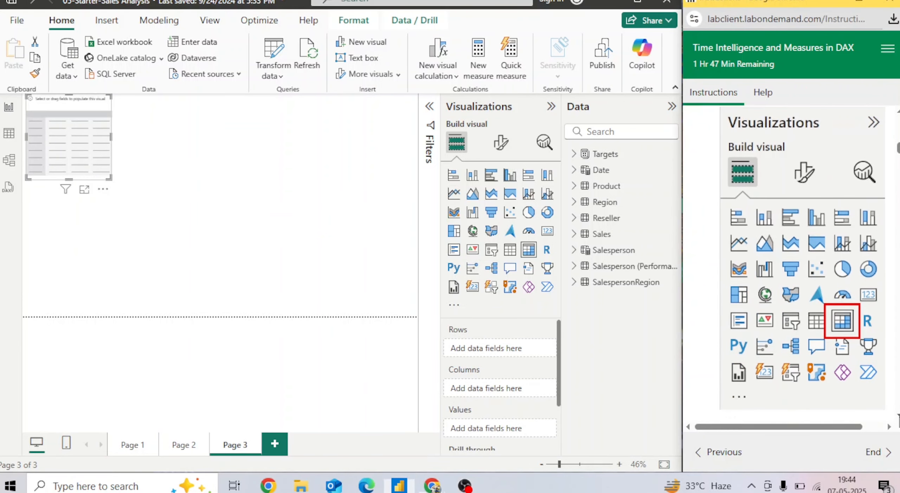
# Step: Add the Regions hierarchy from the Region table to the rows of the matrix
pyautogui.scroll(-5, 788, 264)
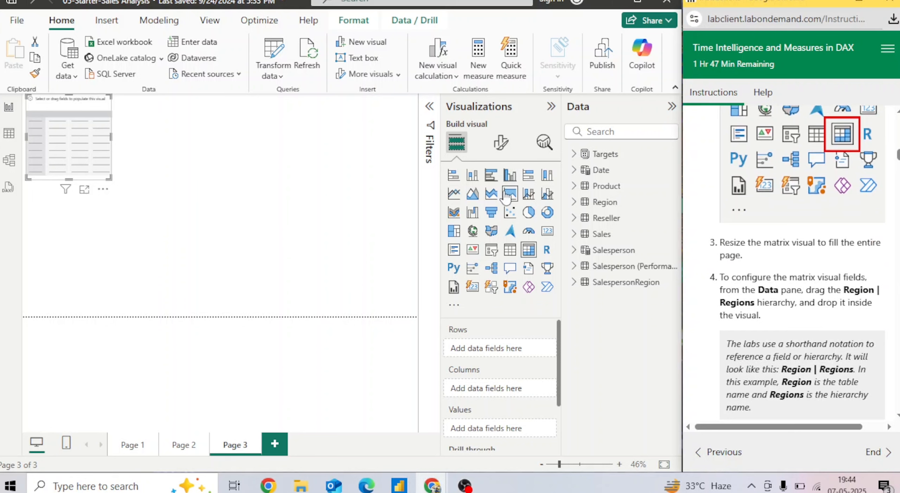
pyautogui.click(501, 145)
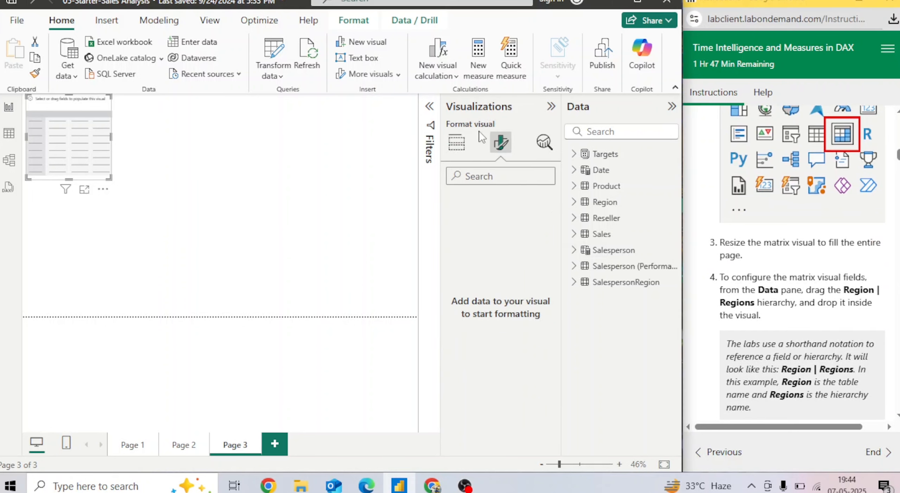
pyautogui.click(457, 143)
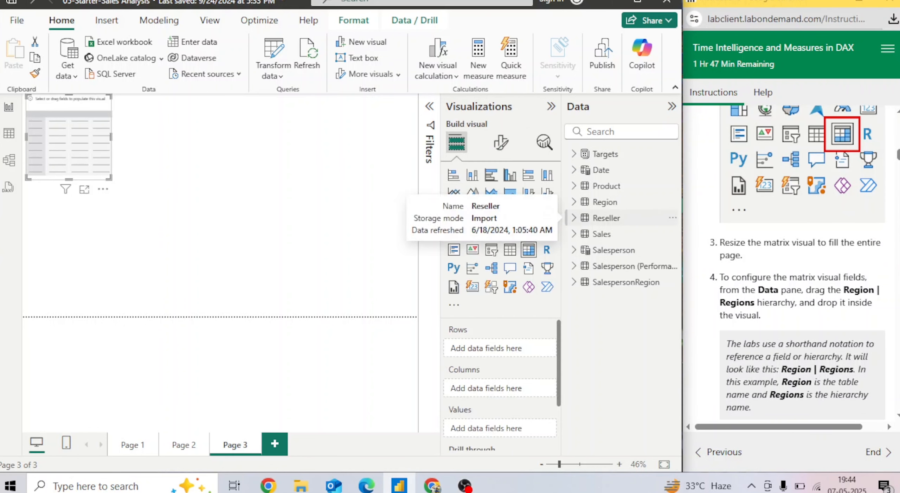
pyautogui.scroll(-3, 781, 221)
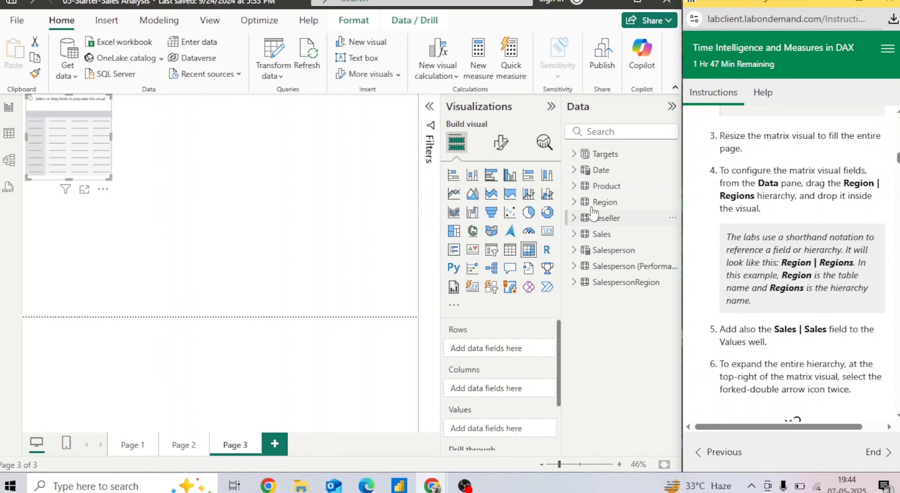
pyautogui.click(575, 202)
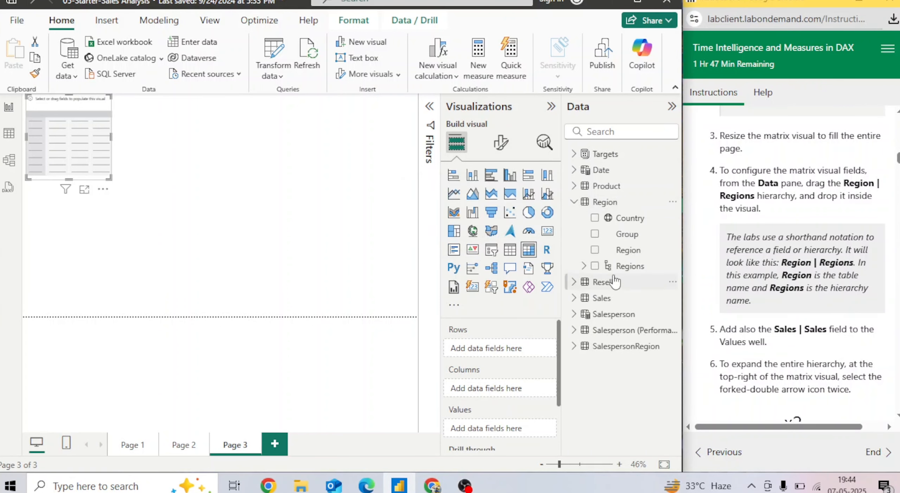
pyautogui.moveTo(619, 272); pyautogui.dragTo(619, 269)
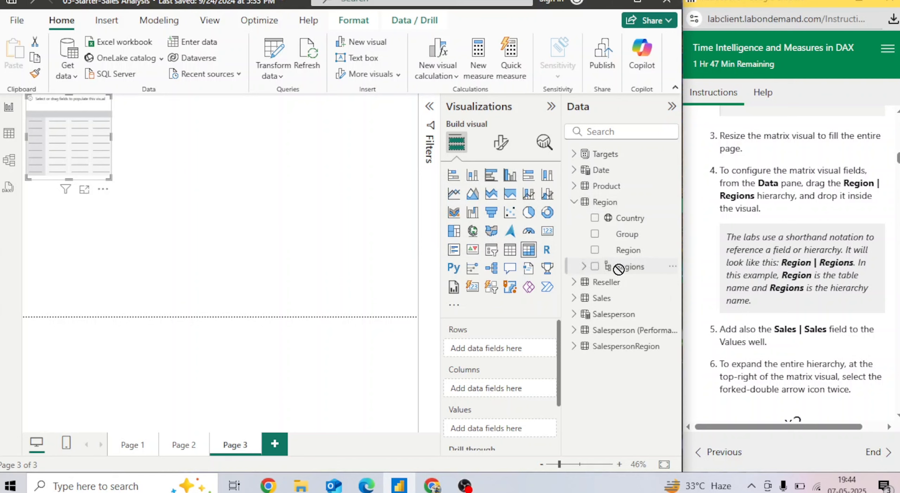
pyautogui.moveTo(619, 269); pyautogui.dragTo(506, 349)
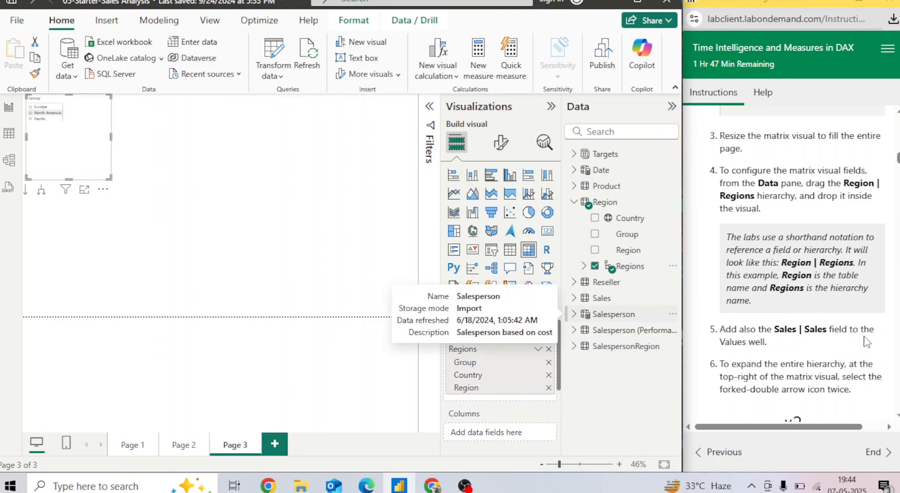
# Step: Add the Sales field from the Sales table to the values of the matrix
pyautogui.click(583, 300)
pyautogui.scroll(-1, 677, 360)
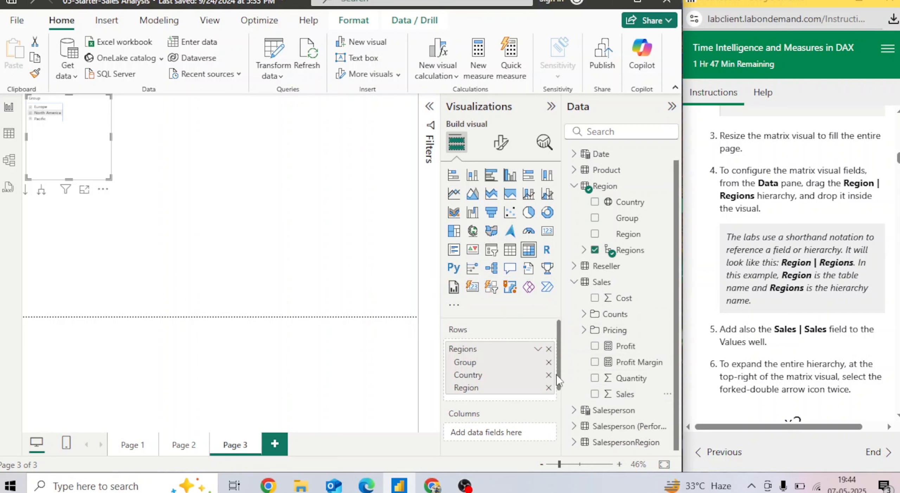
pyautogui.scroll(-2, 562, 397)
pyautogui.moveTo(622, 401); pyautogui.dragTo(496, 408)
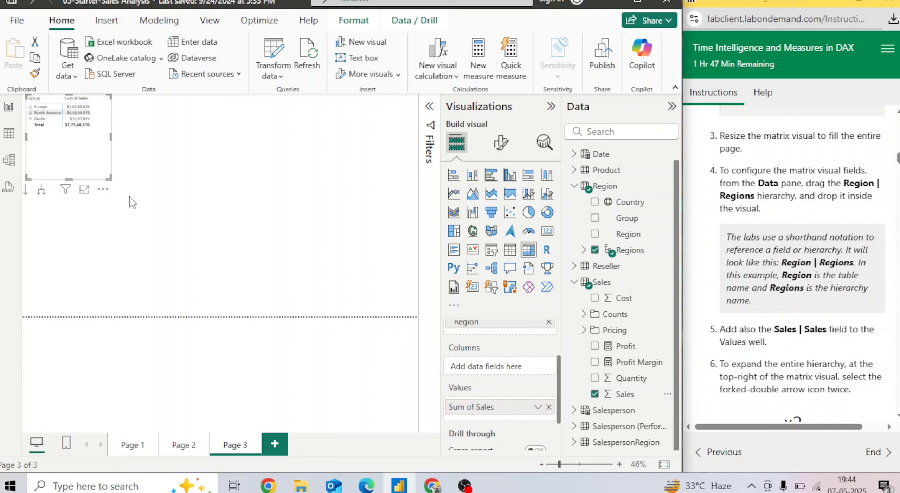
# Step: Increase the font size of the matrix values in the visual's formatting
pyautogui.click(502, 149)
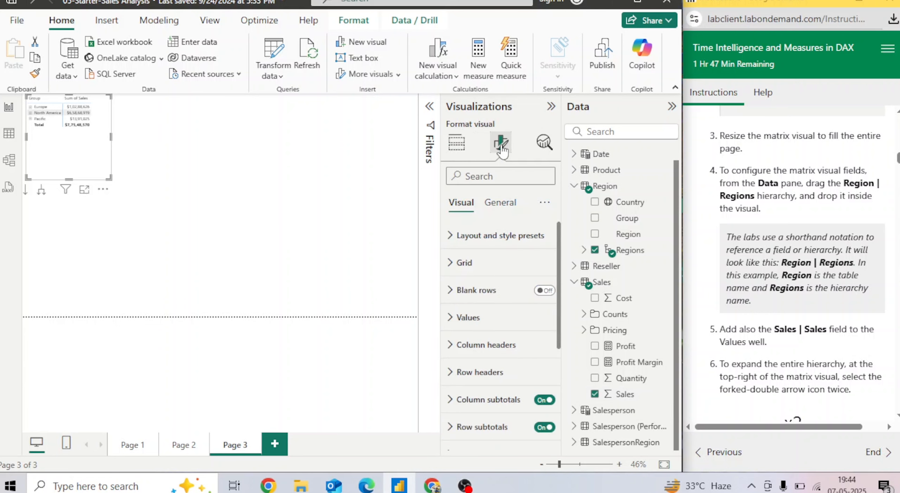
pyautogui.click(452, 324)
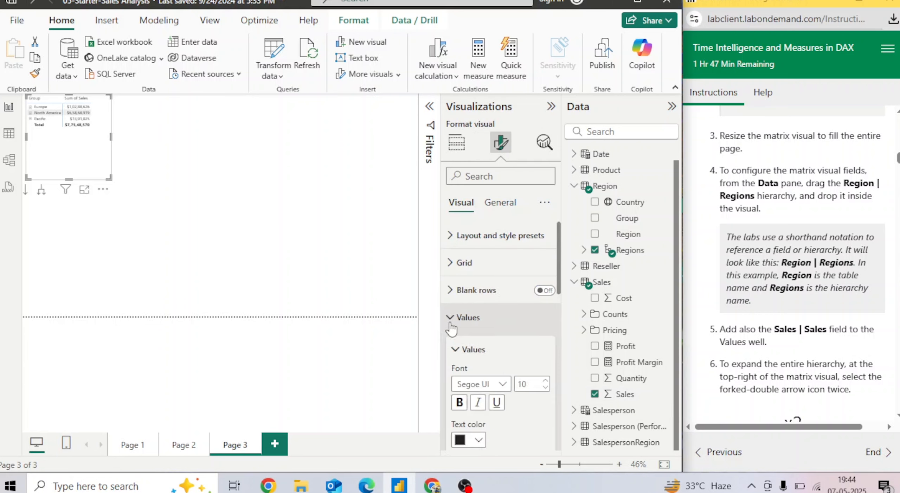
pyautogui.click(534, 389)
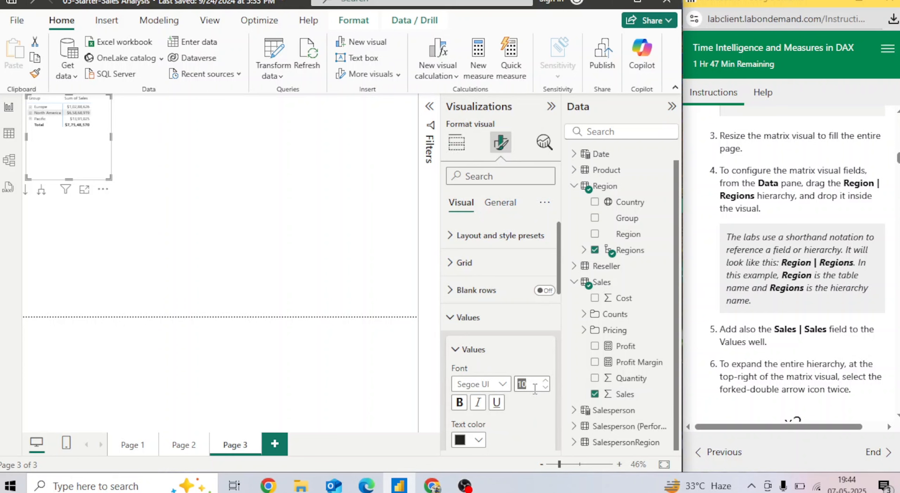
pyautogui.press('BackSpace')
pyautogui.click(451, 317)
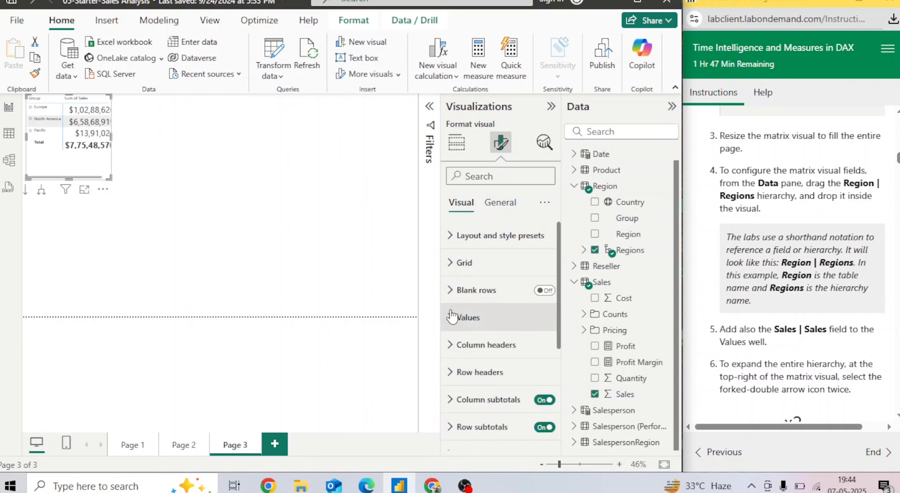
# Step: Set the font size of the matrix column headers to 20
pyautogui.click(457, 345)
pyautogui.doubleClick(527, 412)
pyautogui.press('BackSpace')
pyautogui.write('20')
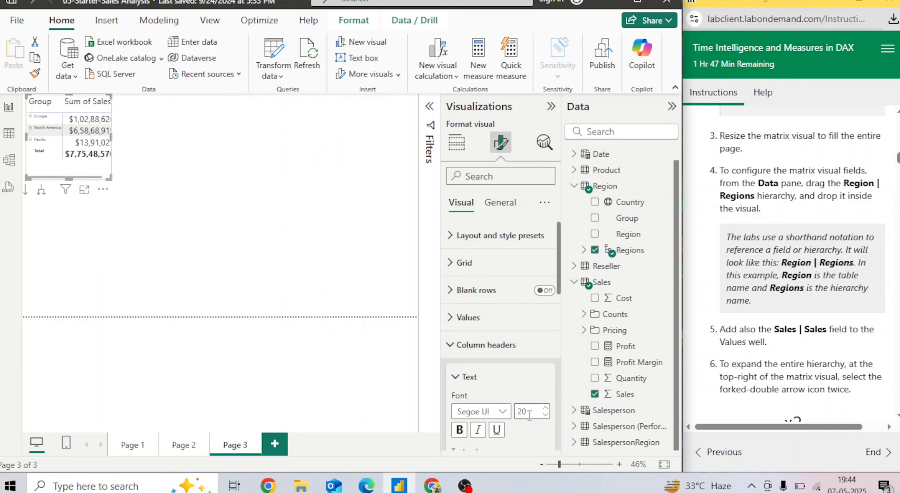
pyautogui.click(451, 345)
# Step: Set the row headers' font size to 20 and enlarge the matrix so the whole Sum of Sales column fits
pyautogui.click(459, 368)
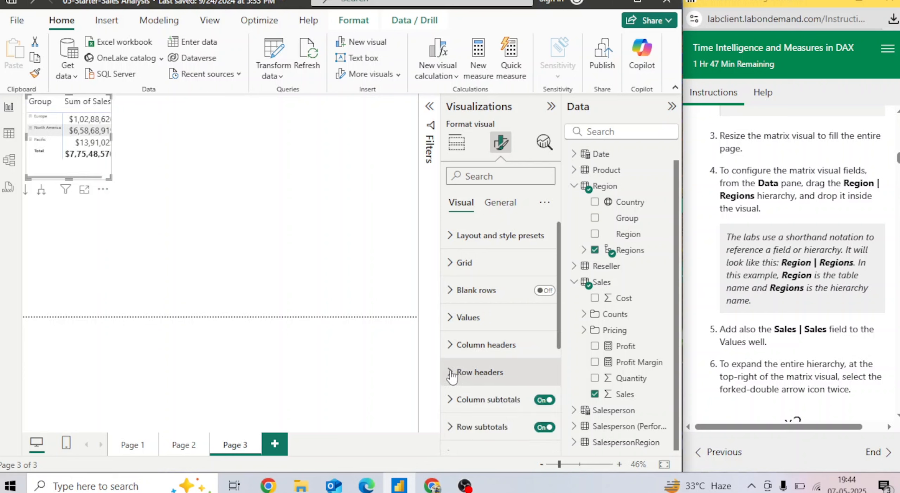
pyautogui.doubleClick(524, 438)
pyautogui.write('20')
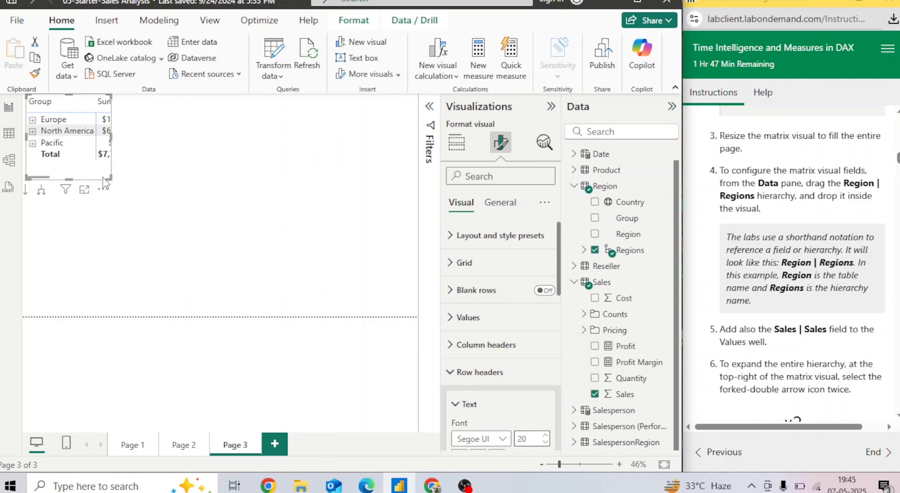
pyautogui.moveTo(107, 177); pyautogui.dragTo(180, 234)
pyautogui.click(247, 215)
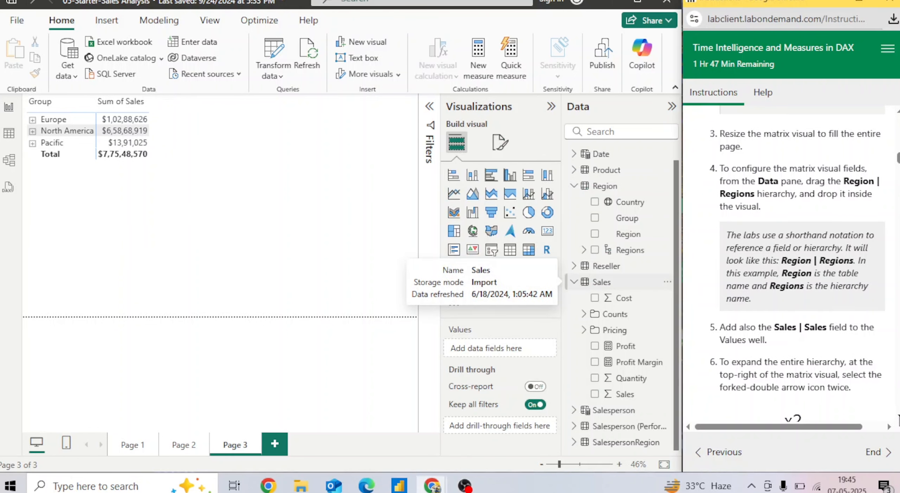
# Step: Expand the matrix hierarchy by two levels, down to Region, and enlarge the visual to fit more rows
pyautogui.scroll(-3, 898, 419)
pyautogui.scroll(-2, 898, 419)
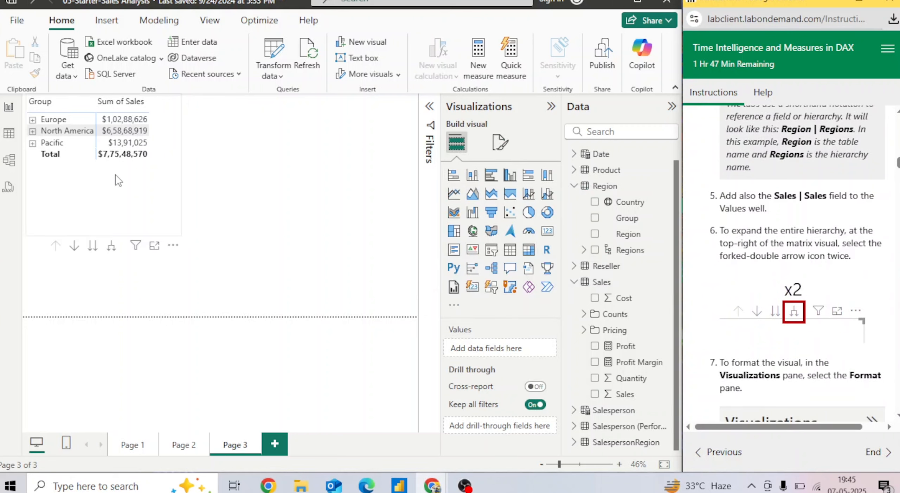
pyautogui.click(112, 248)
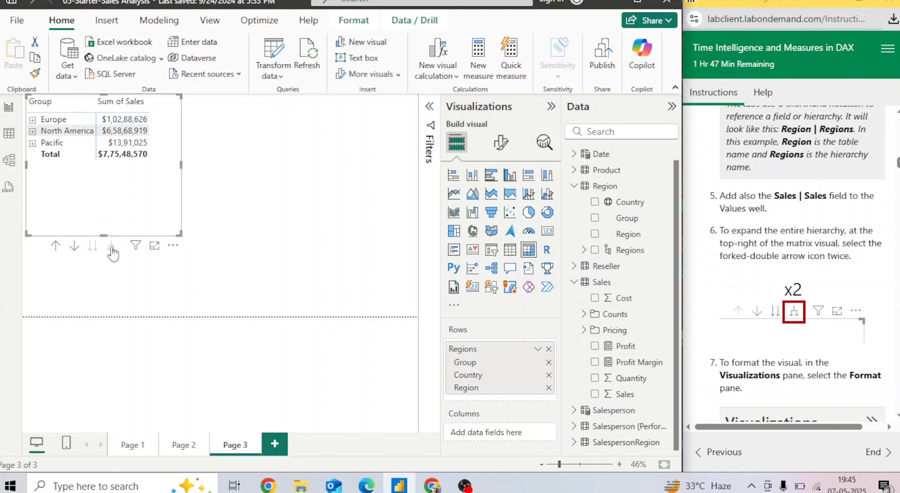
pyautogui.click(111, 248)
pyautogui.moveTo(181, 234); pyautogui.dragTo(211, 301)
# Step: Find the layout property in the matrix formatting and set the Layout to Tabular
pyautogui.scroll(-3, 874, 409)
pyautogui.scroll(-2, 791, 263)
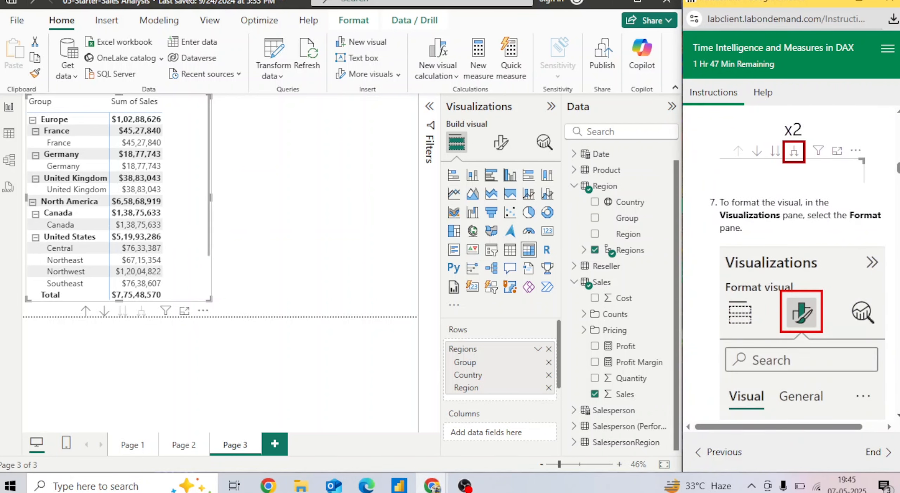
pyautogui.scroll(-5, 791, 263)
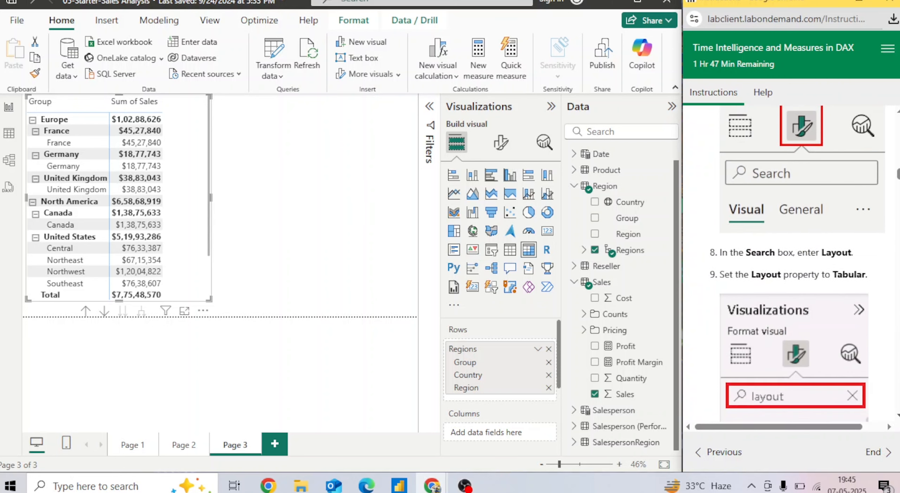
pyautogui.scroll(-2, 791, 263)
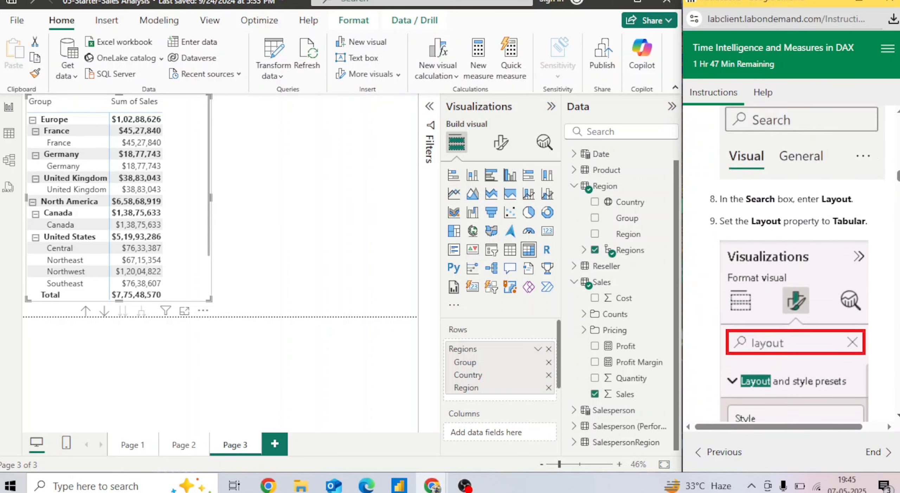
pyautogui.click(501, 144)
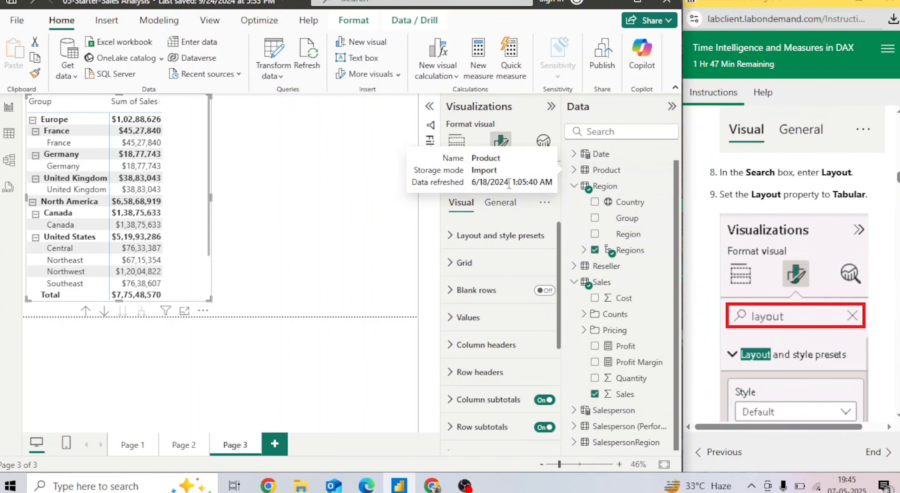
pyautogui.write('layout')
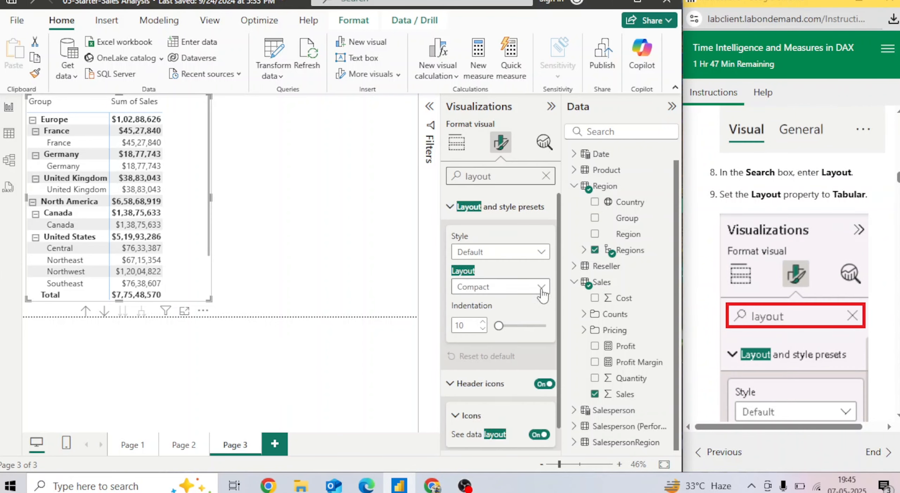
pyautogui.scroll(-5, 797, 274)
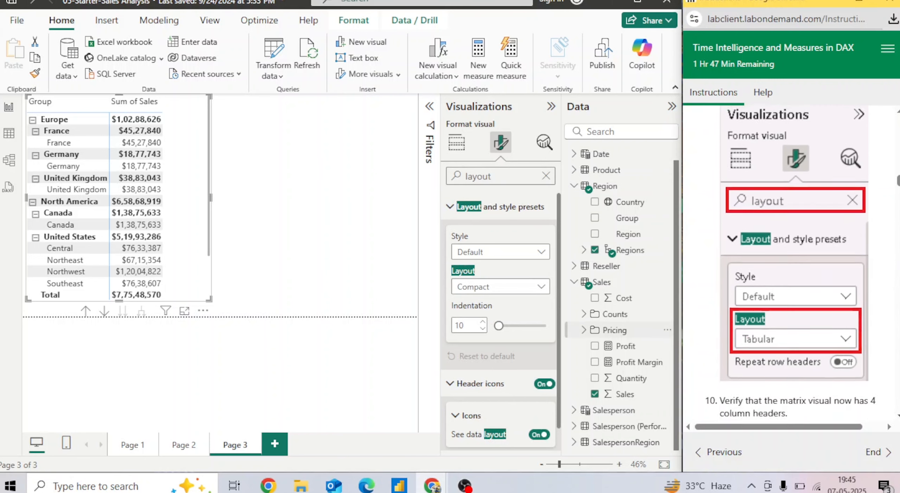
pyautogui.click(535, 287)
pyautogui.click(478, 334)
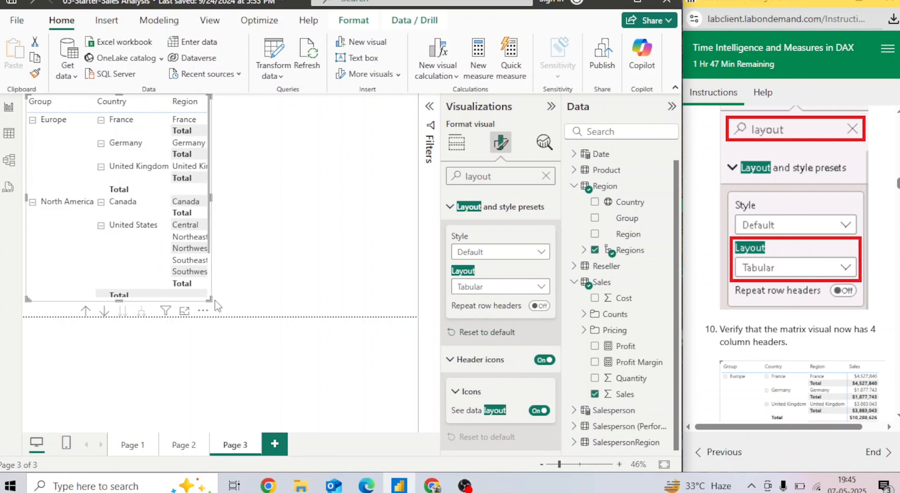
# Step: Dismiss the low-battery notice and enlarge the matrix visual until the entire Sum of Sales column fits
pyautogui.moveTo(211, 301); pyautogui.dragTo(250, 305)
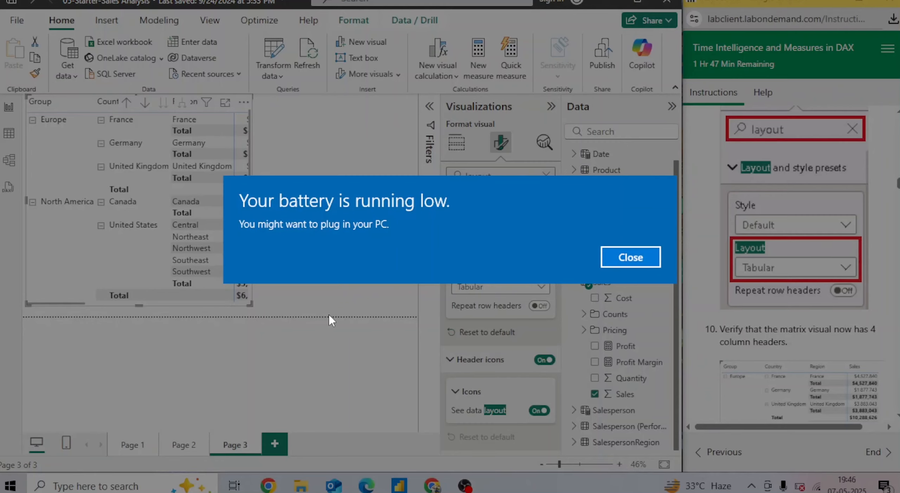
pyautogui.click(621, 262)
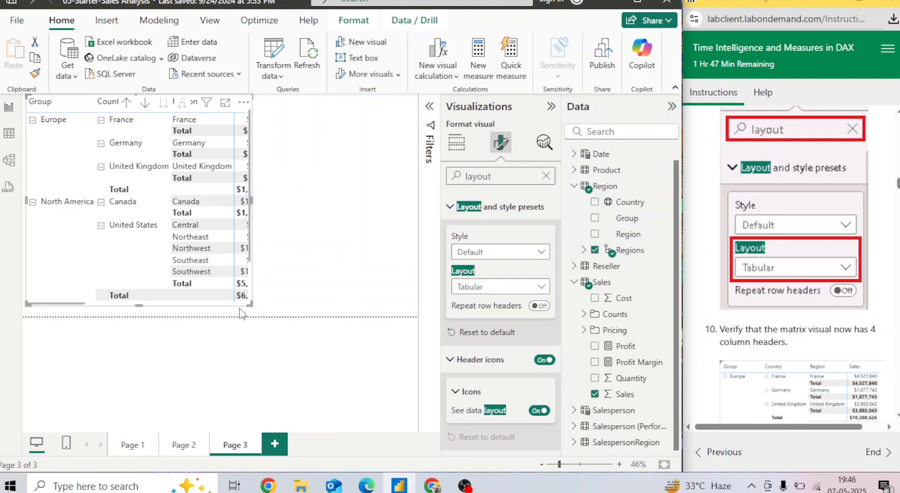
pyautogui.moveTo(250, 304); pyautogui.dragTo(335, 317)
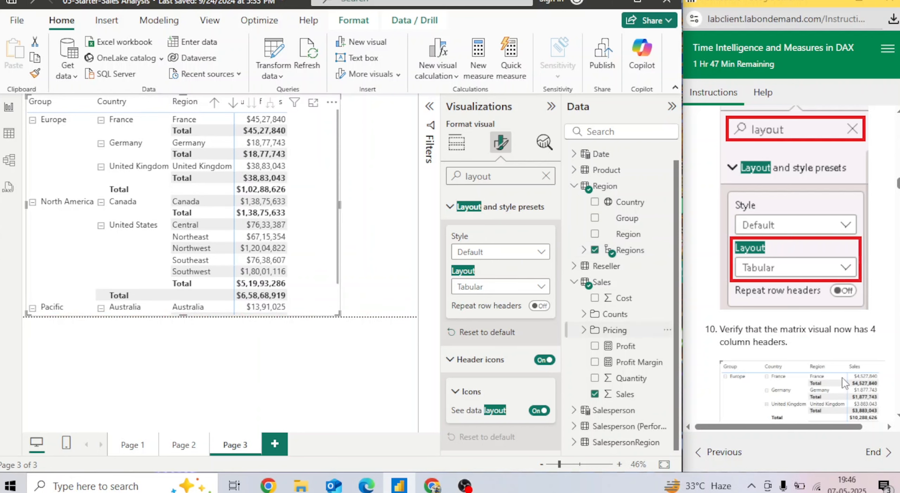
# Step: Check the matrix against the lab's reference image and read the Manipulate filter context task up to the first measure expression
pyautogui.scroll(-3, 781, 352)
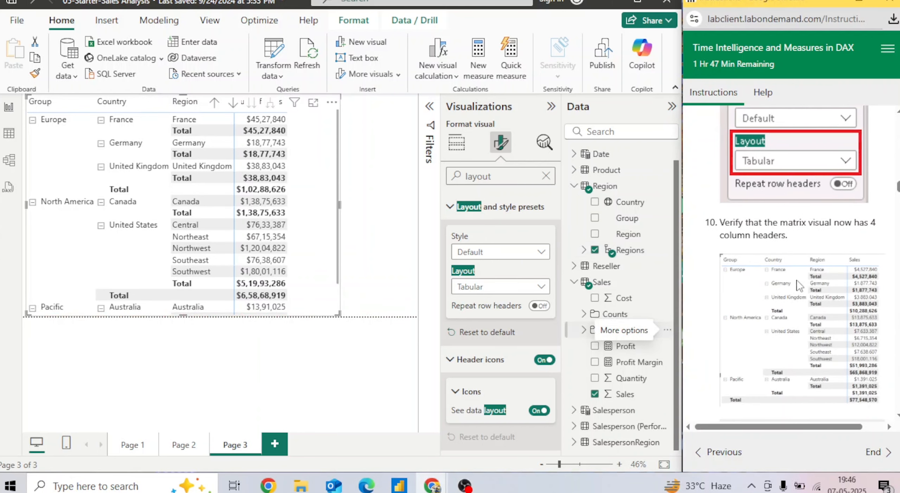
pyautogui.scroll(-5, 795, 262)
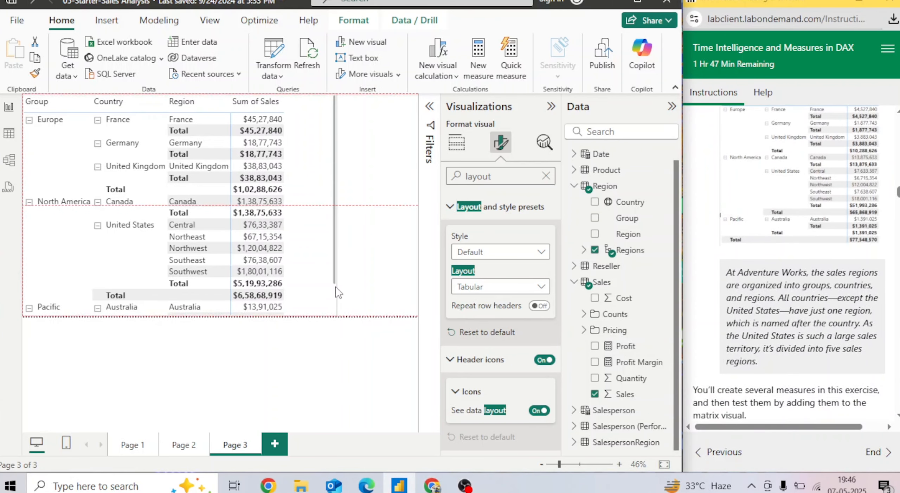
pyautogui.scroll(-2, 336, 260)
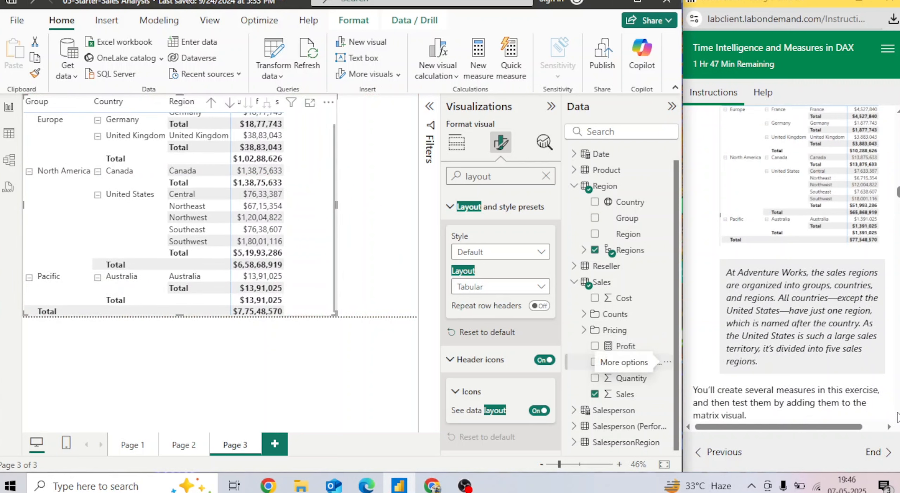
pyautogui.scroll(-5, 787, 264)
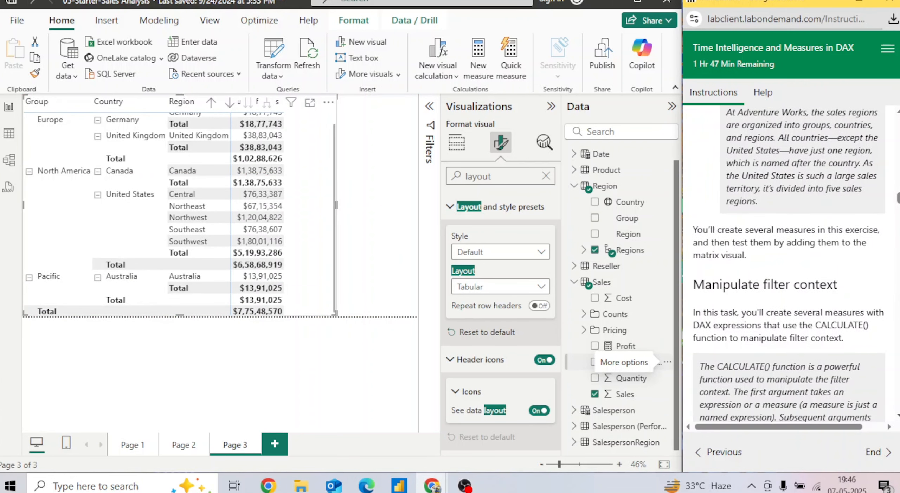
pyautogui.scroll(-2, 788, 263)
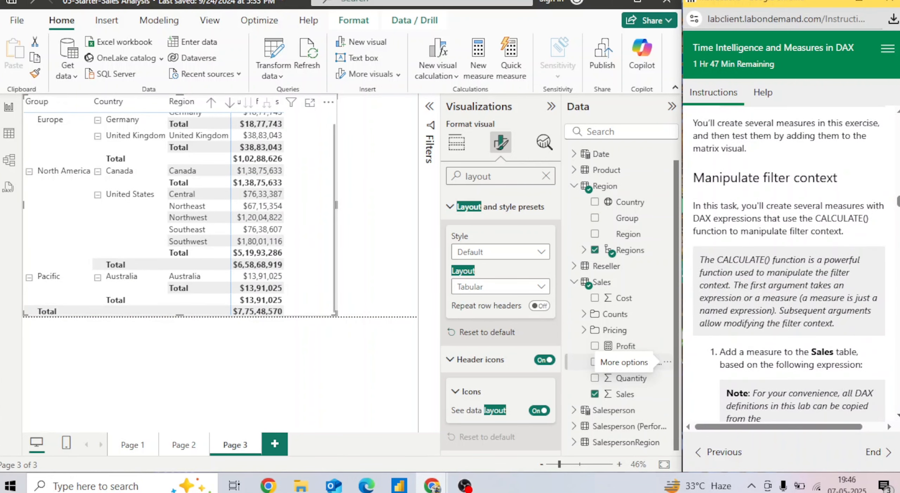
pyautogui.scroll(-2, 773, 143)
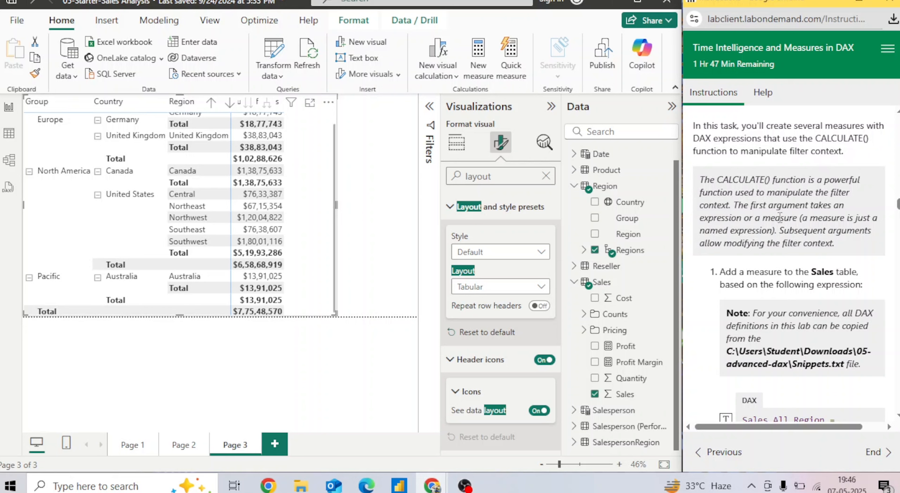
pyautogui.scroll(-2, 898, 426)
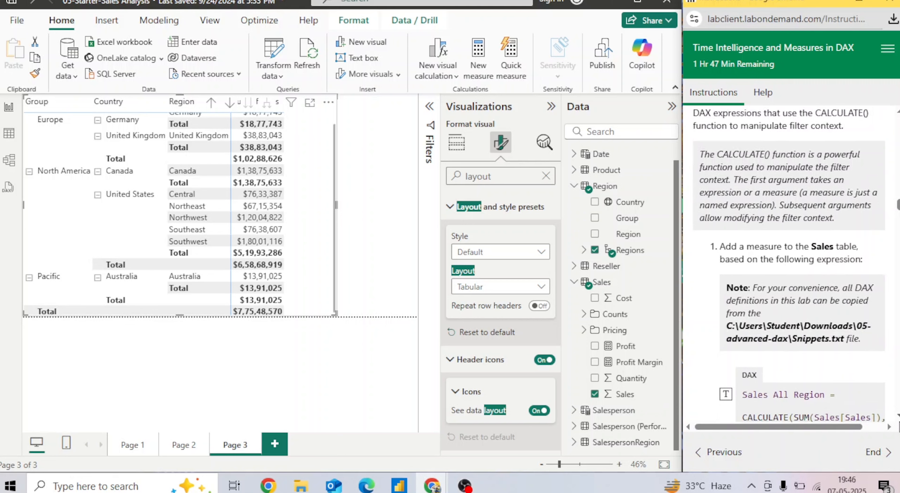
pyautogui.scroll(-3, 898, 427)
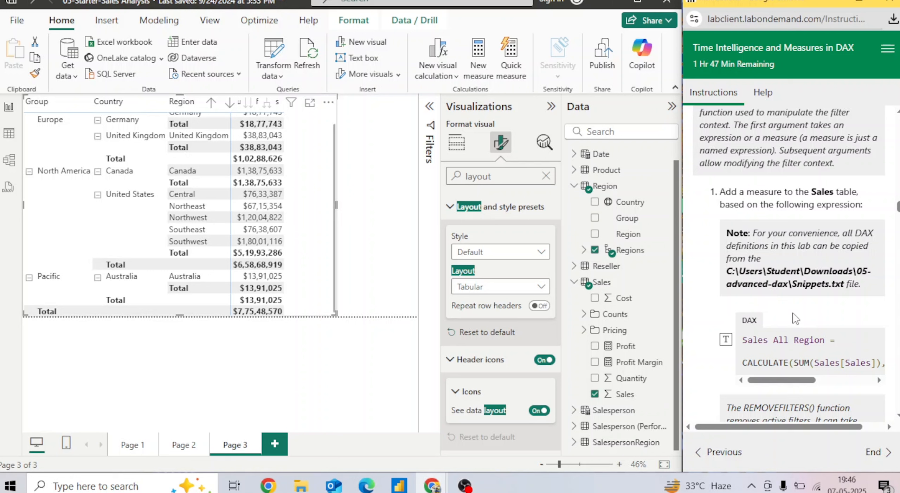
pyautogui.scroll(-2, 897, 418)
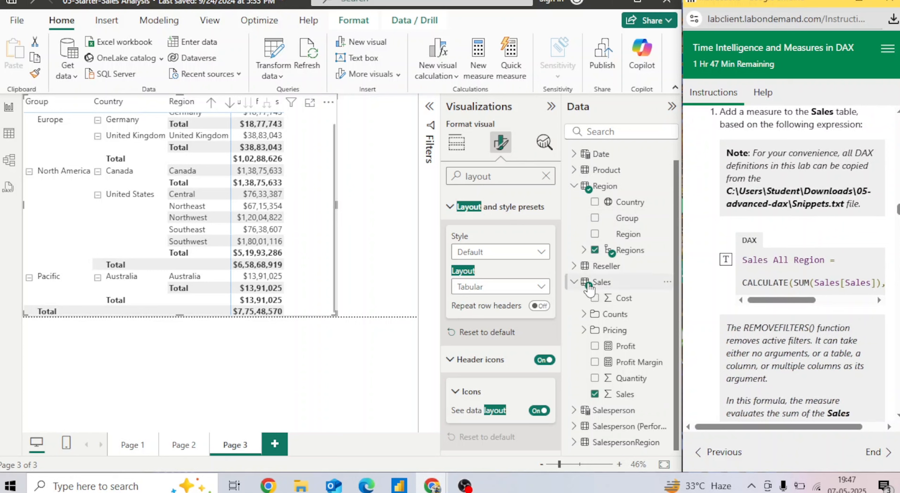
# Step: Add a measure to the Sales table using the lab's DAX snippet: Sales All Region = CALCULATE(SUM(Sales[Sales]), REMOVEFILTERS(Region))
pyautogui.click(667, 283)
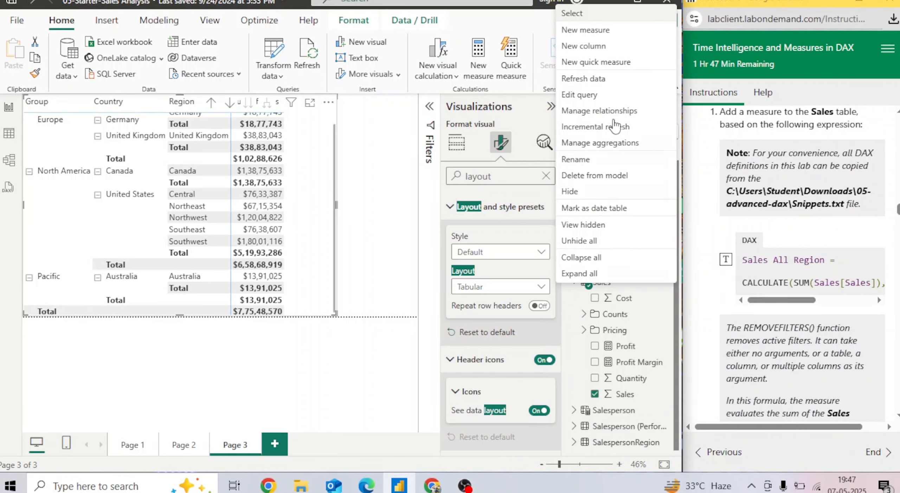
pyautogui.press('Escape')
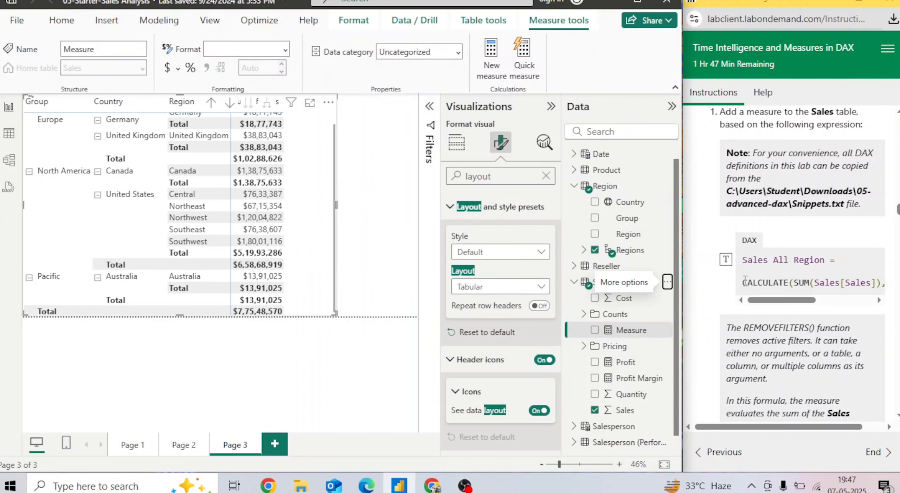
pyautogui.moveTo(743, 260); pyautogui.dragTo(858, 290)
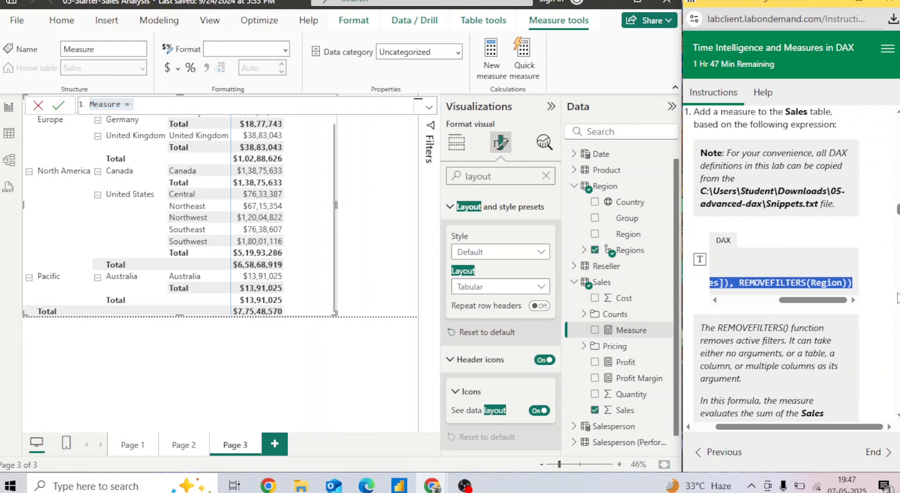
pyautogui.rightClick(834, 283)
pyautogui.click(630, 301)
pyautogui.click(243, 107)
pyautogui.hotkey('ctrl', 'a')
pyautogui.press('BackSpace')
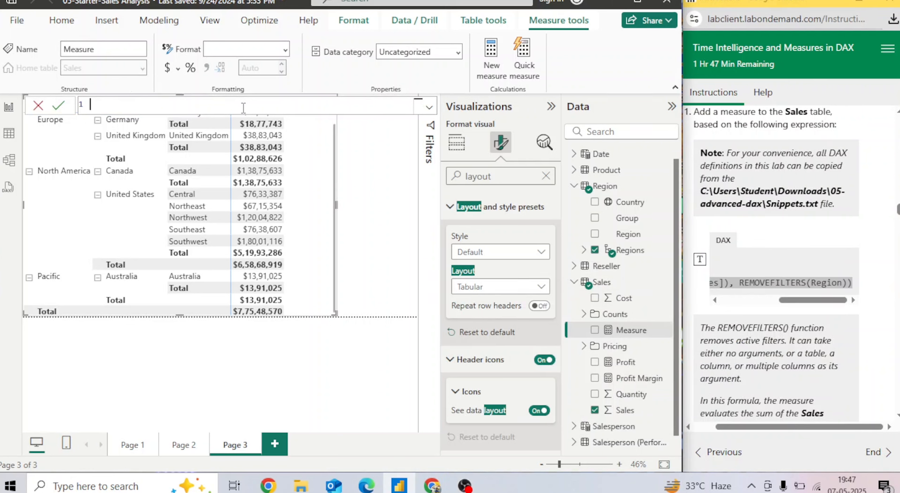
pyautogui.hotkey('ctrl', 'v')
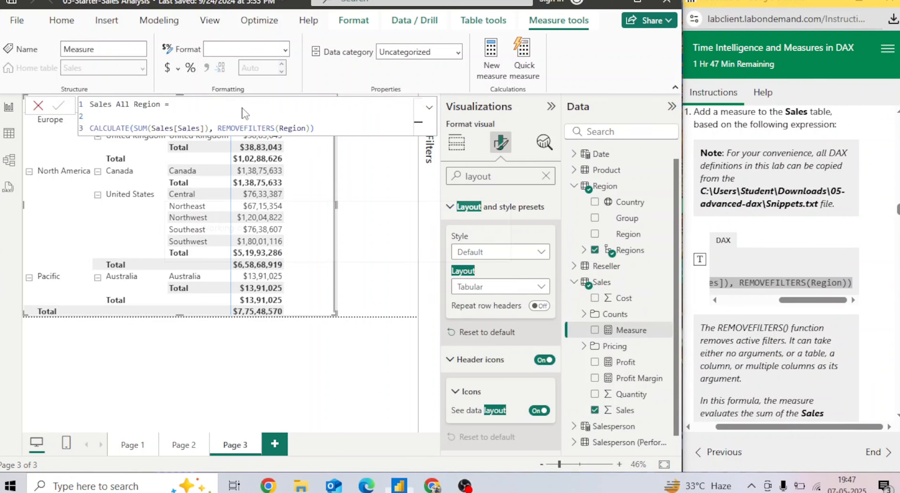
pyautogui.press('Return')
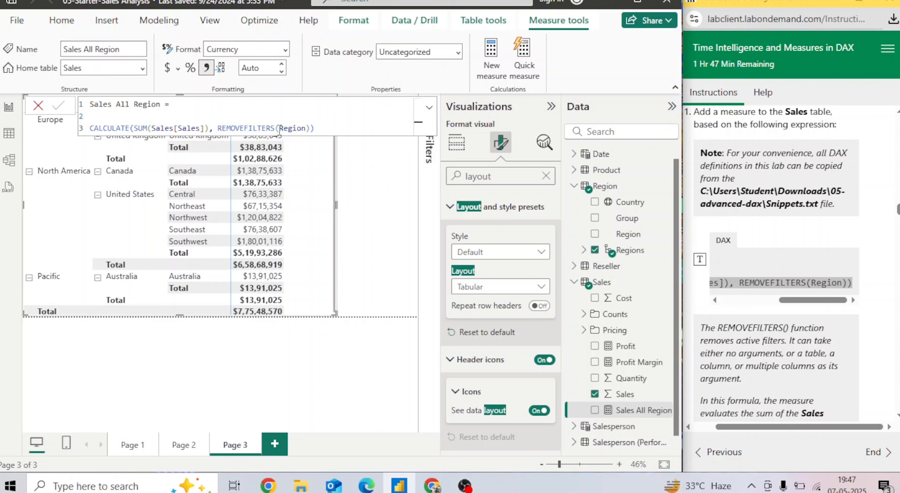
# Step: Examine the REMOVEFILTERS(Region) argument in the Sales All Region formula and commit the formula
pyautogui.moveTo(217, 128); pyautogui.dragTo(311, 133)
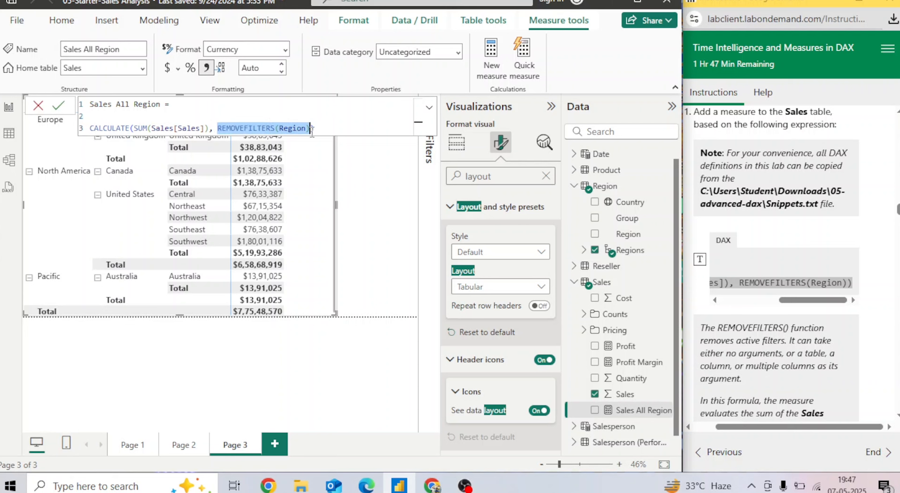
pyautogui.click(311, 131)
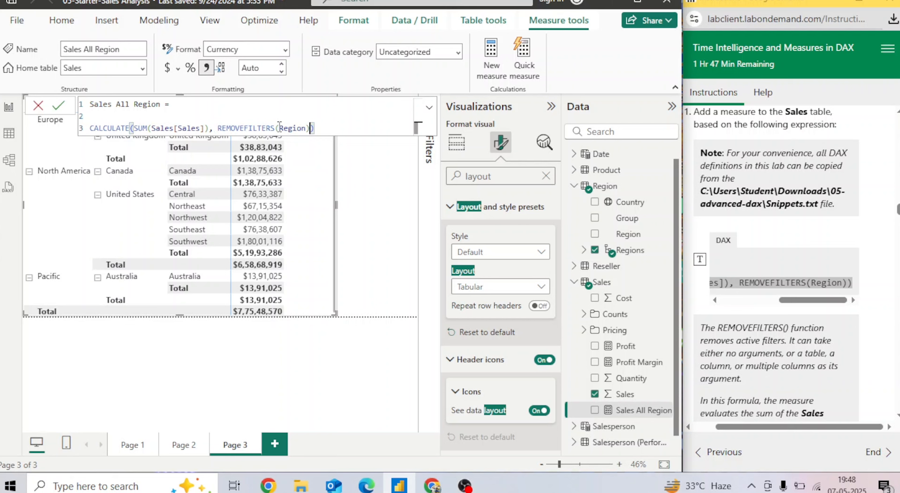
pyautogui.click(67, 109)
# Step: Add the Sales All Region measure to the matrix and widen the visual to fit the new column
pyautogui.moveTo(886, 428); pyautogui.dragTo(776, 430)
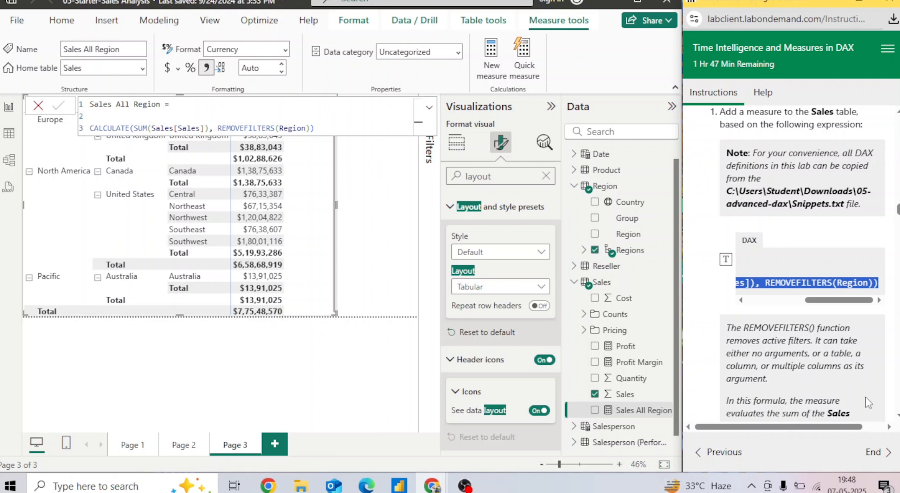
pyautogui.scroll(-7, 898, 418)
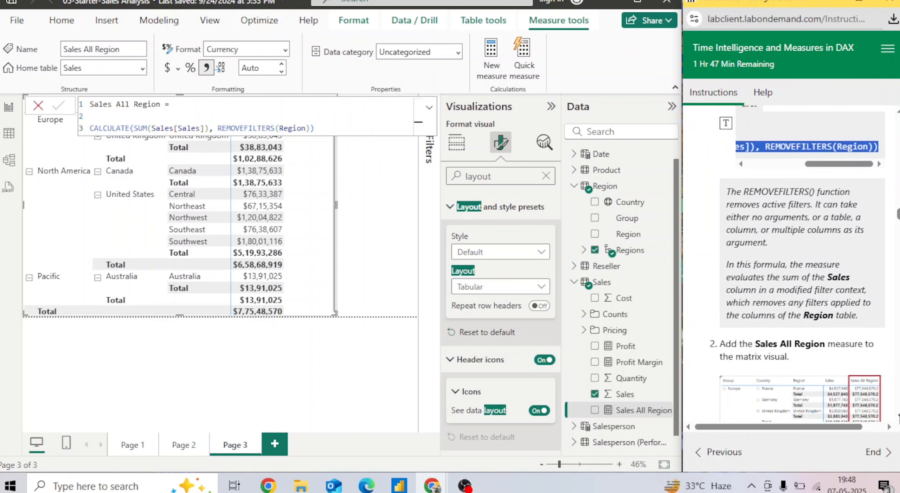
pyautogui.scroll(-2, 856, 279)
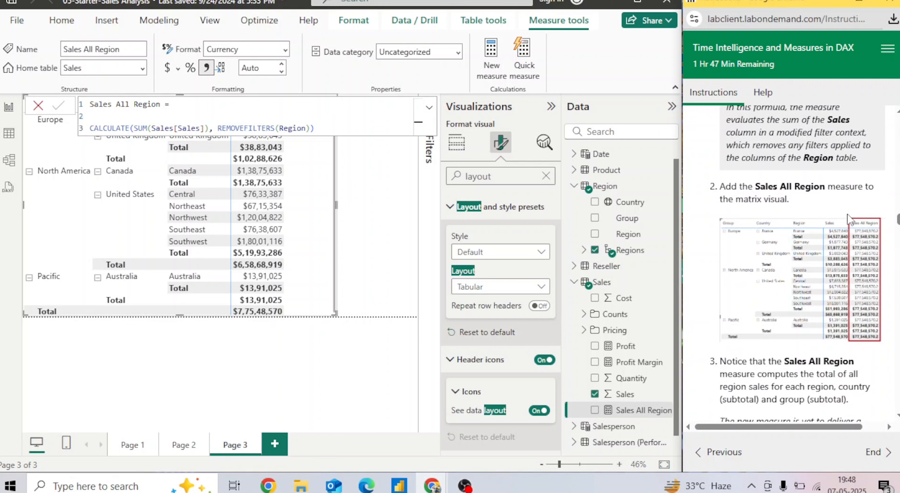
pyautogui.moveTo(631, 415); pyautogui.dragTo(325, 228)
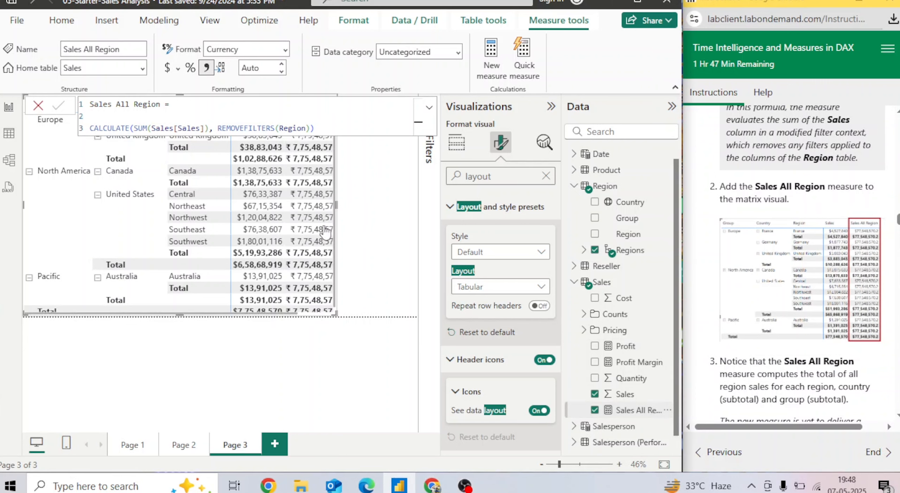
pyautogui.moveTo(335, 314); pyautogui.dragTo(357, 325)
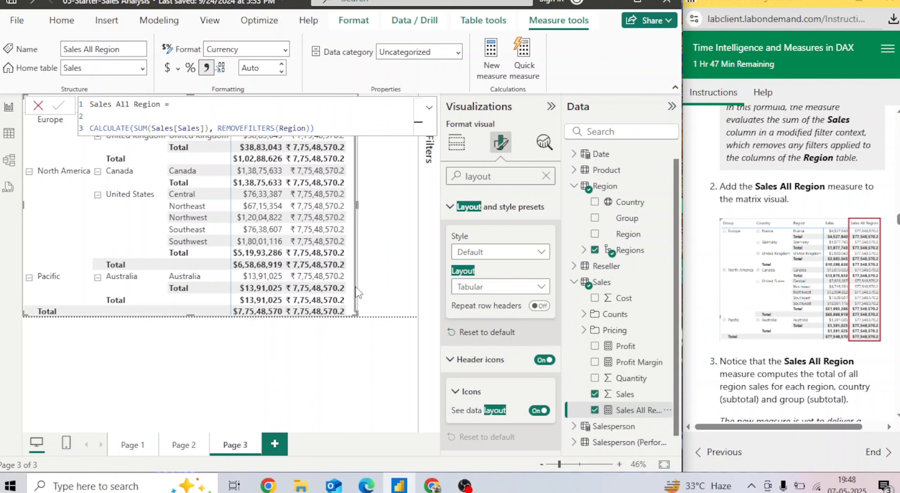
pyautogui.scroll(1, 353, 249)
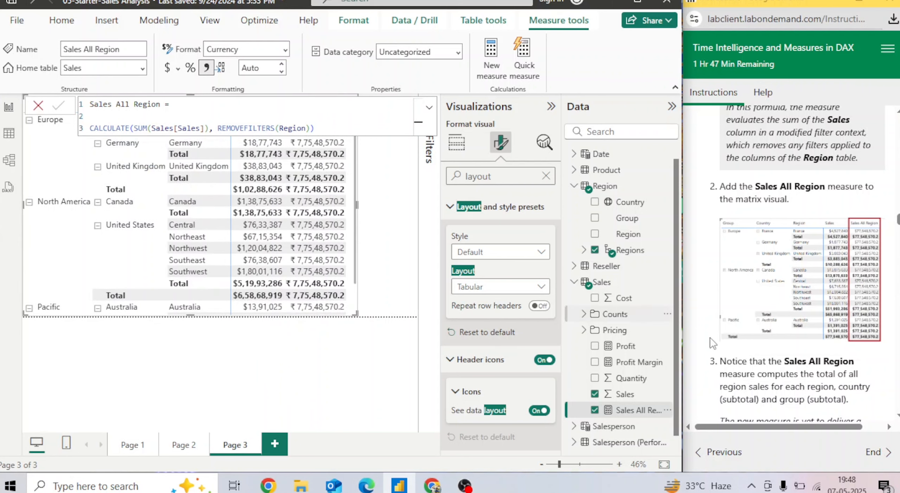
# Step: Read lab steps 3 and 4 and select the Sales All Region measure in the Sales table for editing
pyautogui.scroll(-4, 890, 430)
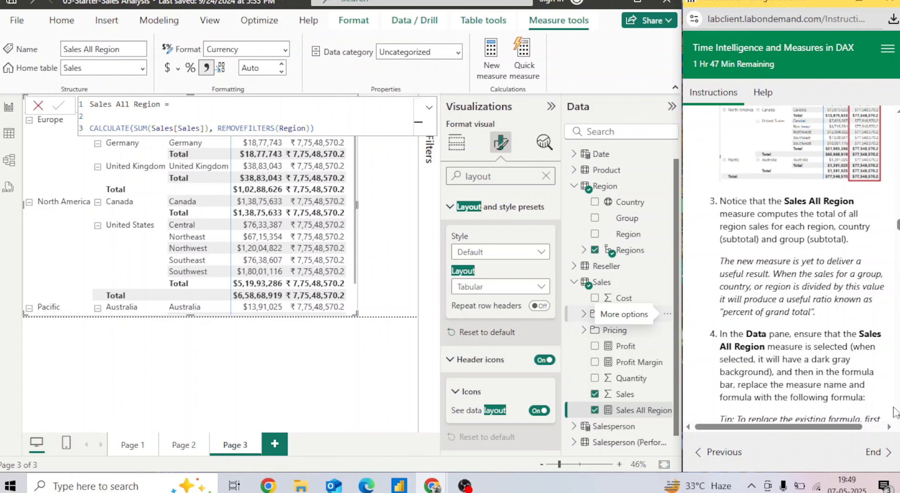
pyautogui.scroll(-4, 898, 417)
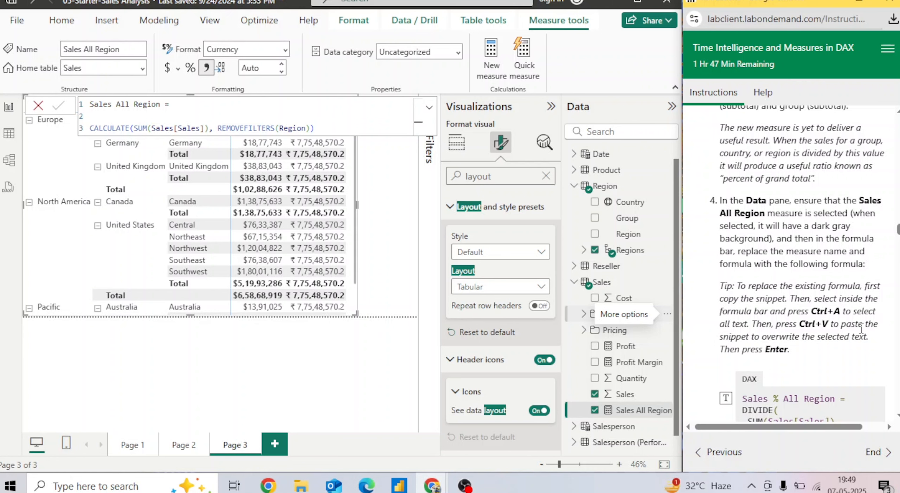
pyautogui.scroll(-2, 795, 263)
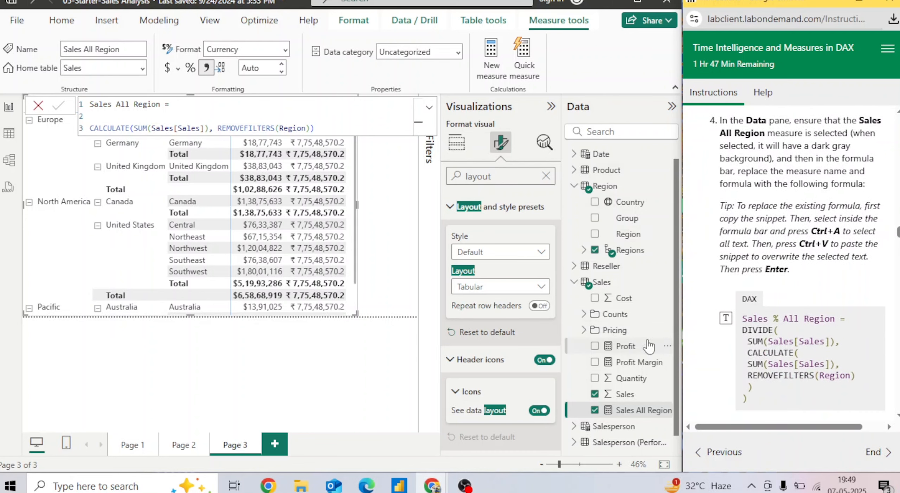
pyautogui.click(571, 412)
pyautogui.click(641, 415)
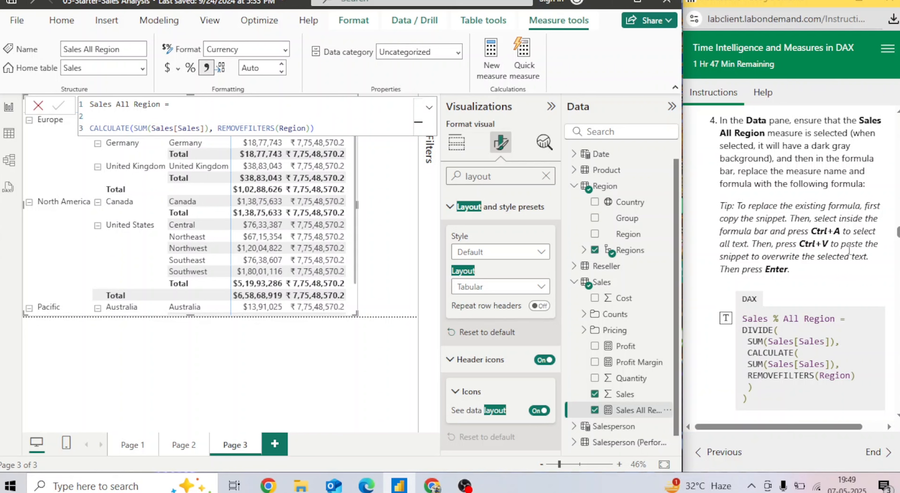
# Step: Replace the Sales All Region formula with the lab's snippet: Sales % All Region = DIVIDE(SUM(Sales[Sales]), CALCULATE(SUM(Sales[Sales]), REMOVEFILTERS(Region)))
pyautogui.moveTo(765, 395); pyautogui.dragTo(749, 387)
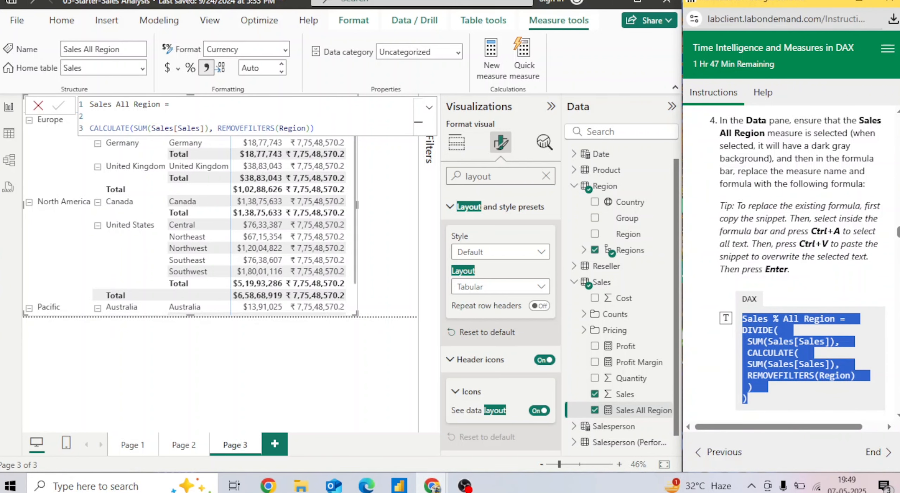
pyautogui.scroll(3, 787, 264)
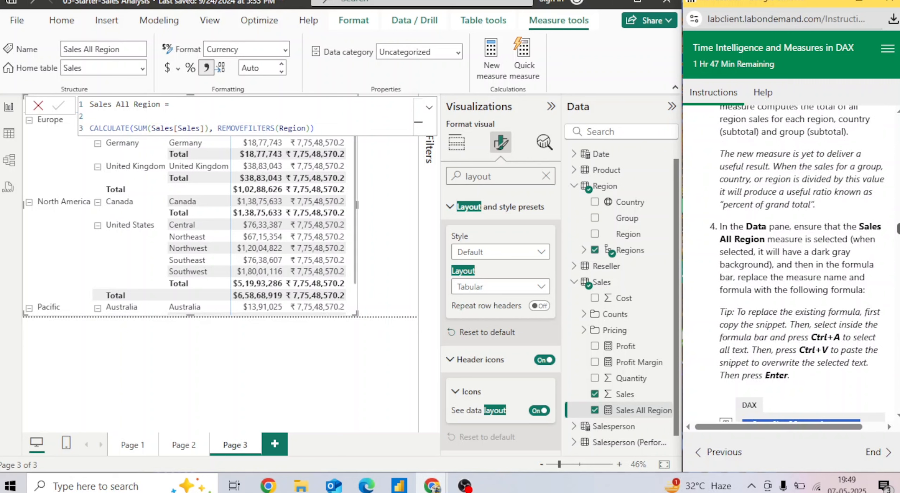
pyautogui.scroll(-1, 796, 263)
pyautogui.scroll(-1, 797, 263)
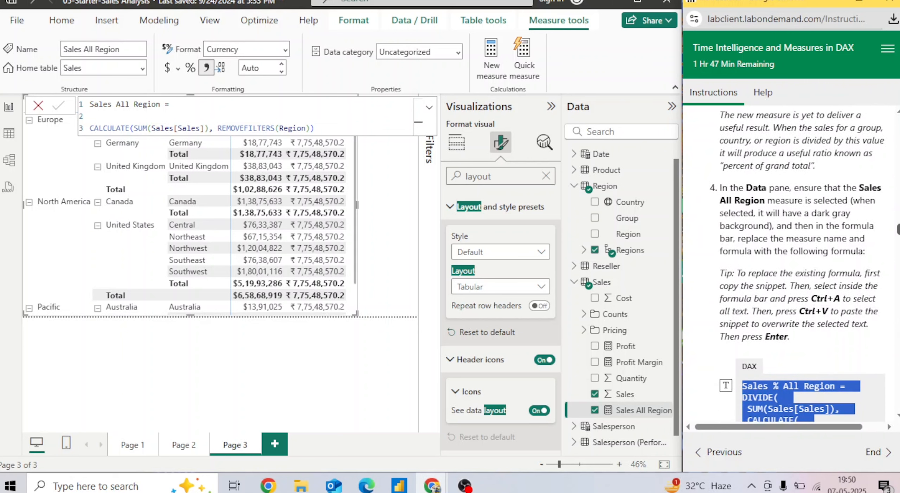
pyautogui.scroll(-1, 797, 263)
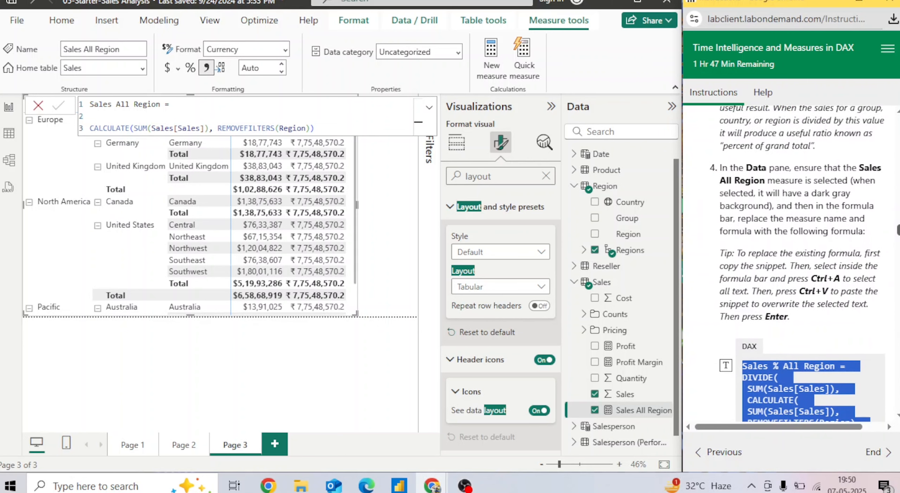
pyautogui.scroll(-1, 797, 263)
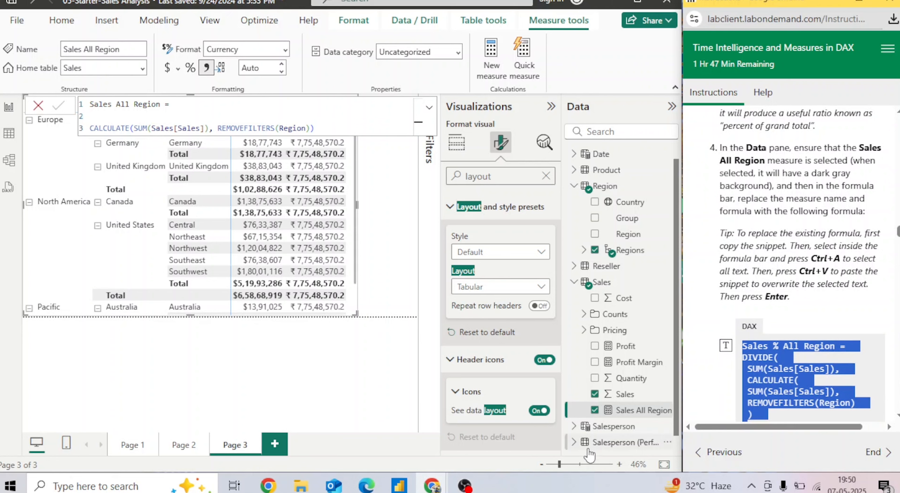
pyautogui.click(652, 411)
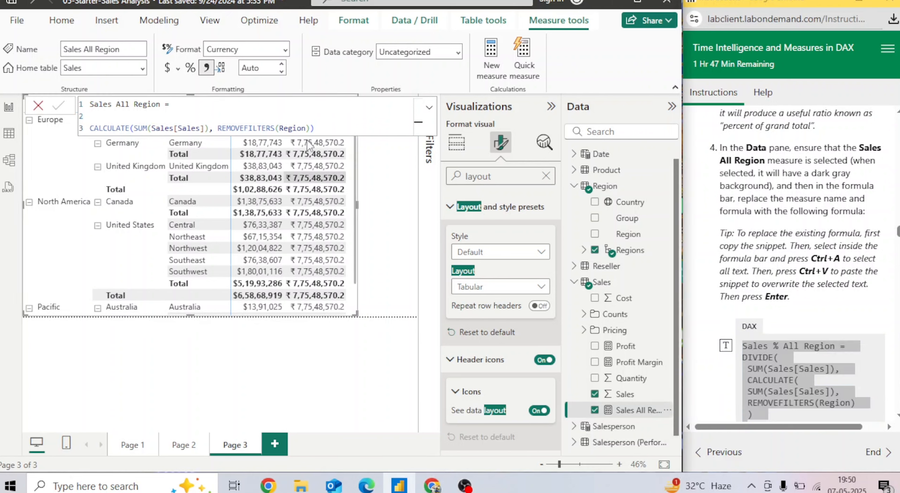
pyautogui.moveTo(313, 129); pyautogui.dragTo(87, 102)
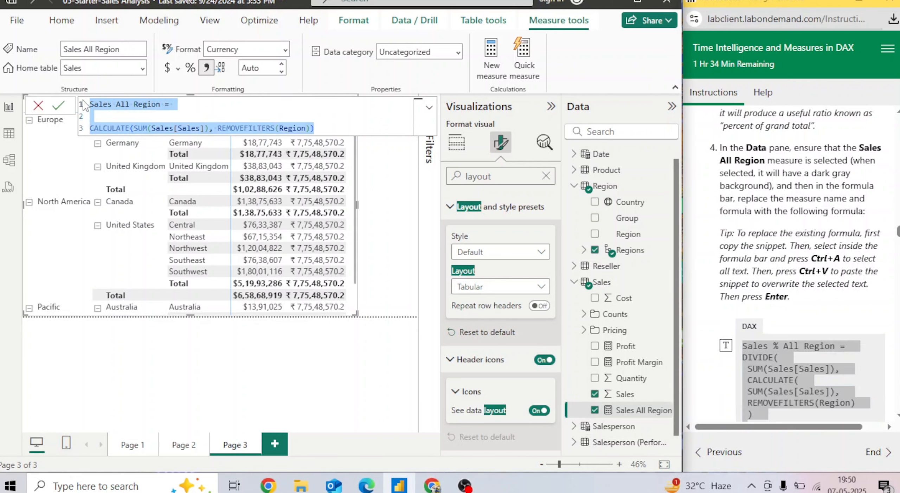
pyautogui.write('Sales % All Region = DIVIDE(  SUM(Sales[Sales]),  CALCULATE(  SUM(Sales[Sales]),  REMOVEFILTERS(Region)  ) )')
pyautogui.press('Return')
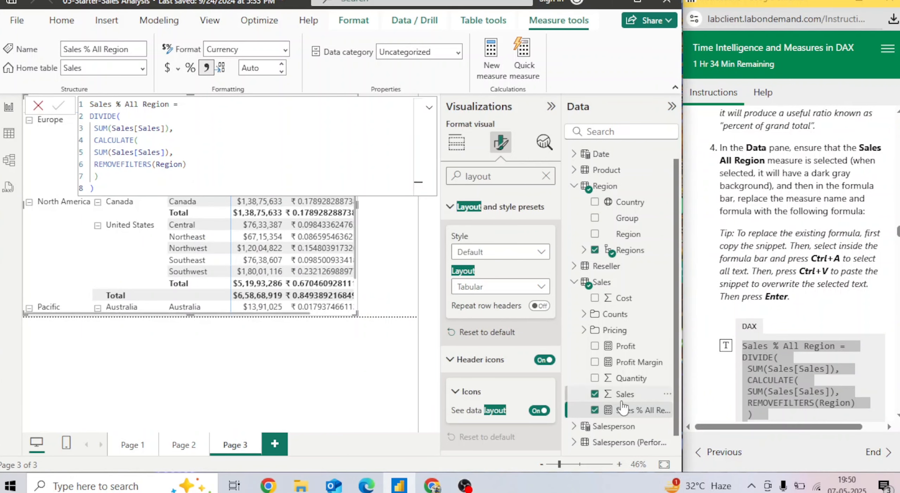
pyautogui.click(429, 109)
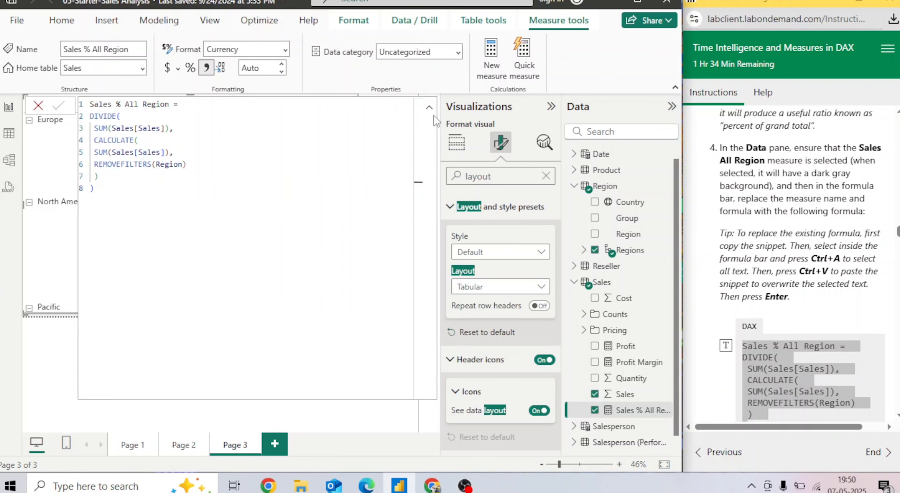
pyautogui.click(429, 107)
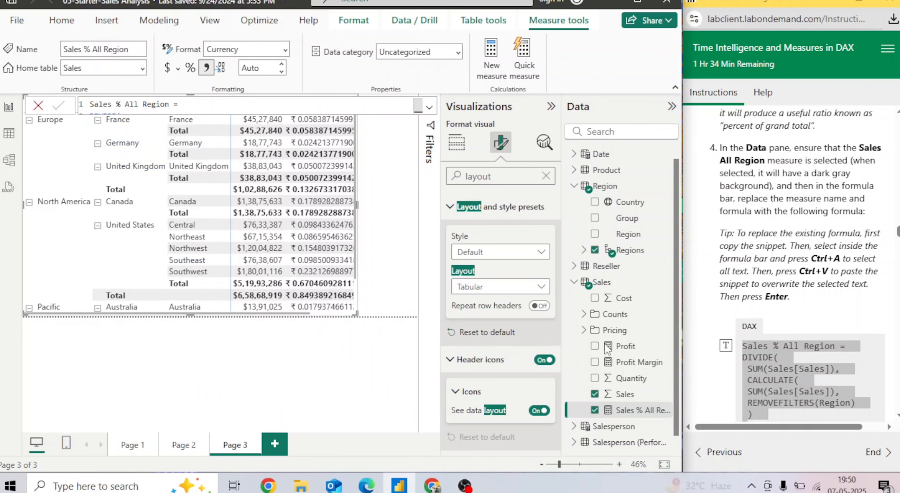
# Step: Read the lab's explanation of Sales % All Region and examine the CALCULATE denominator in its DAX snippet
pyautogui.click(898, 417)
pyautogui.scroll(-7, 893, 413)
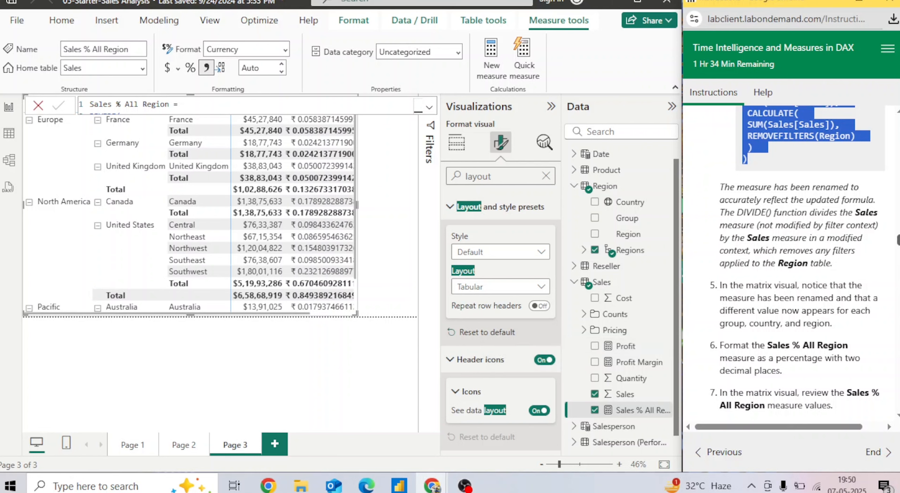
pyautogui.scroll(1, 791, 264)
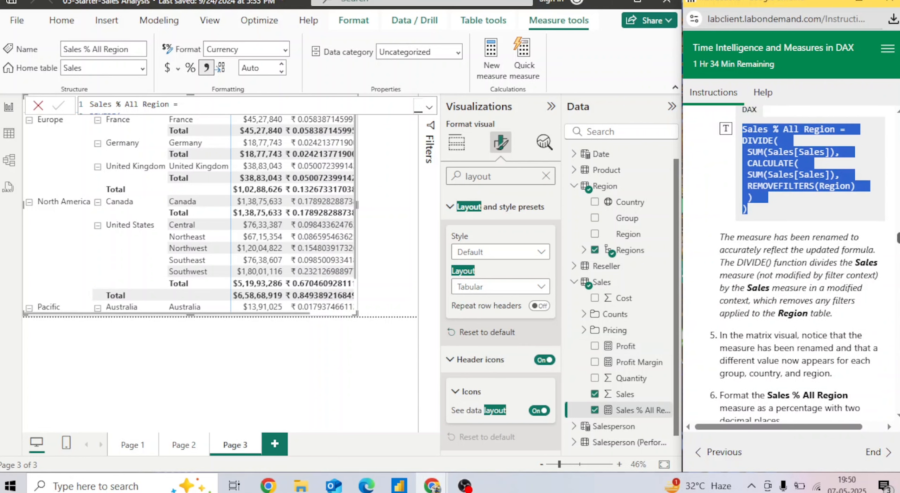
pyautogui.click(815, 174)
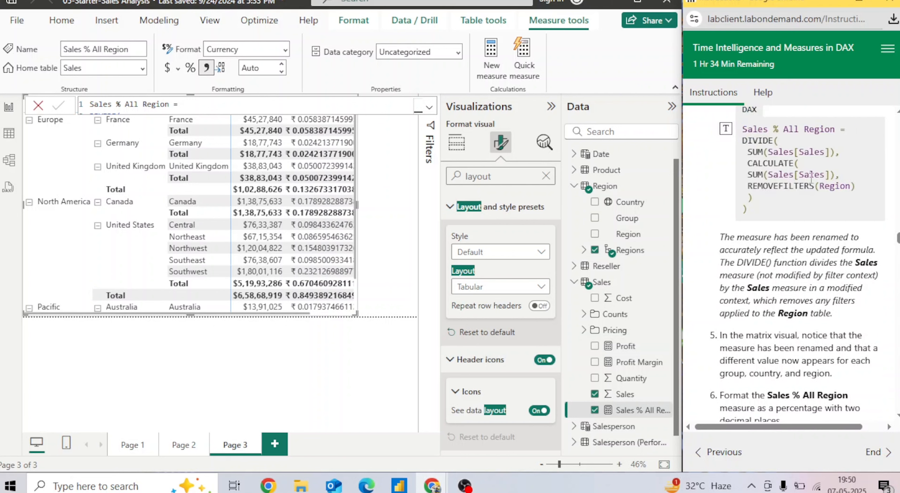
pyautogui.moveTo(759, 198); pyautogui.dragTo(749, 164)
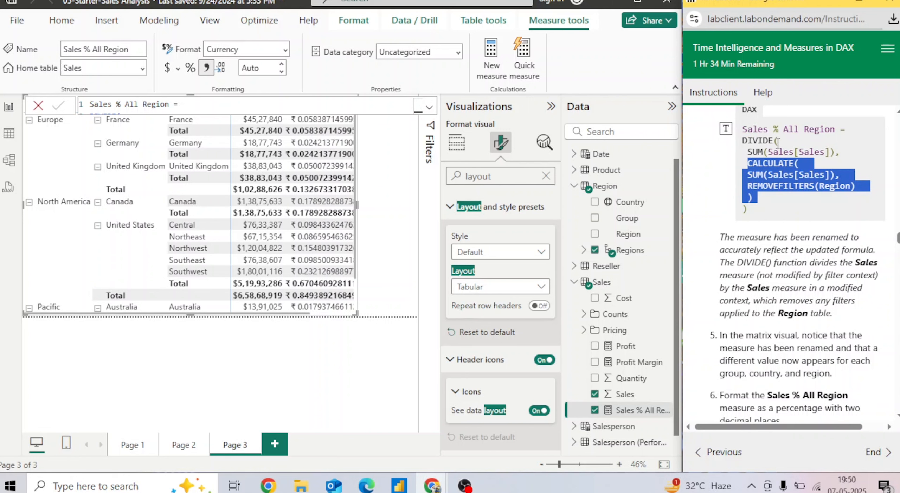
pyautogui.click(789, 203)
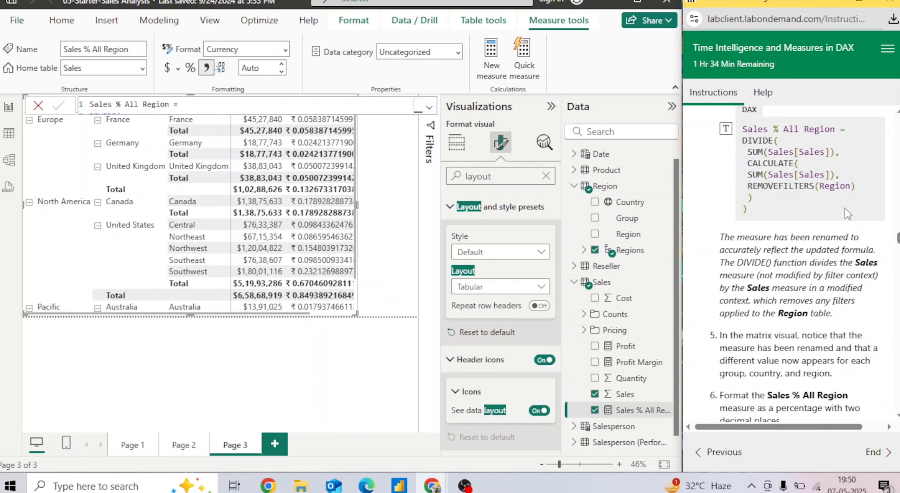
# Step: Format the Sales % All Region measure as a percentage with two decimal places
pyautogui.scroll(-5, 798, 264)
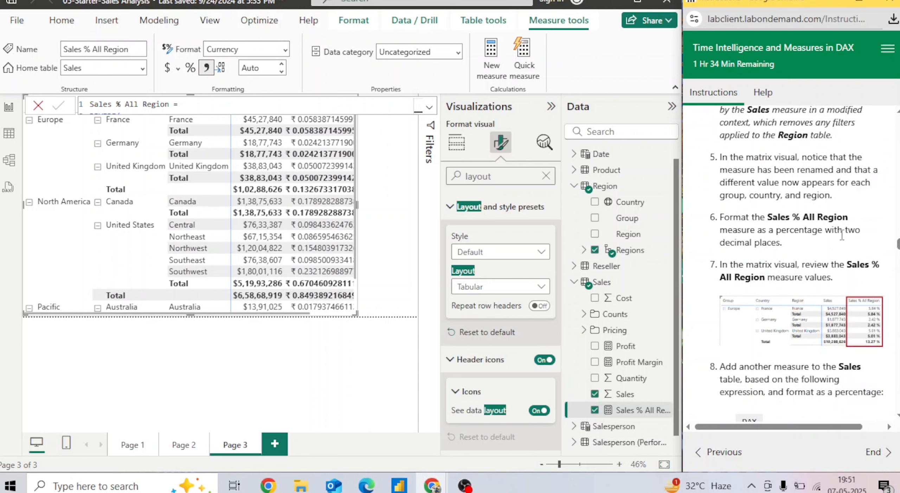
pyautogui.click(630, 410)
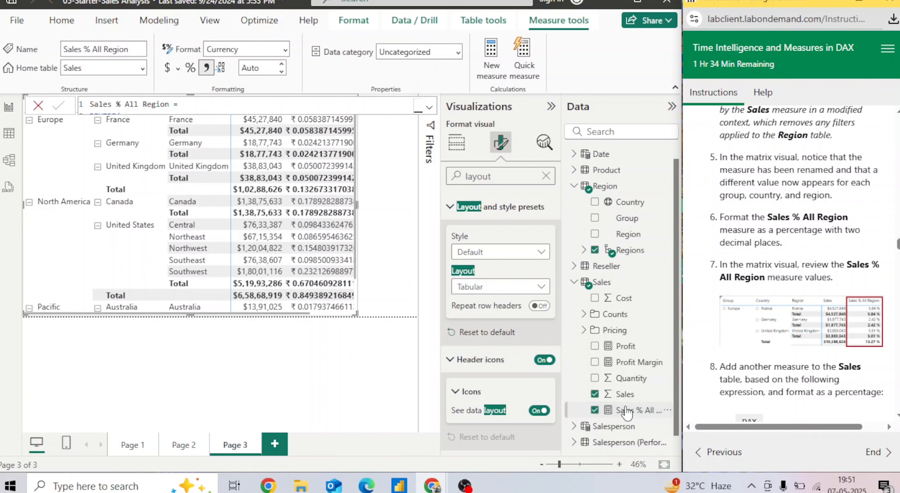
pyautogui.click(285, 52)
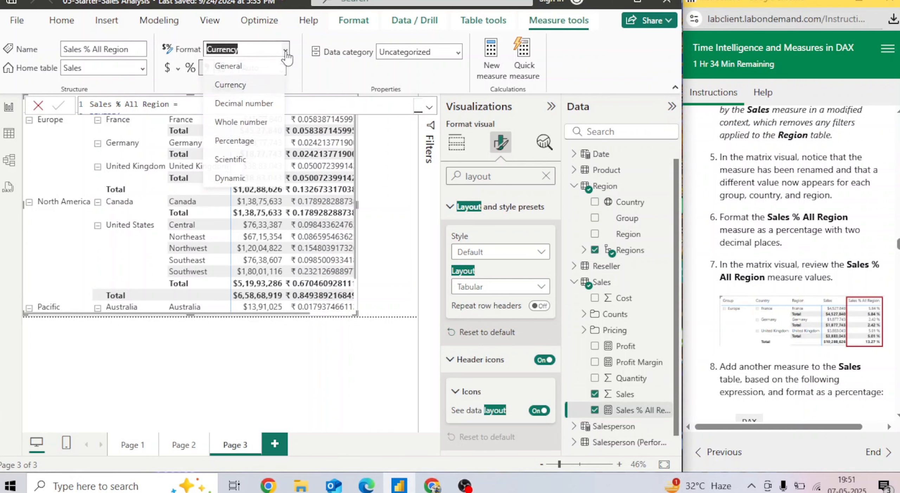
pyautogui.click(250, 143)
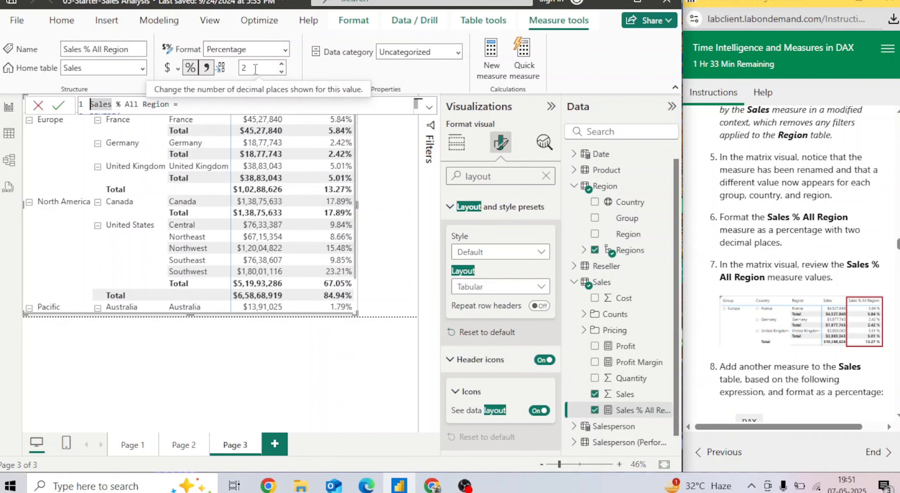
pyautogui.click(391, 194)
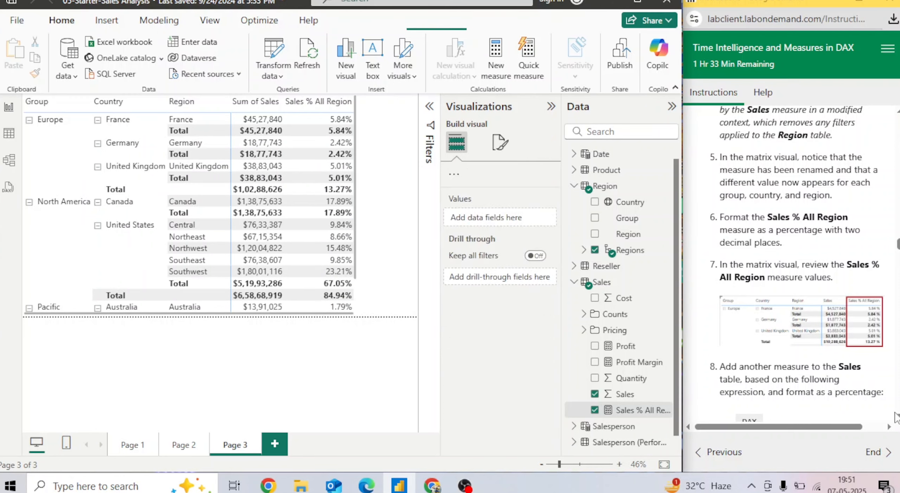
# Step: Add a measure to the Sales table from lab step 8: Sales % Country = DIVIDE(SUM(Sales[Sales]), CALCULATE(SUM(Sales[Sales]), REMOVEFILTERS(Region[Region])))
pyautogui.scroll(-1, 784, 247)
pyautogui.scroll(-5, 774, 215)
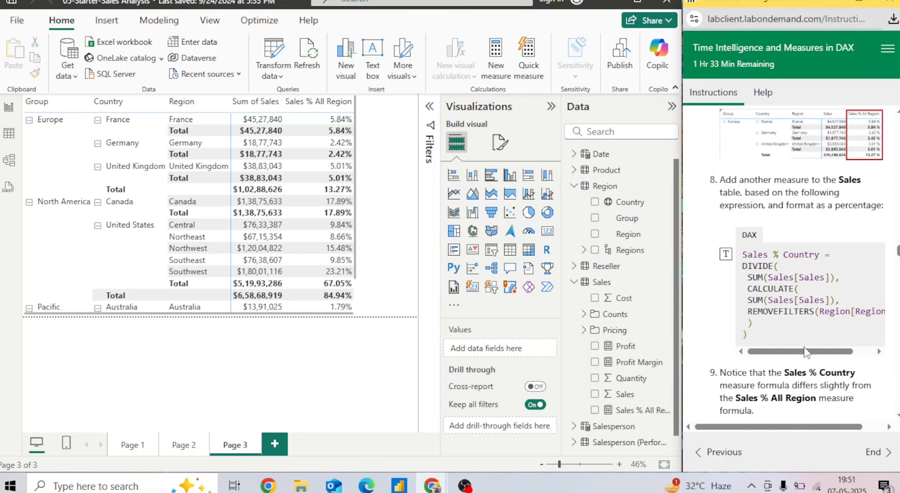
pyautogui.moveTo(801, 357)
pyautogui.mouseDown()
pyautogui.moveTo(843, 359)
pyautogui.moveTo(794, 358)
pyautogui.mouseUp()
pyautogui.moveTo(809, 351); pyautogui.dragTo(746, 350)
pyautogui.click(665, 283)
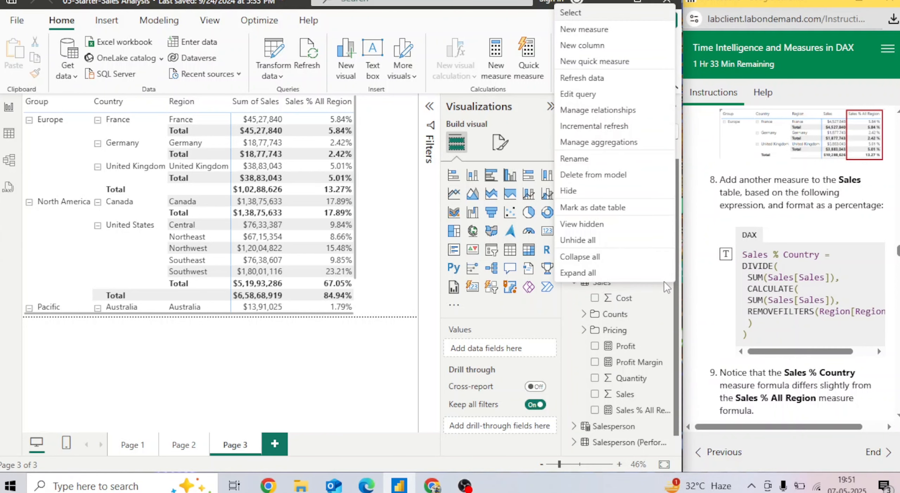
pyautogui.click(586, 31)
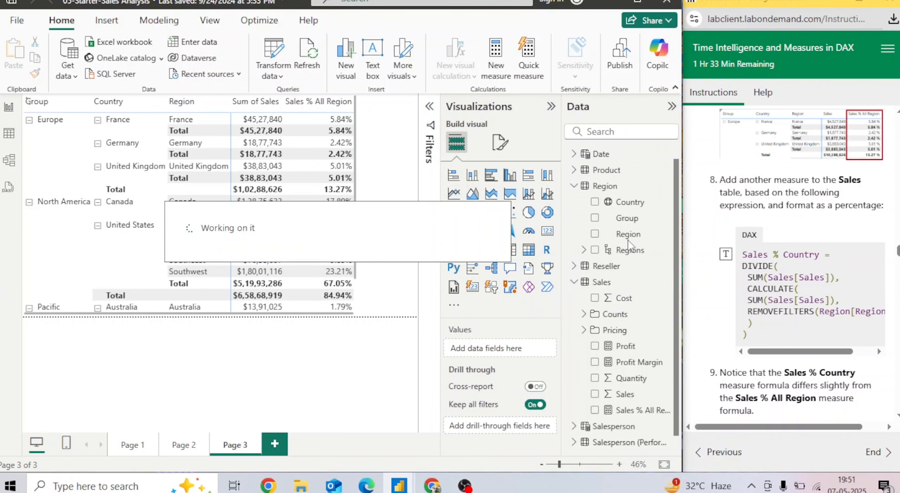
pyautogui.moveTo(751, 334); pyautogui.dragTo(744, 254)
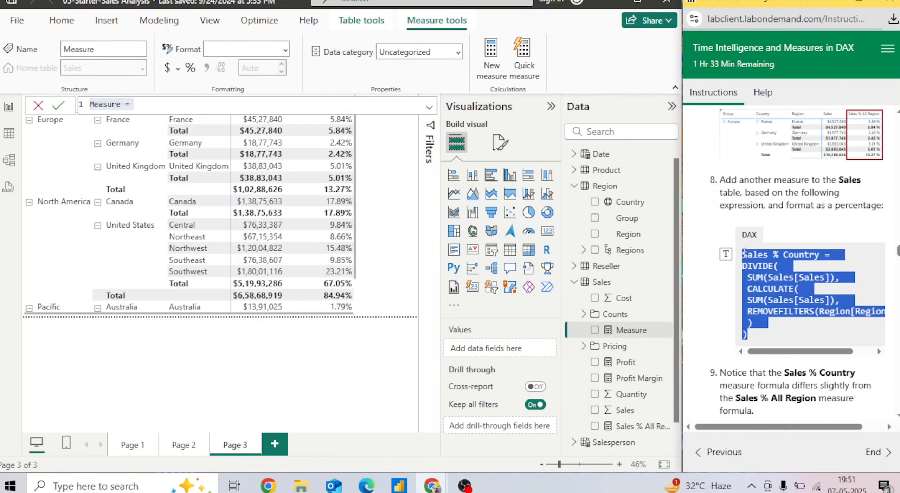
pyautogui.click(291, 102)
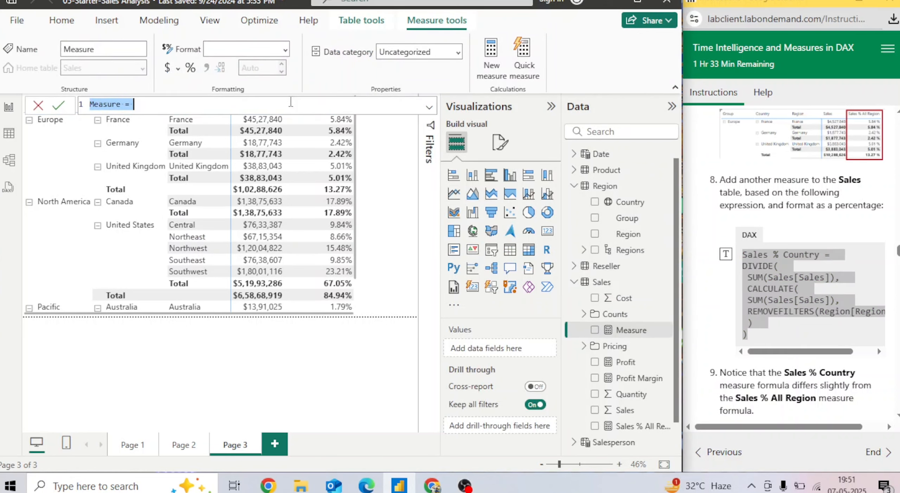
pyautogui.write('Sales % Country = DIVIDE(  SUM(Sales[Sales]),  CALCULATE(  SUM(Sales[Sales]),  REMOVEFILTERS(Region[Region])  ) )')
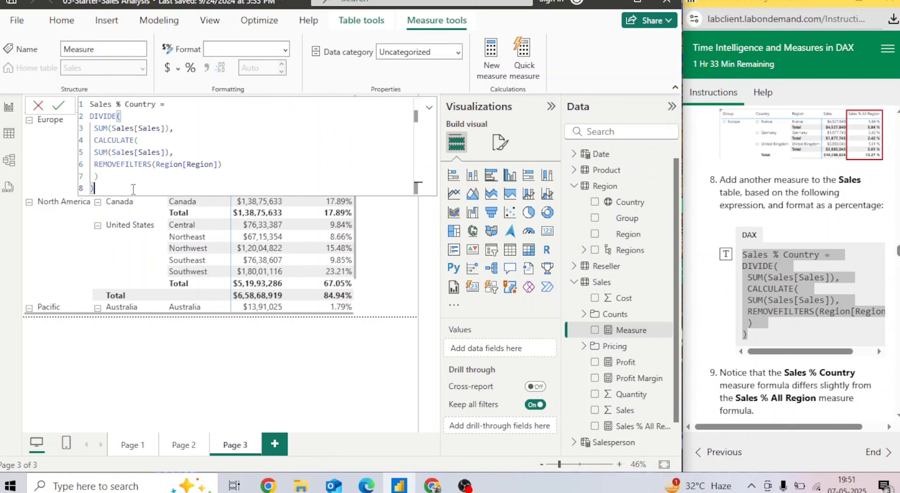
pyautogui.press('Return')
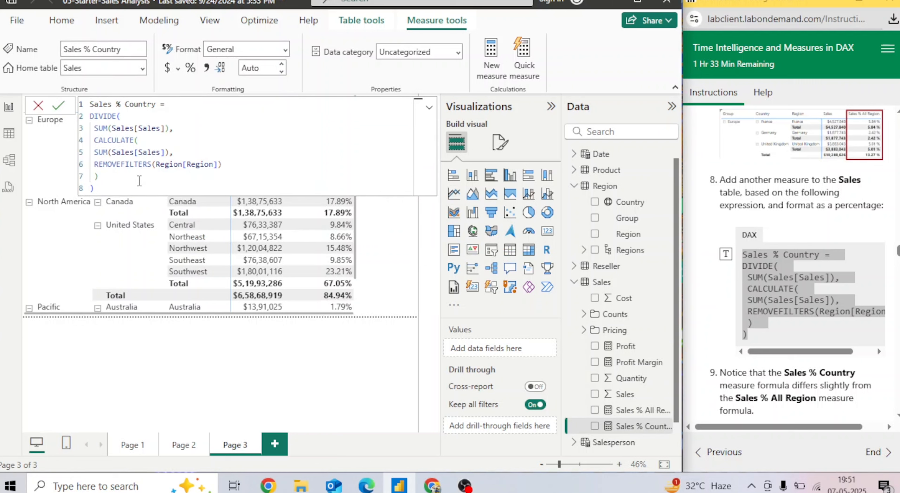
# Step: Examine the REMOVEFILTERS(Region[Region]) argument in the Sales % Country formula and close the formula editor
pyautogui.moveTo(106, 176); pyautogui.dragTo(95, 109)
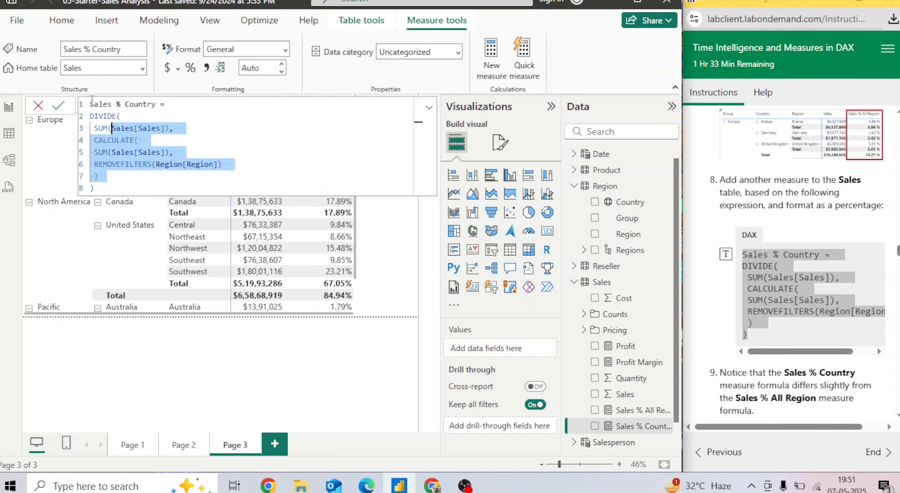
pyautogui.click(113, 119)
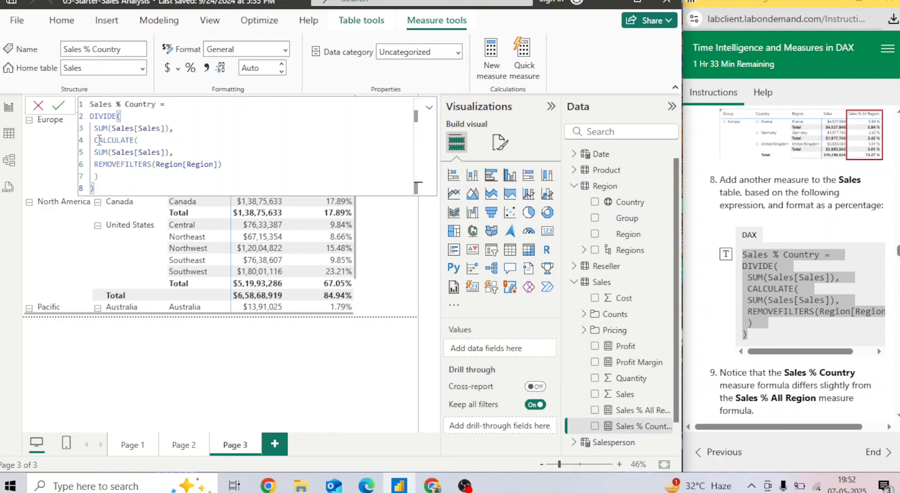
pyautogui.moveTo(156, 164)
pyautogui.mouseDown()
pyautogui.moveTo(219, 165)
pyautogui.moveTo(160, 166)
pyautogui.mouseUp()
pyautogui.click(157, 165)
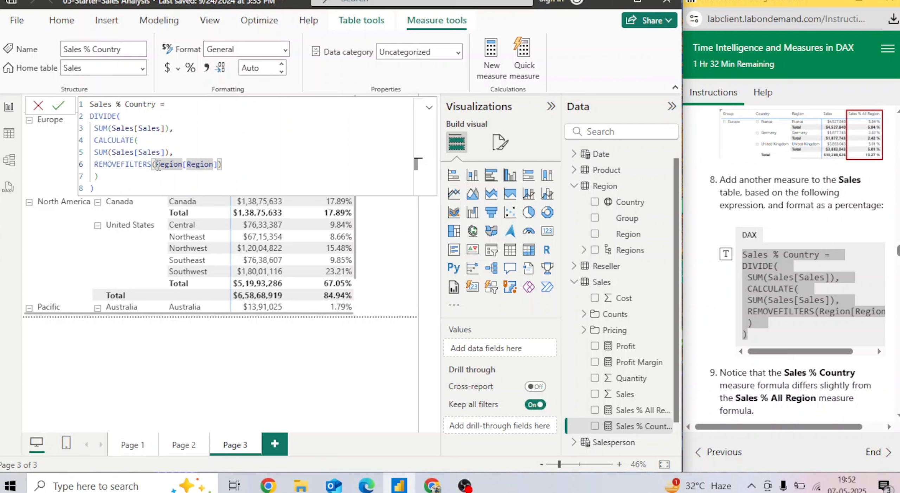
pyautogui.moveTo(158, 166); pyautogui.dragTo(219, 167)
pyautogui.click(218, 168)
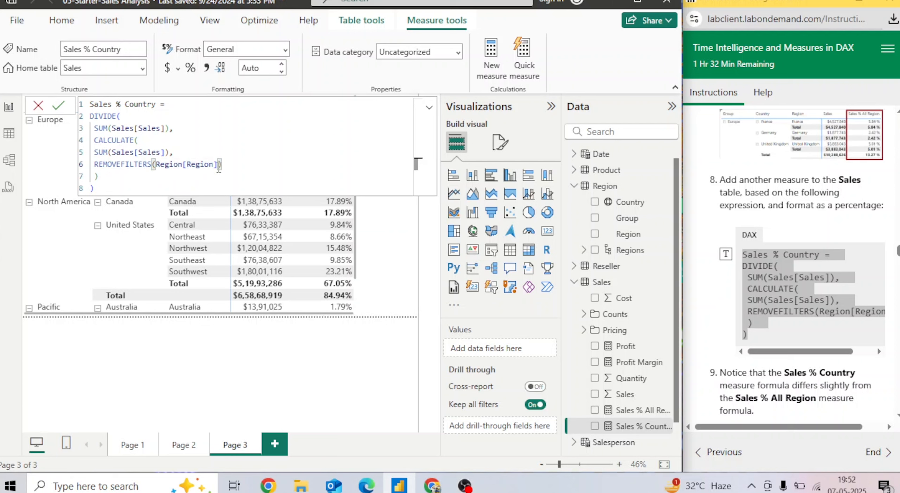
pyautogui.click(429, 107)
pyautogui.click(59, 106)
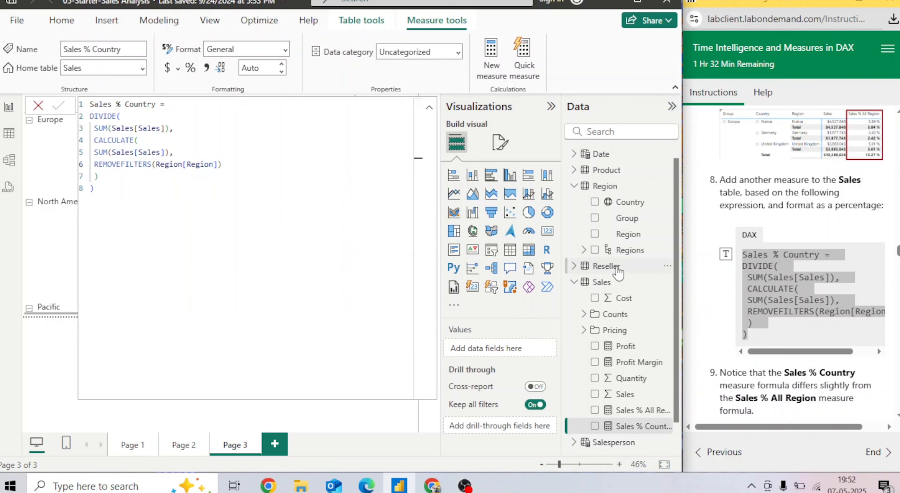
pyautogui.click(37, 105)
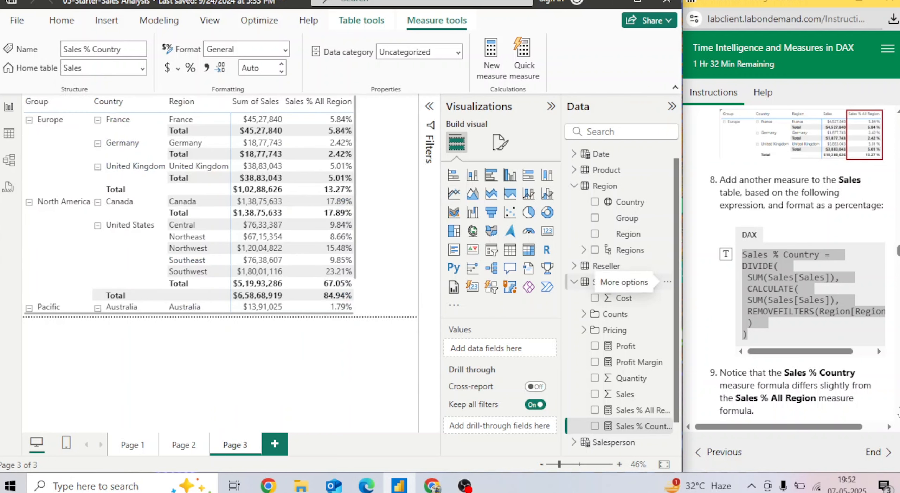
# Step: Add the Sales % Country measure to the matrix and widen the visual to fit the new column
pyautogui.click(898, 418)
pyautogui.scroll(-2, 823, 284)
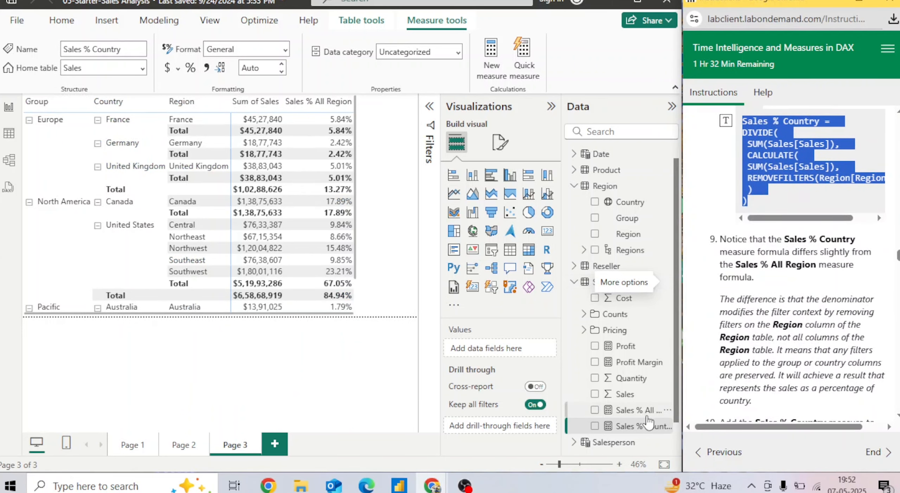
pyautogui.moveTo(643, 428); pyautogui.dragTo(314, 225)
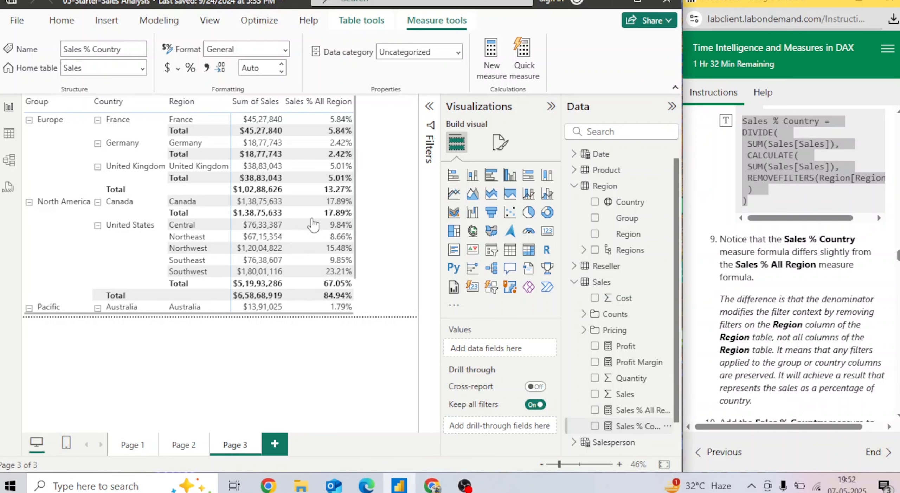
pyautogui.moveTo(357, 303); pyautogui.dragTo(412, 317)
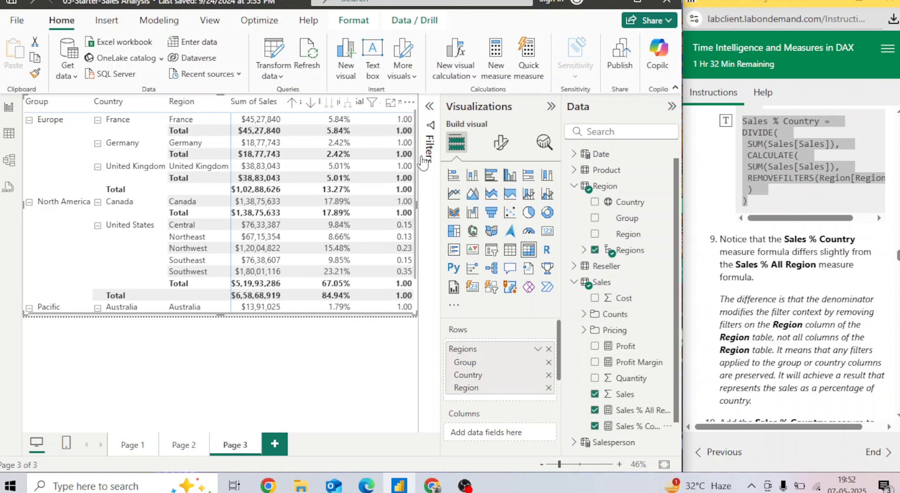
# Step: Format the Sales % Country measure as a percentage with two decimal places and close the formula editor
pyautogui.click(633, 426)
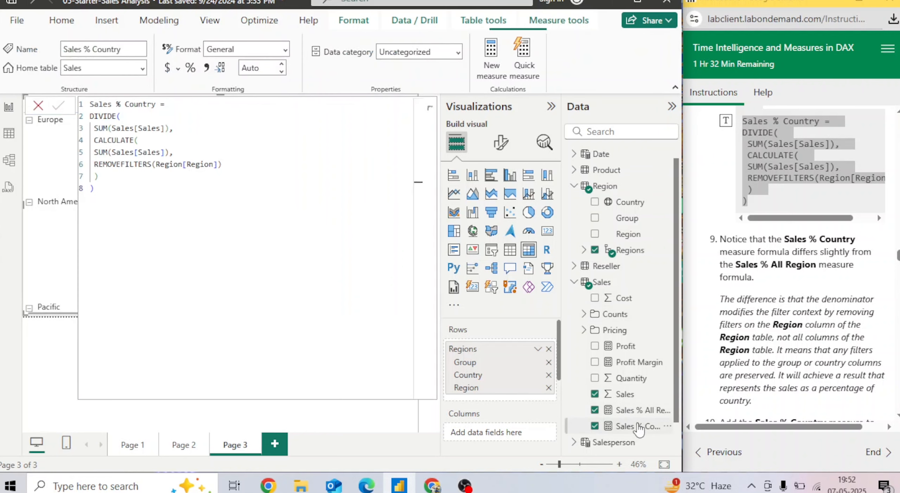
pyautogui.click(284, 51)
pyautogui.click(239, 142)
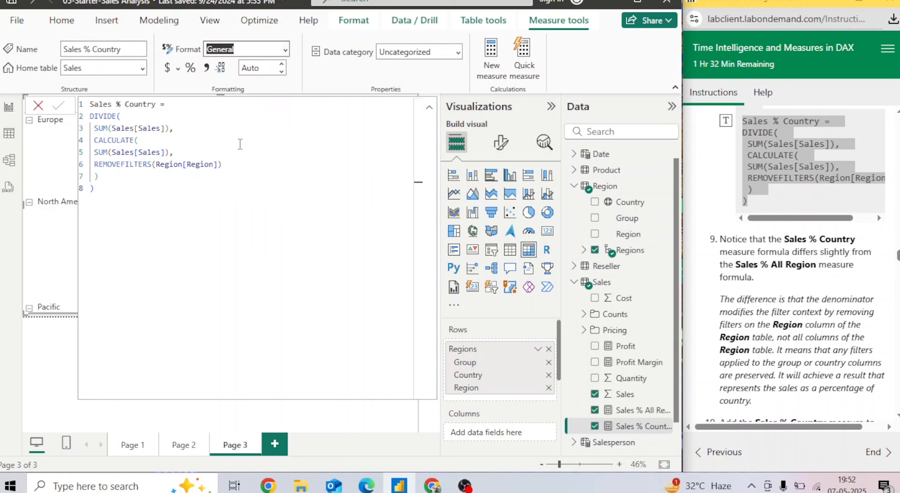
pyautogui.click(39, 106)
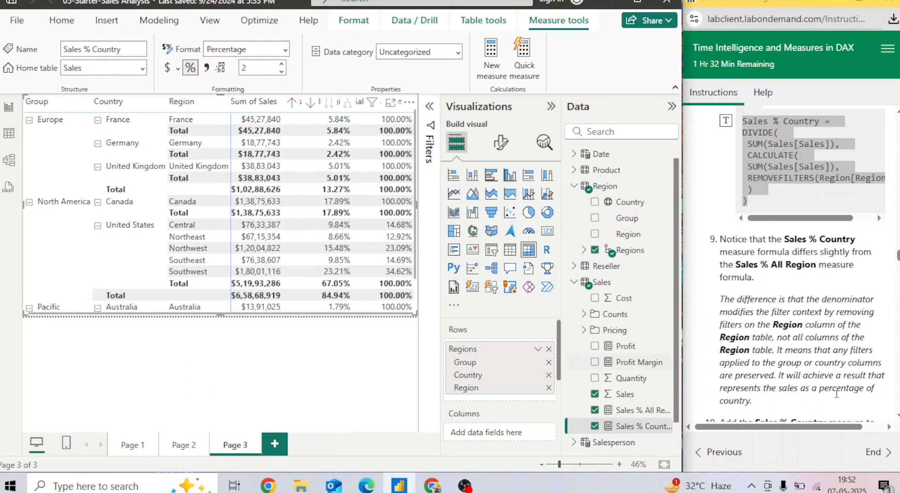
# Step: Read lab steps 9 to 11 and examine the Sales % Country values of the United States regions in the matrix
pyautogui.scroll(-2, 797, 156)
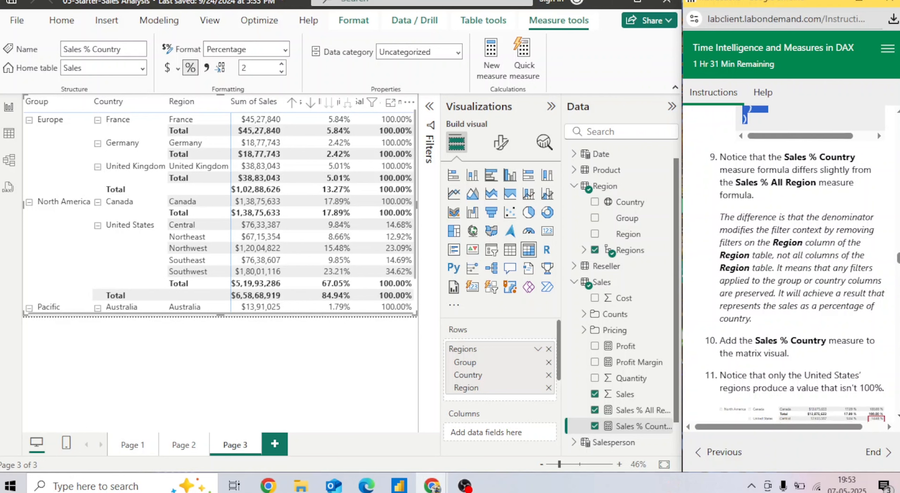
pyautogui.scroll(-4, 876, 388)
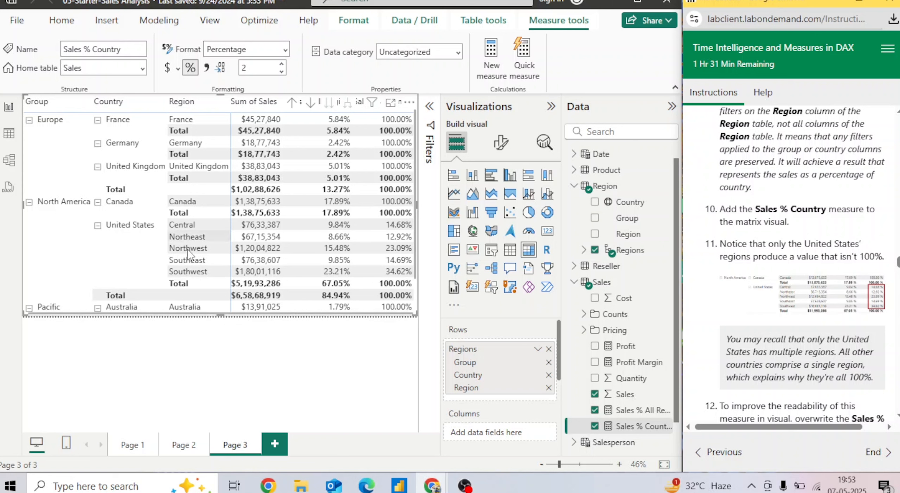
pyautogui.click(404, 222)
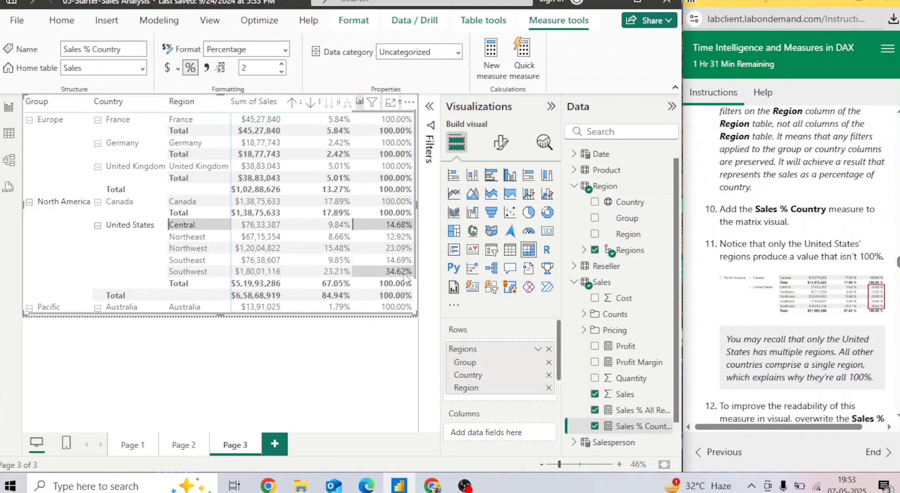
pyautogui.click(399, 230)
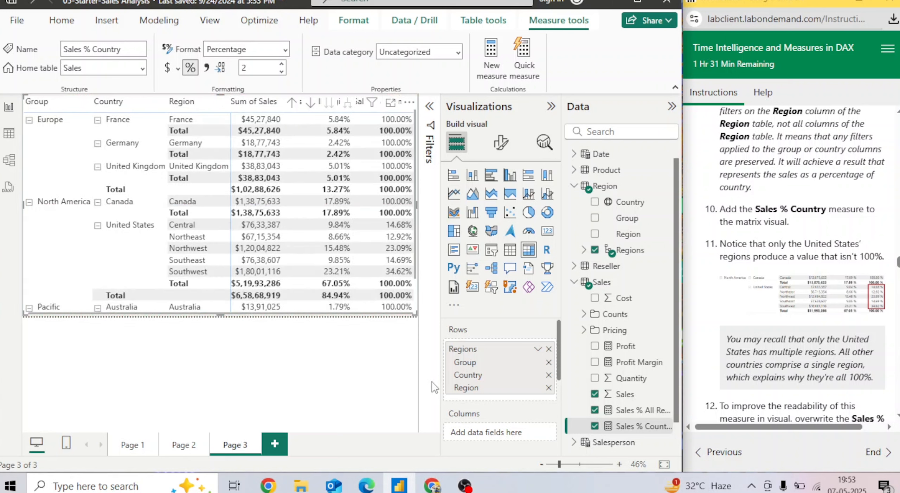
# Step: Copy the improved Sales % Country formula from lab step 12 and remove the measure from the matrix
pyautogui.scroll(-5, 898, 419)
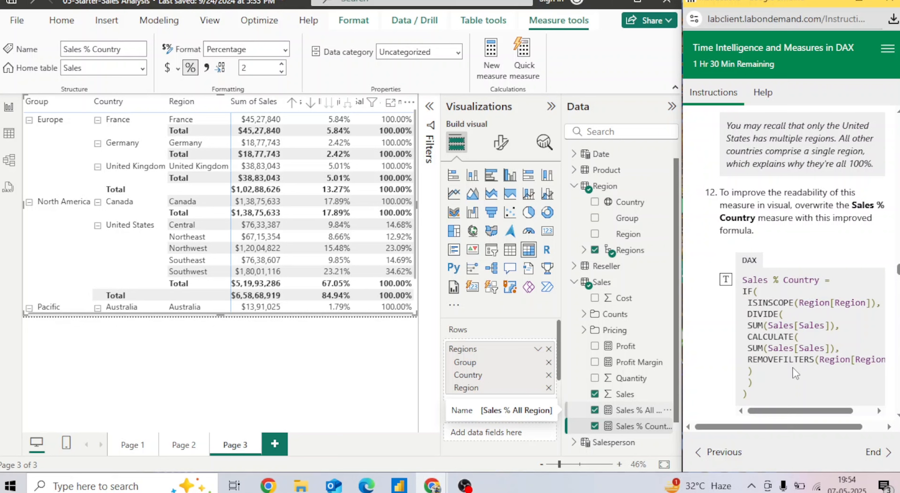
pyautogui.moveTo(762, 395); pyautogui.dragTo(739, 286)
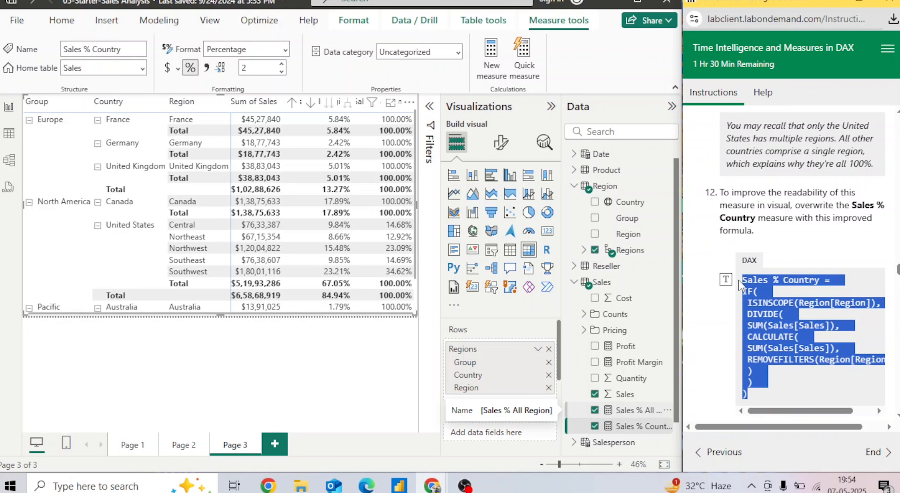
pyautogui.click(633, 427)
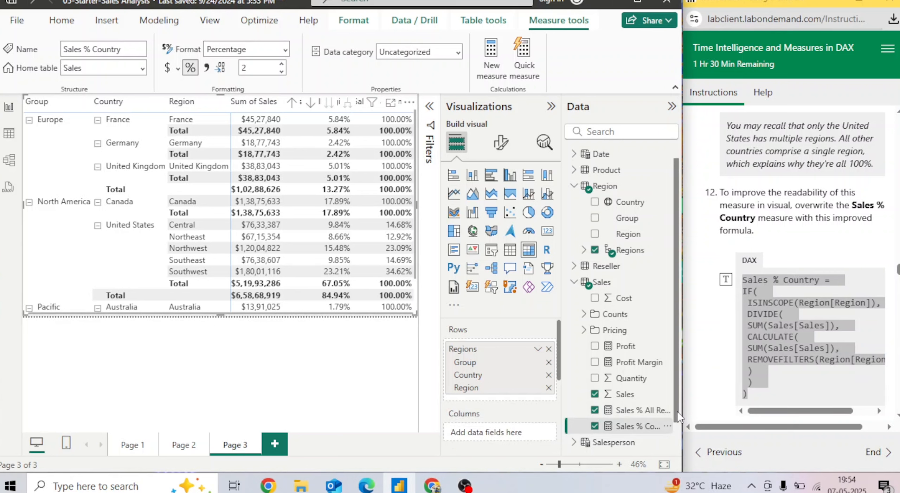
pyautogui.scroll(1, 676, 326)
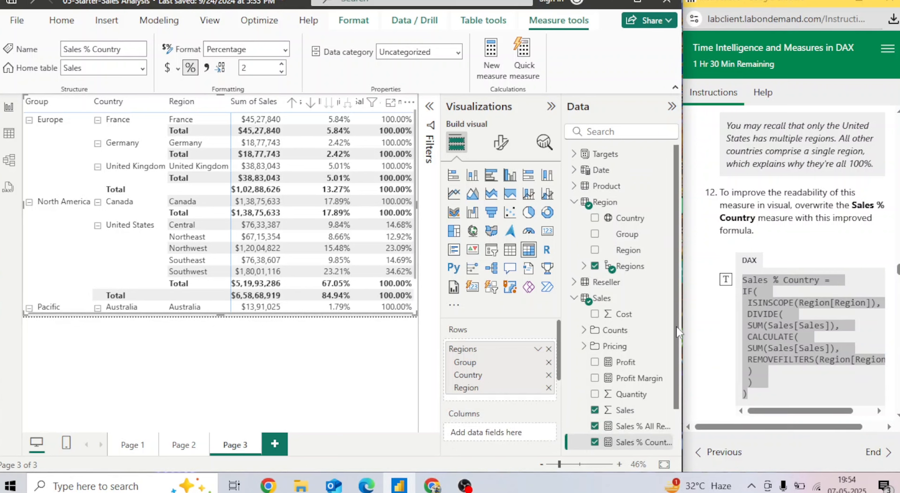
pyautogui.doubleClick(638, 442)
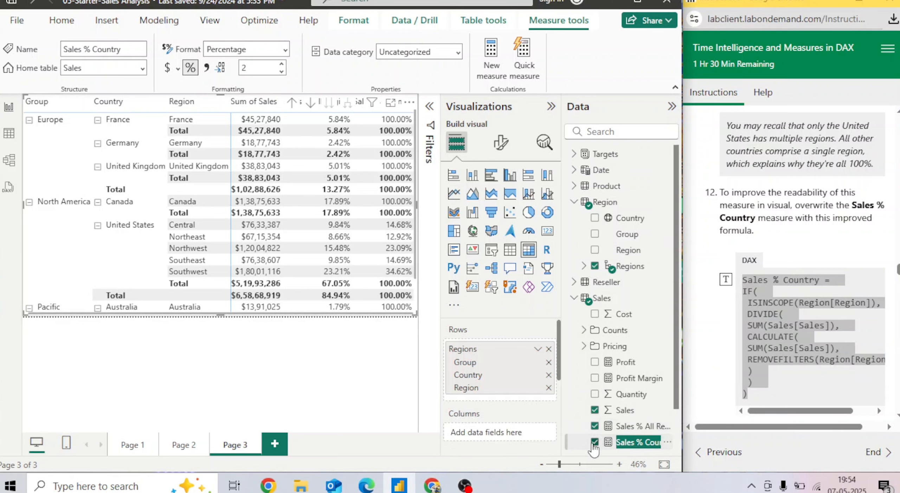
pyautogui.click(366, 400)
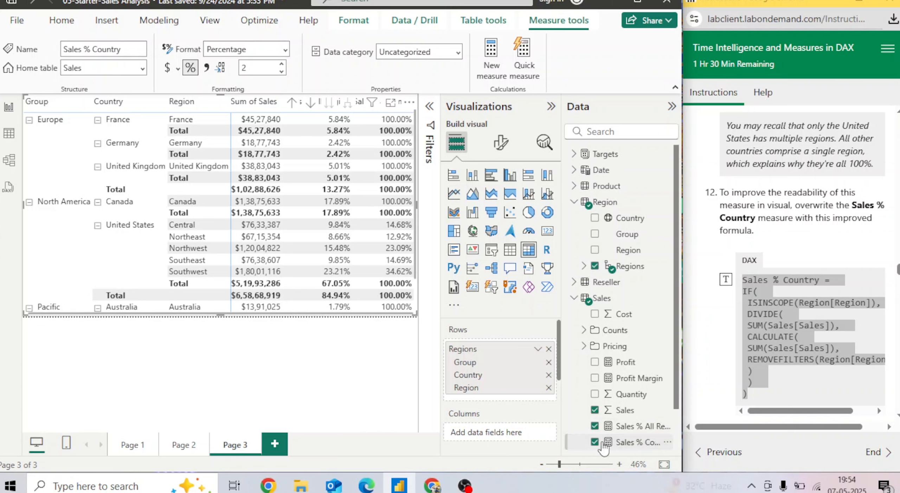
pyautogui.click(623, 447)
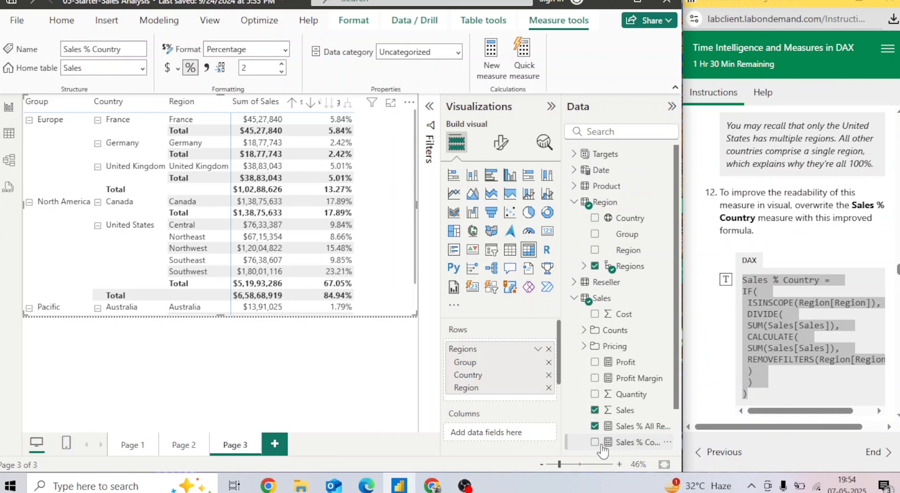
pyautogui.click(623, 445)
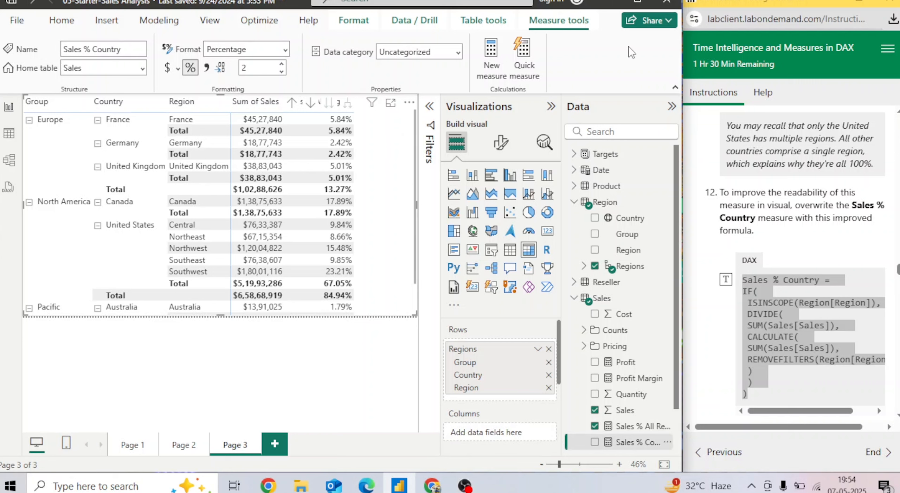
# Step: Overwrite Sales % Country with IF(ISINSCOPE(Region[Region]), DIVIDE(SUM(Sales[Sales]), CALCULATE(SUM(Sales[Sales]), REMOVEFILTERS(Region[Region])))) and add it back to the matrix
pyautogui.click(484, 20)
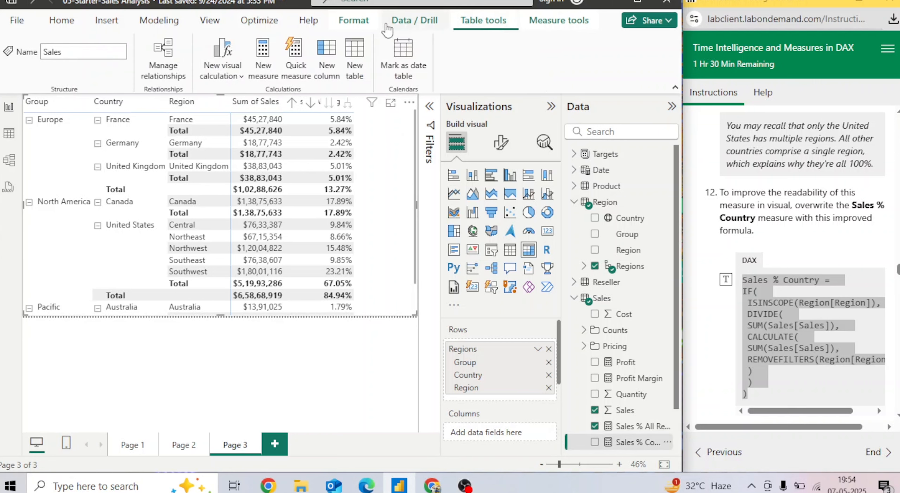
pyautogui.click(353, 20)
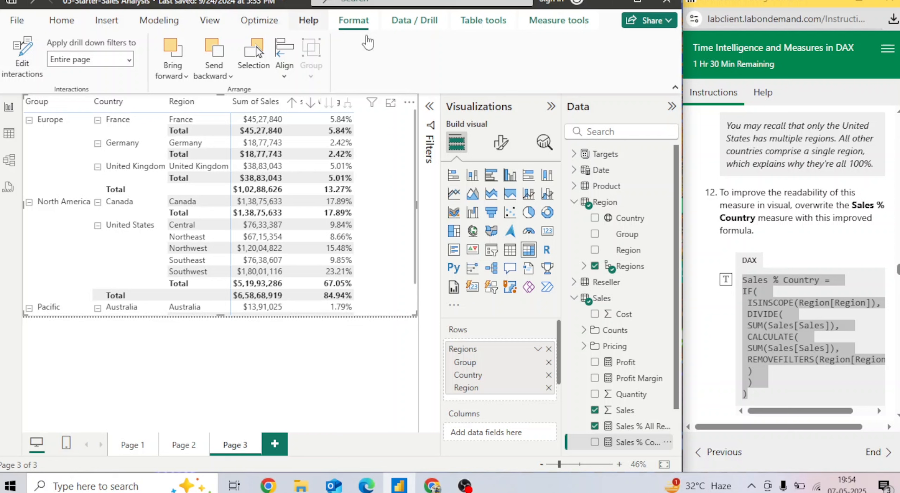
pyautogui.click(346, 407)
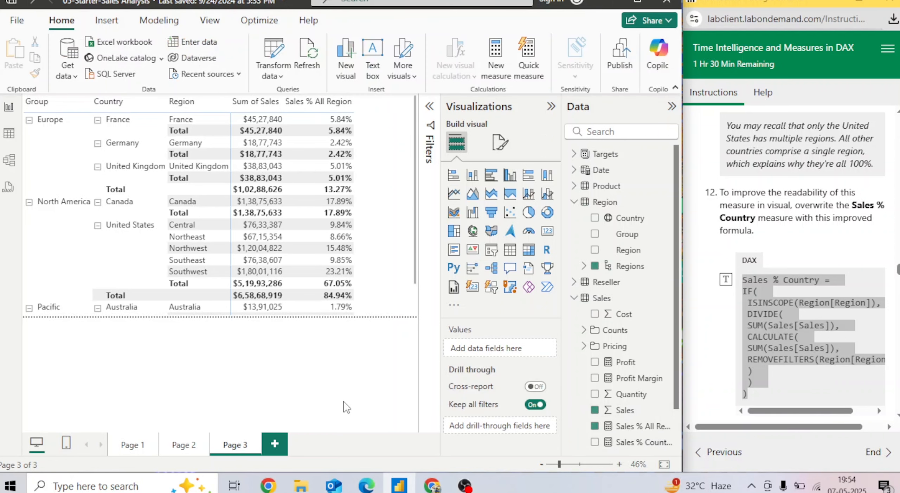
pyautogui.click(641, 444)
pyautogui.moveTo(166, 197); pyautogui.dragTo(76, 98)
pyautogui.write('Sales % Country = IF(  ISINSCOPE(Region[Region]),  DIVIDE(  SUM(Sales[Sales]),  CALCULATE(  SUM(Sales[Sales]),  REMOVEFILTERS(Region[Region])  )  ) )')
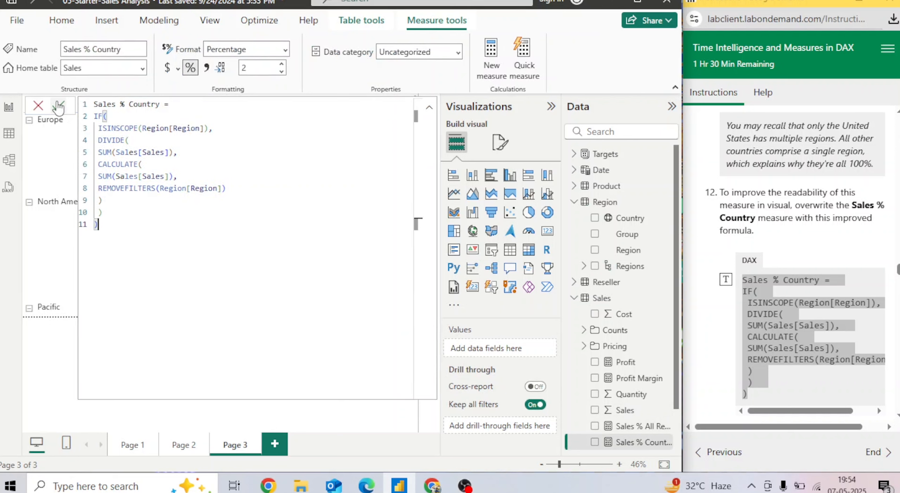
pyautogui.click(59, 106)
pyautogui.click(39, 111)
pyautogui.moveTo(643, 443); pyautogui.dragTo(402, 260)
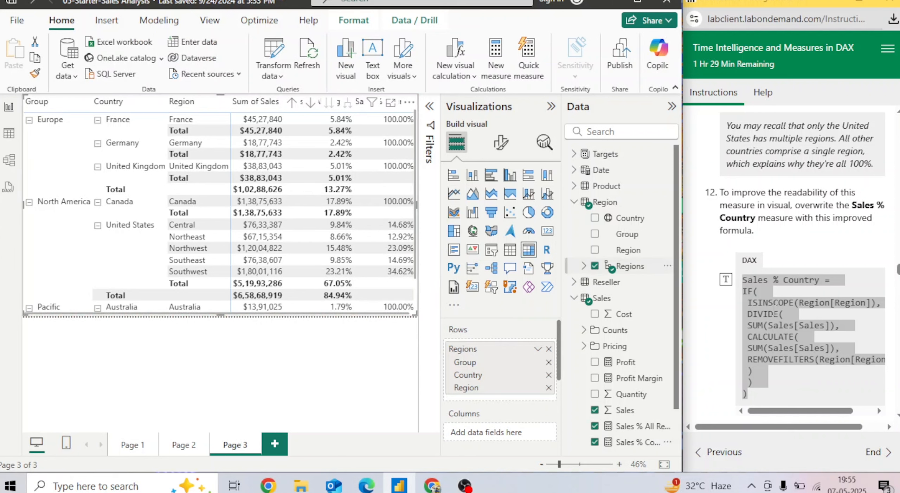
# Step: Examine the ISINSCOPE(Region[Region]) test in the lab's DAX snippet and read its explanation through step 13
pyautogui.click(774, 309)
pyautogui.moveTo(799, 303); pyautogui.dragTo(873, 304)
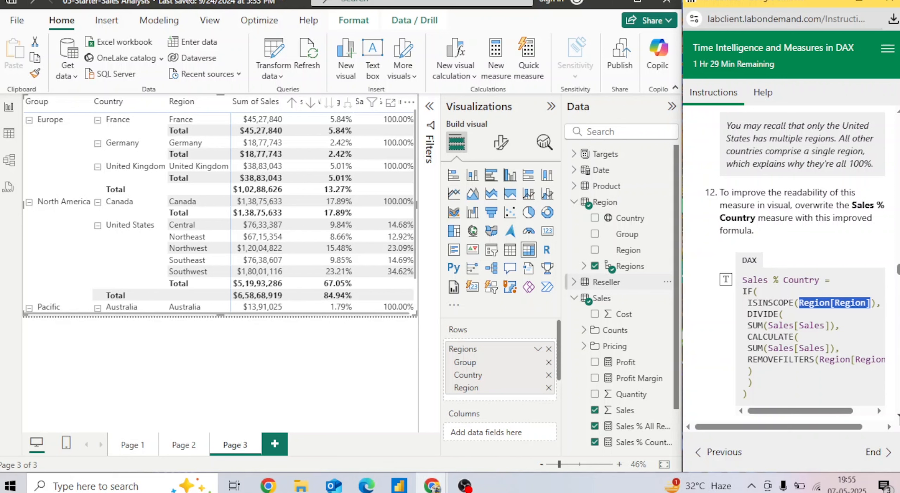
pyautogui.click(899, 416)
pyautogui.scroll(-2, 898, 417)
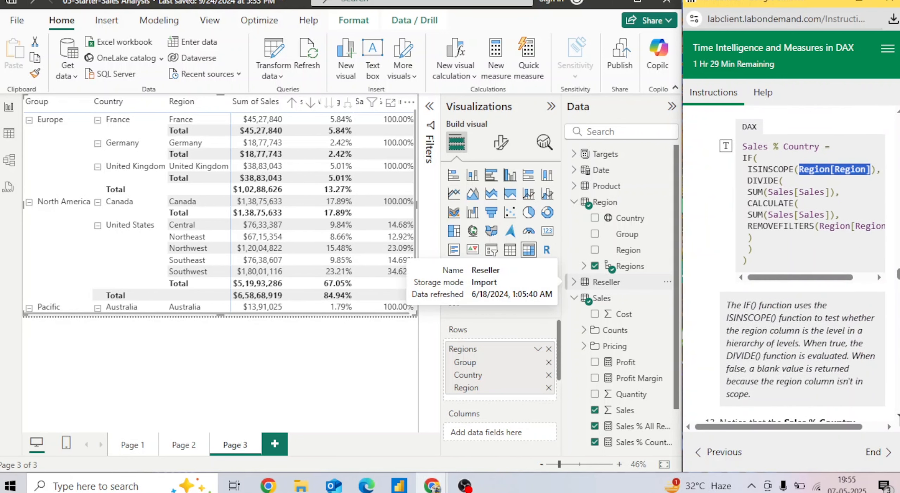
pyautogui.scroll(-3, 899, 416)
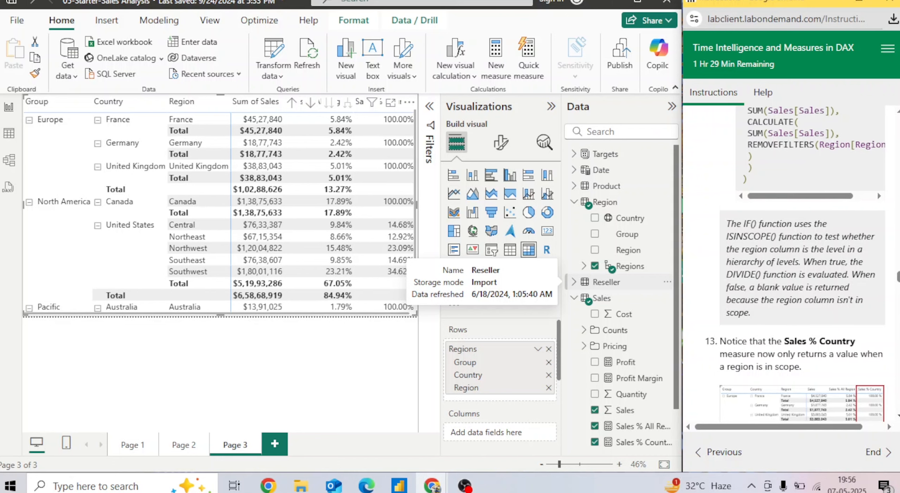
pyautogui.scroll(-5, 775, 190)
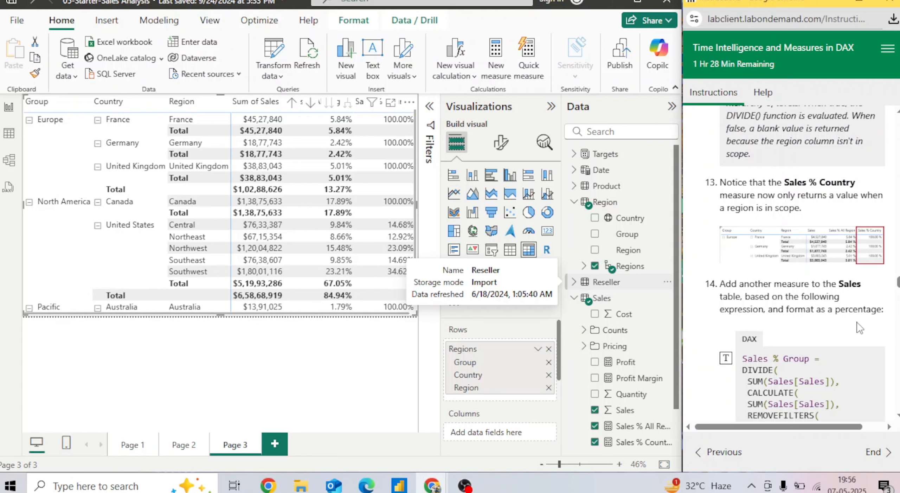
# Step: Add a measure to the Sales table from lab step 14: Sales % Group = DIVIDE(SUM(Sales[Sales]), CALCULATE(SUM(Sales[Sales]), REMOVEFILTERS(Region[Region], Region[Country])))
pyautogui.scroll(-3, 894, 411)
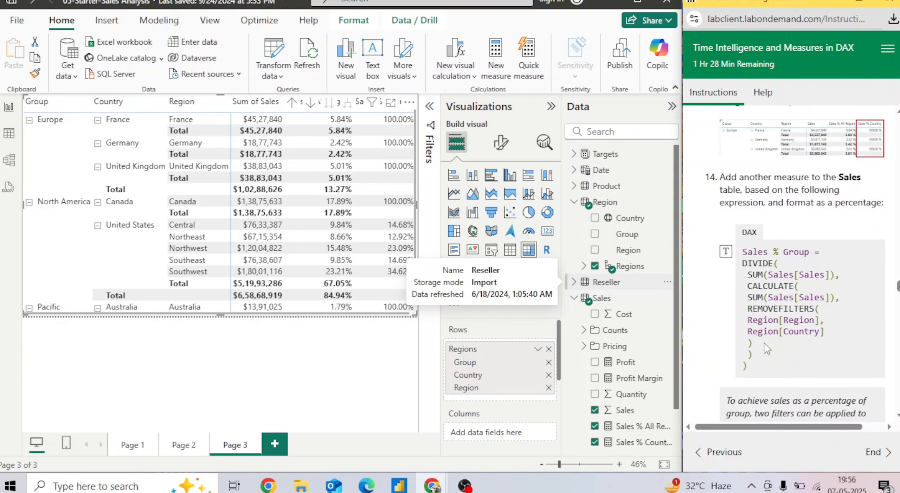
pyautogui.moveTo(756, 367); pyautogui.dragTo(744, 253)
pyautogui.hotkey('ctrl', 'c')
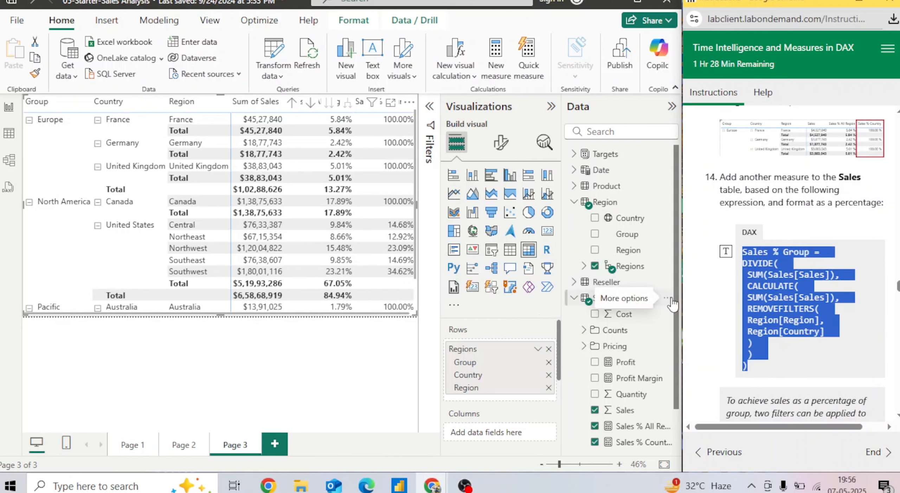
pyautogui.click(668, 298)
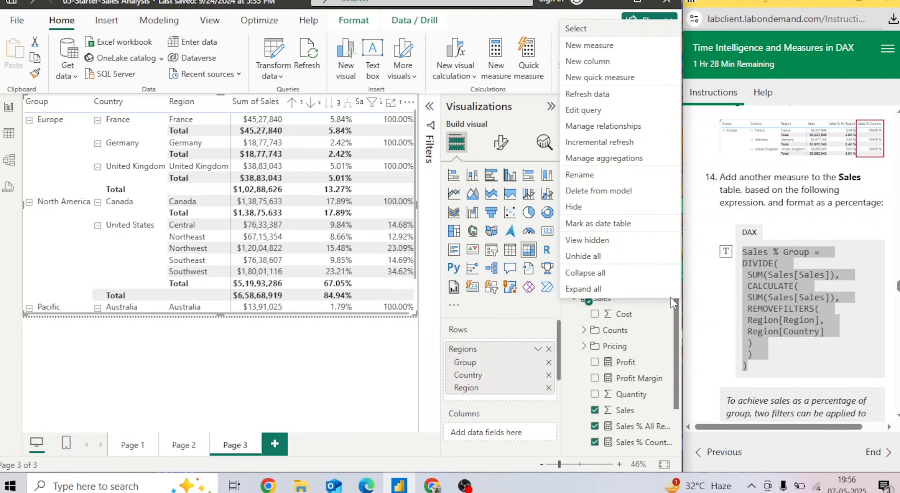
pyautogui.click(601, 50)
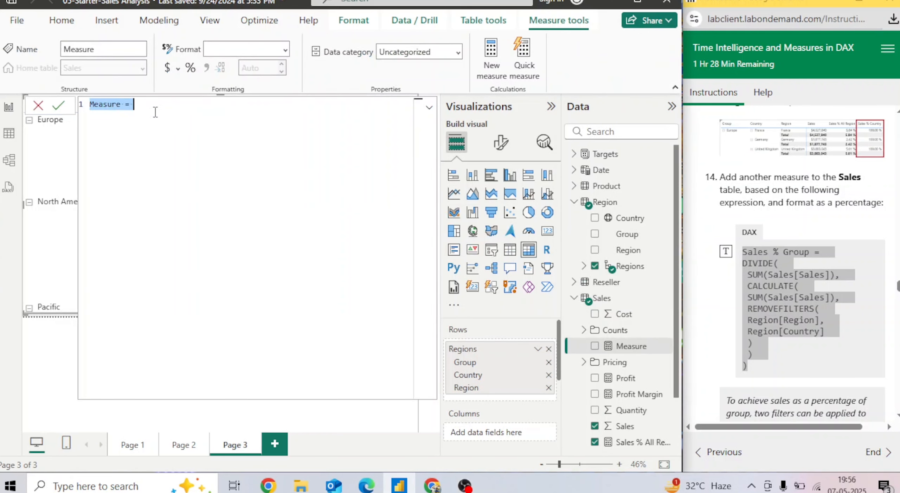
pyautogui.hotkey('ctrl', 'v')
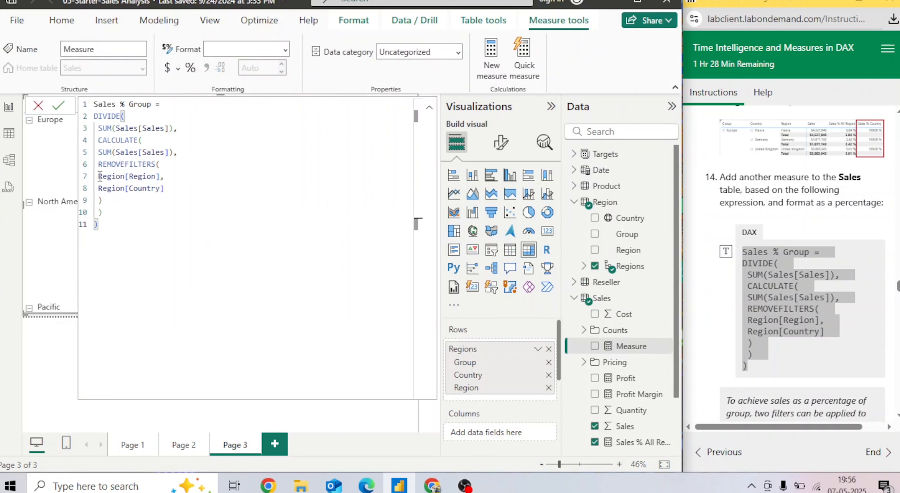
pyautogui.moveTo(98, 176); pyautogui.dragTo(165, 189)
pyautogui.click(169, 189)
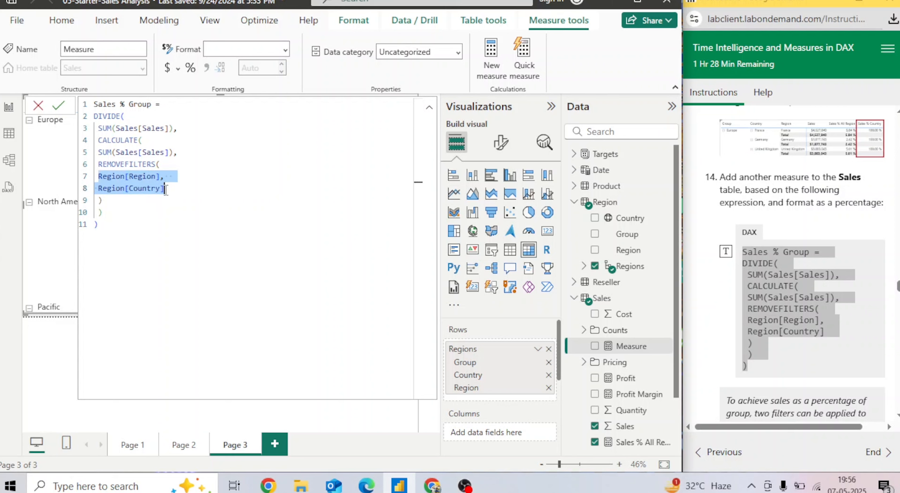
pyautogui.click(165, 189)
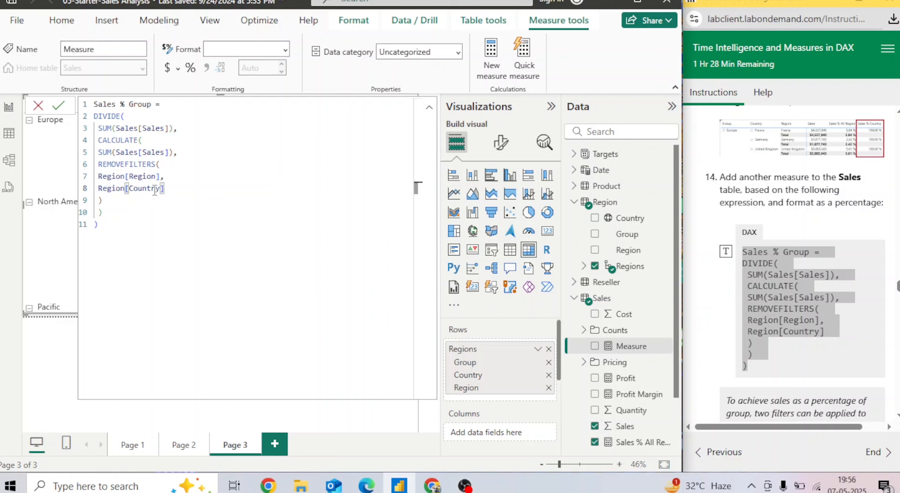
pyautogui.click(59, 106)
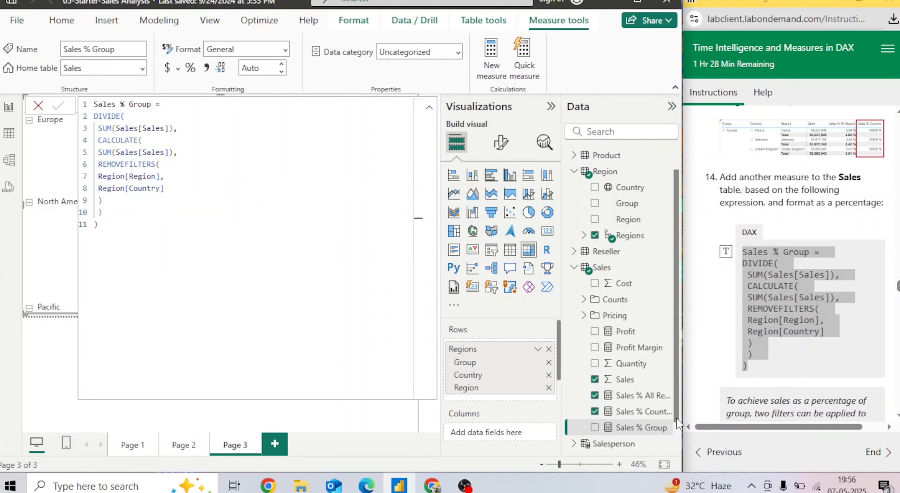
# Step: Add the Sales % Group measure to the matrix and copy the improved Sales % Group formula from lab step 16
pyautogui.click(38, 105)
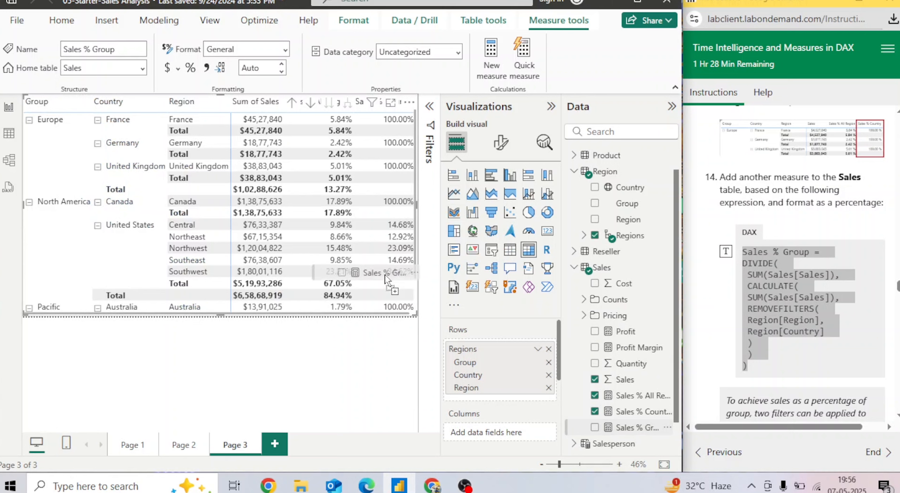
pyautogui.click(595, 427)
pyautogui.click(807, 215)
pyautogui.scroll(-4, 808, 215)
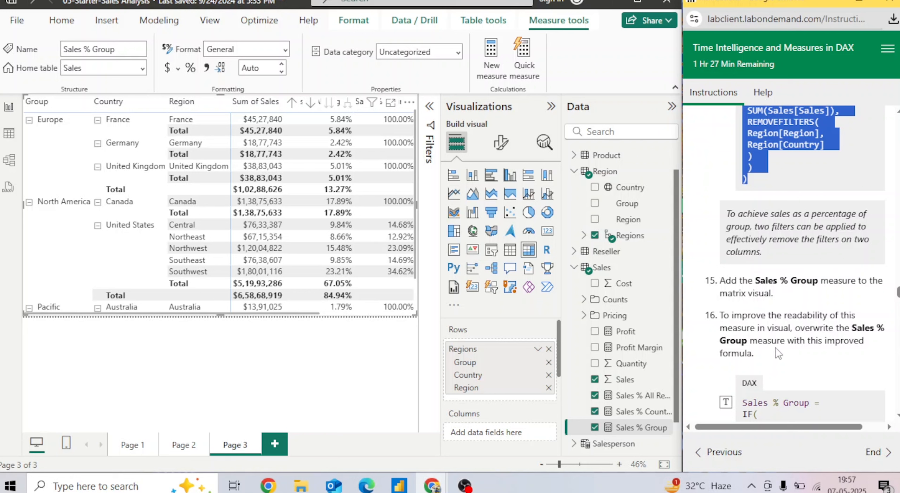
pyautogui.scroll(-5, 796, 356)
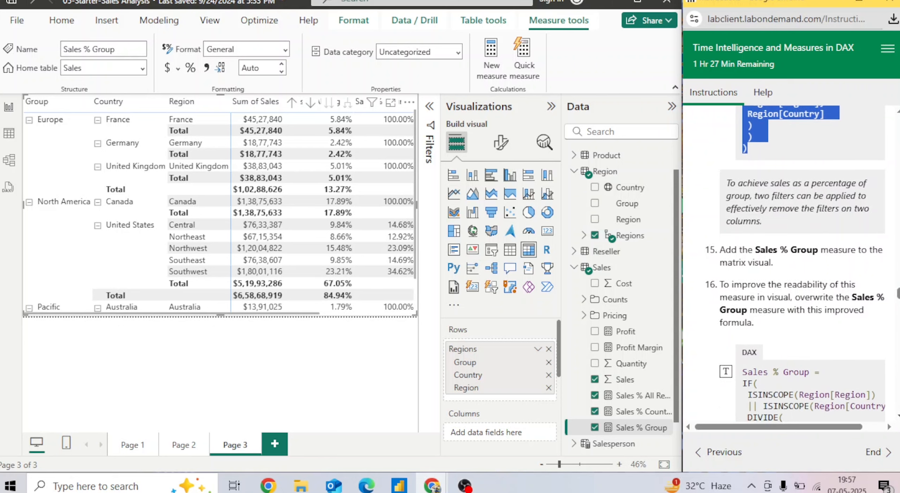
pyautogui.moveTo(757, 374)
pyautogui.mouseDown()
pyautogui.moveTo(746, 225)
pyautogui.moveTo(743, 389)
pyautogui.moveTo(748, 378)
pyautogui.mouseUp()
pyautogui.hotkey('ctrl', 'c')
pyautogui.click(745, 225)
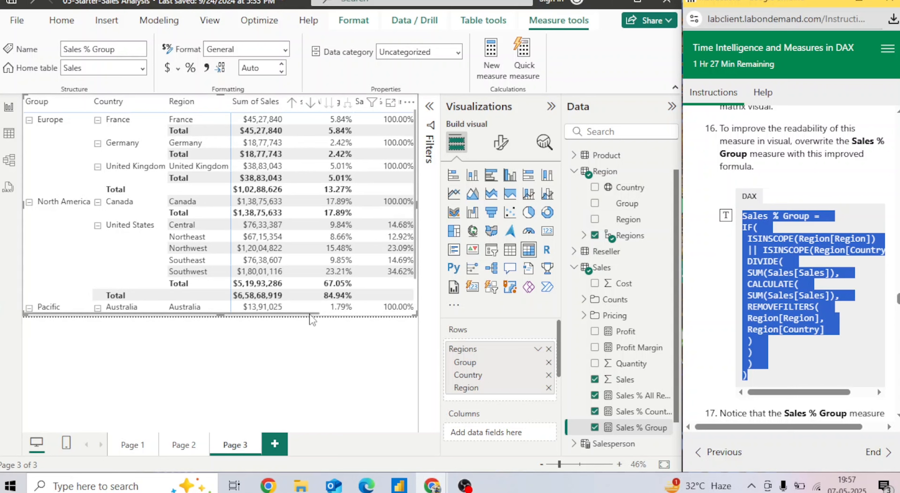
# Step: Overwrite Sales % Group with the copied formula, wrapping DIVIDE in IF(ISINSCOPE(Region[Region]) || ISINSCOPE(Region[Country])), and format the measure as a percentage
pyautogui.moveTo(311, 314); pyautogui.dragTo(412, 318)
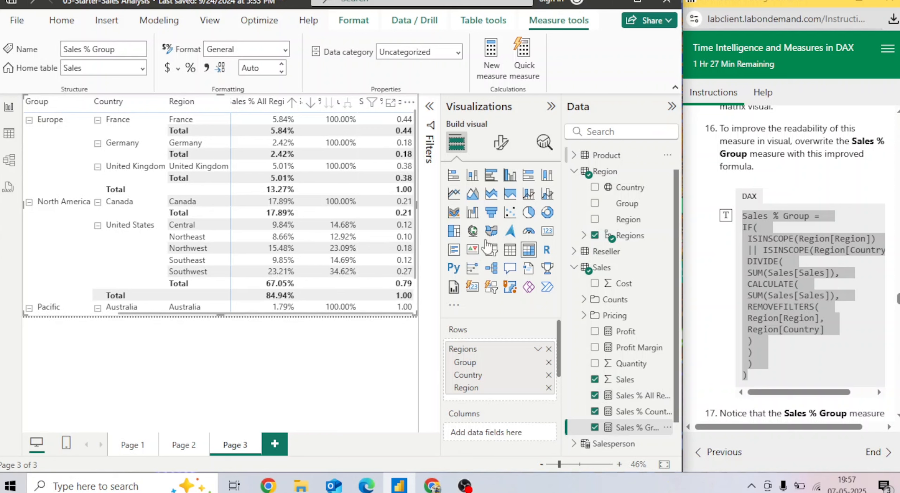
pyautogui.click(417, 357)
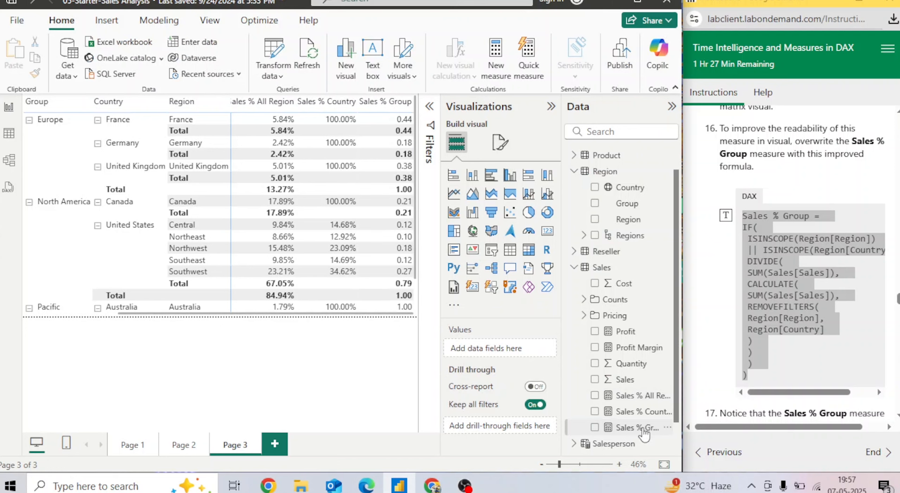
pyautogui.click(641, 428)
pyautogui.click(168, 233)
pyautogui.hotkey('ctrl', 'a')
pyautogui.hotkey('ctrl', 'v')
pyautogui.click(59, 106)
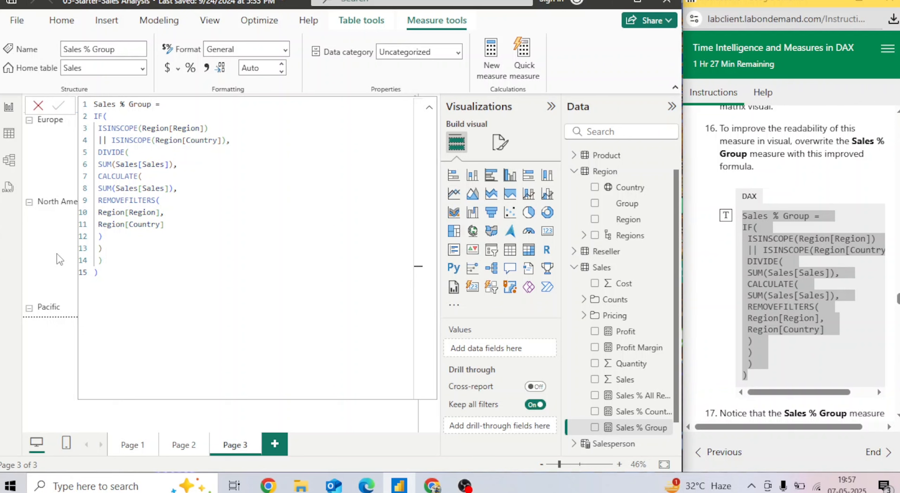
pyautogui.click(38, 106)
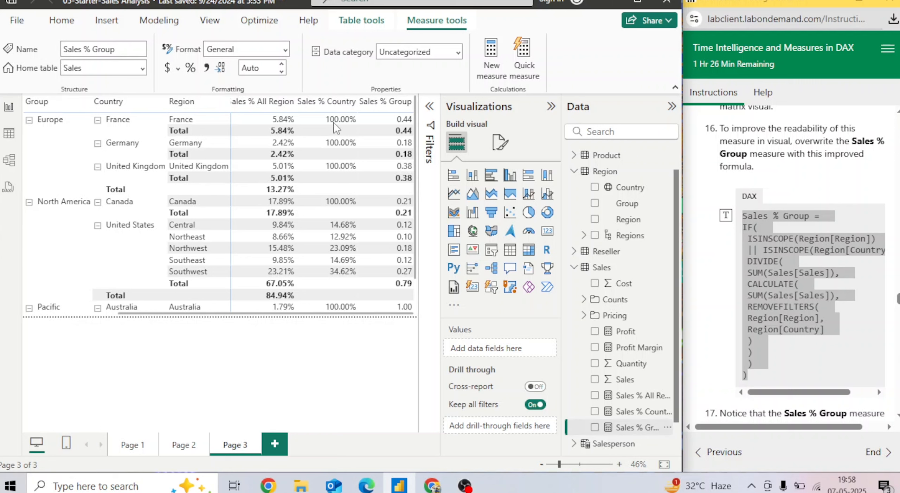
pyautogui.click(284, 50)
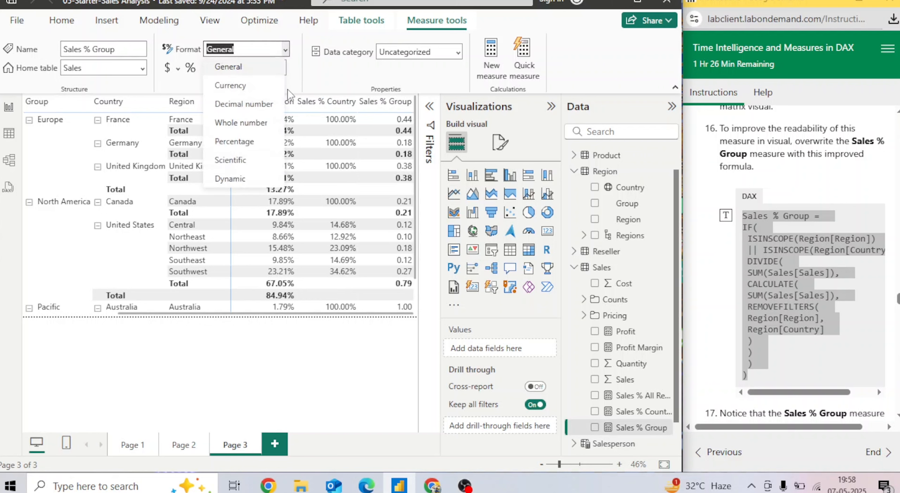
pyautogui.click(242, 135)
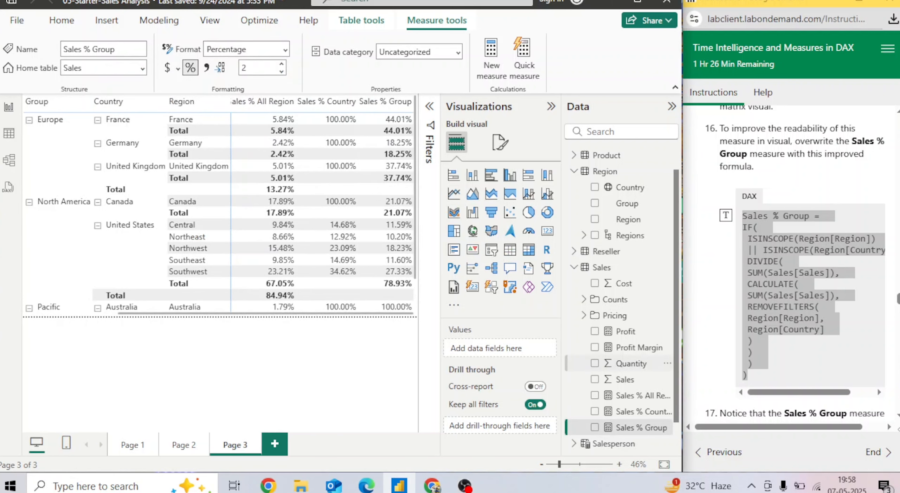
# Step: In Model view, place Sales % All Region, Sales % Country and Sales % Group in a display folder named Ratios
pyautogui.click(839, 284)
pyautogui.scroll(-5, 840, 284)
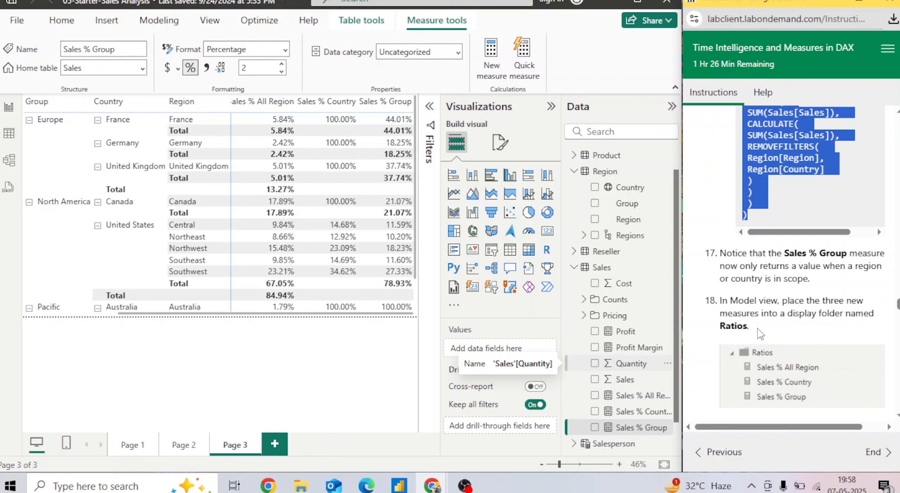
pyautogui.scroll(-3, 787, 316)
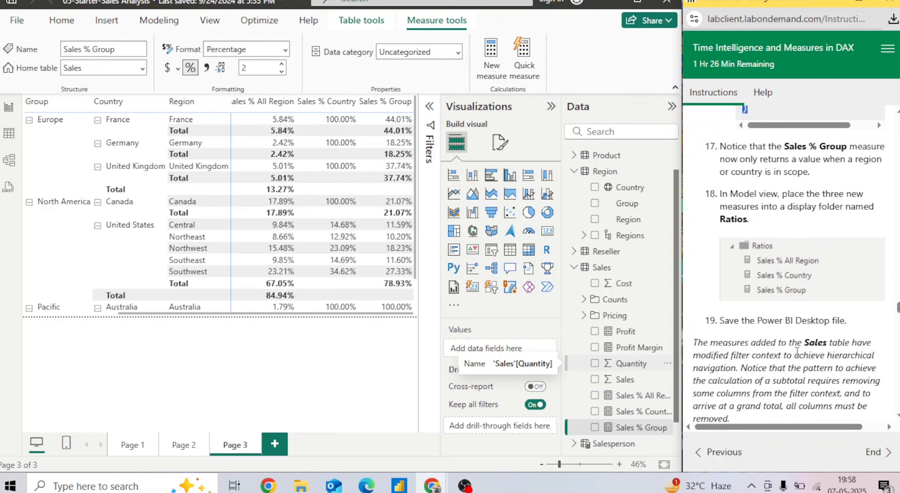
pyautogui.click(9, 161)
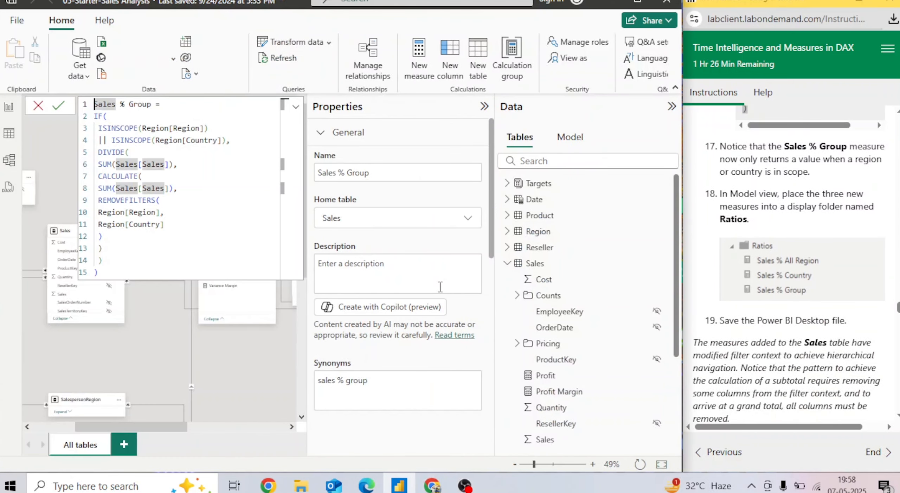
pyautogui.click(39, 105)
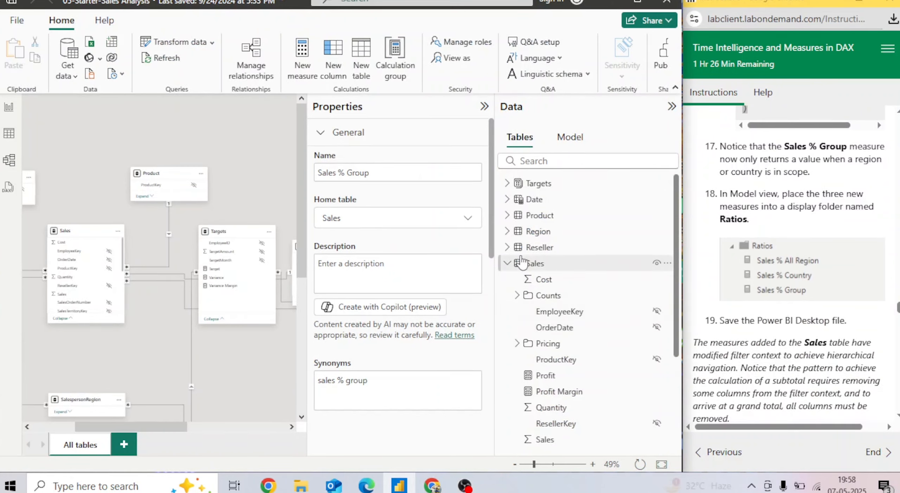
pyautogui.scroll(-5, 680, 339)
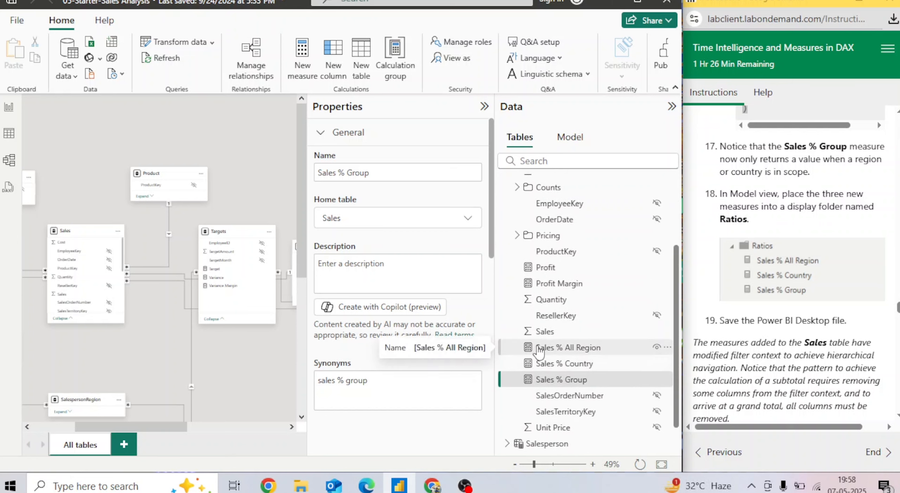
pyautogui.keyDown('ctrl'); pyautogui.click(537, 350); pyautogui.keyUp('ctrl')
pyautogui.keyDown('ctrl'); pyautogui.click(550, 364); pyautogui.keyUp('ctrl')
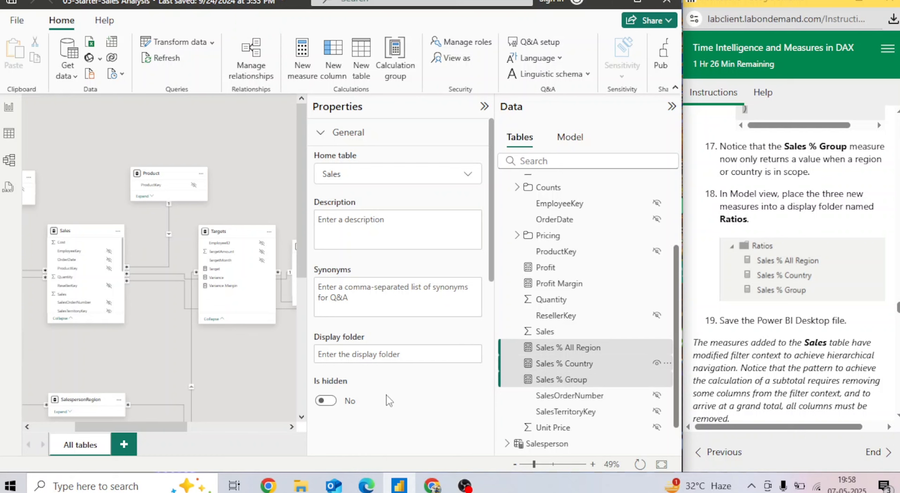
pyautogui.click(363, 350)
pyautogui.write('Ratios')
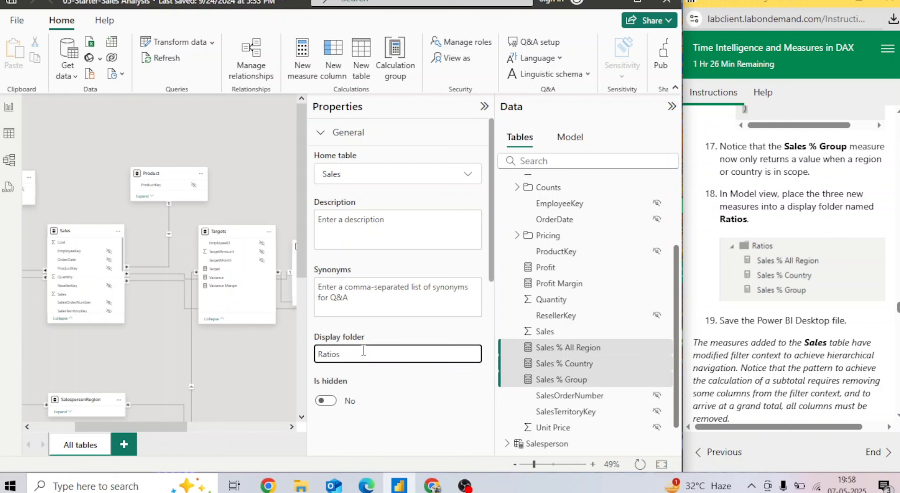
pyautogui.press('Return')
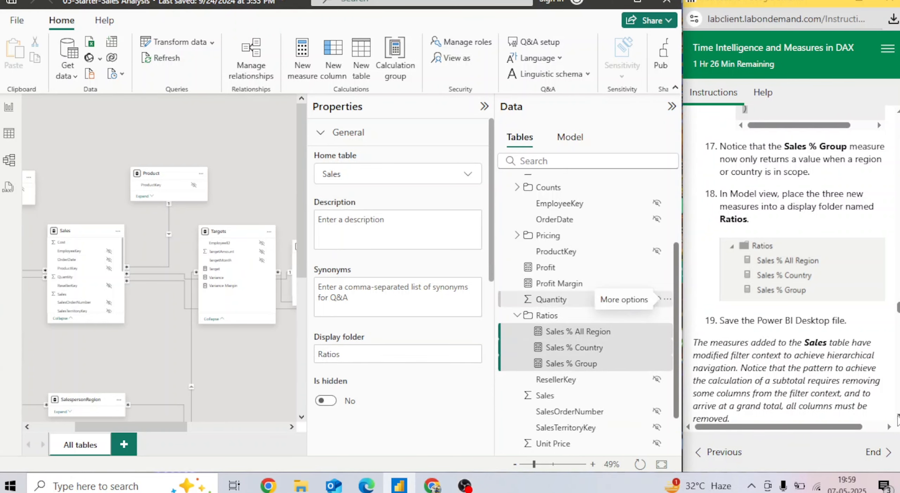
# Step: Return to Report view and save the Power BI Desktop file
pyautogui.scroll(-3, 778, 197)
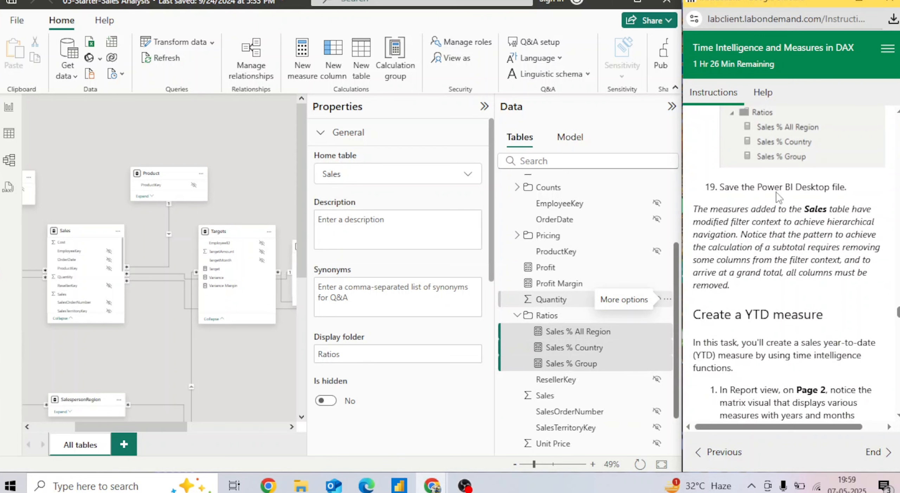
pyautogui.click(14, 113)
pyautogui.click(15, 25)
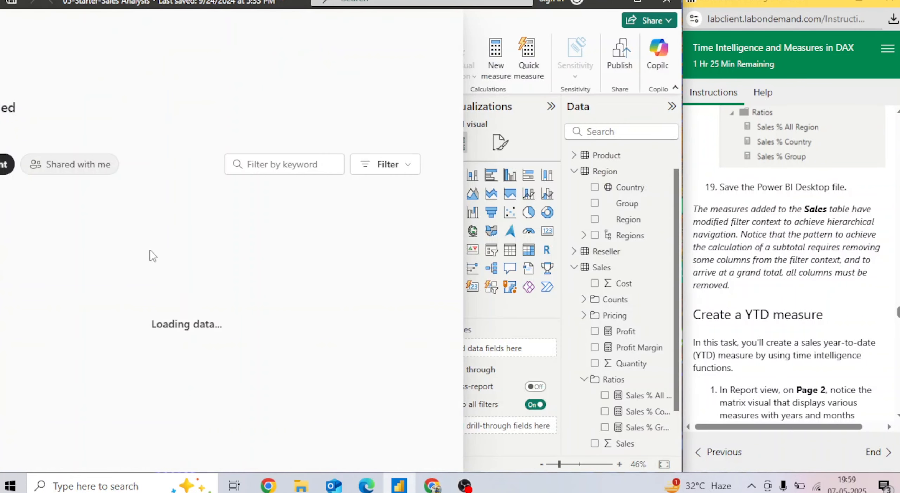
pyautogui.click(54, 118)
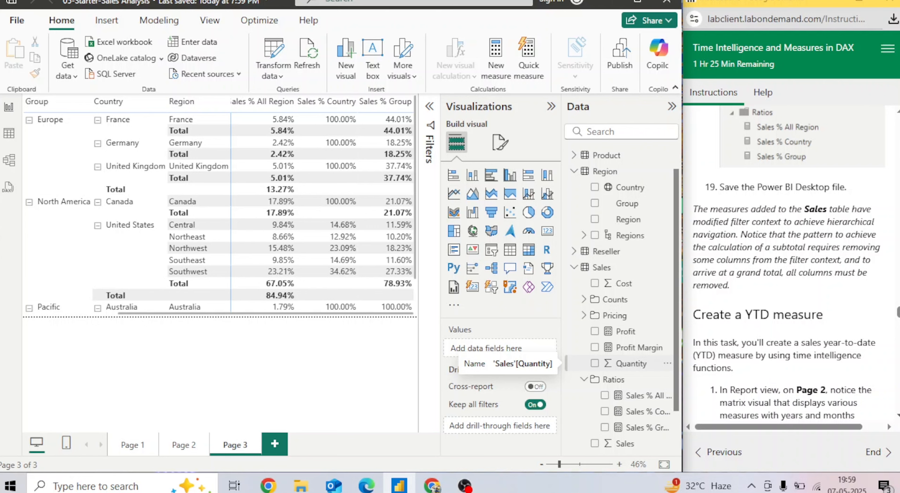
# Step: Read the lab's Create a YTD measure task, including the full Sales YTD expression and the explanation of TOTALYTD
pyautogui.scroll(-5, 784, 264)
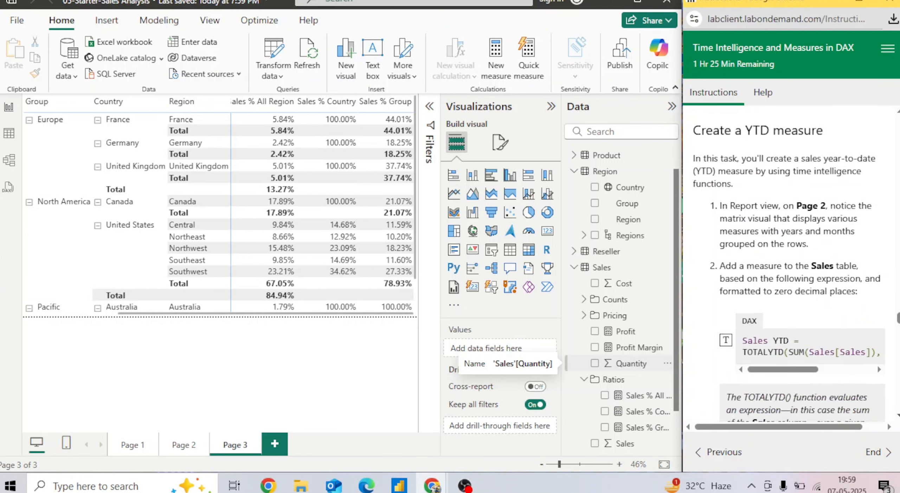
pyautogui.scroll(-1, 787, 263)
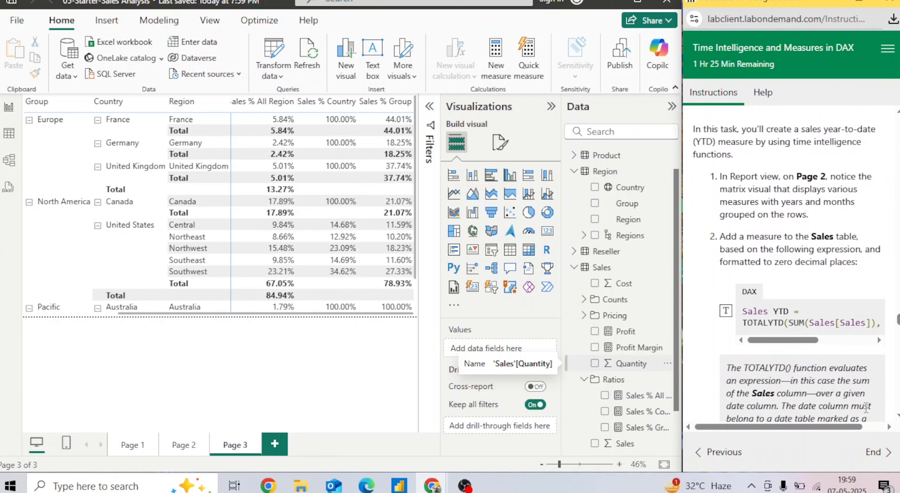
pyautogui.scroll(-1, 897, 421)
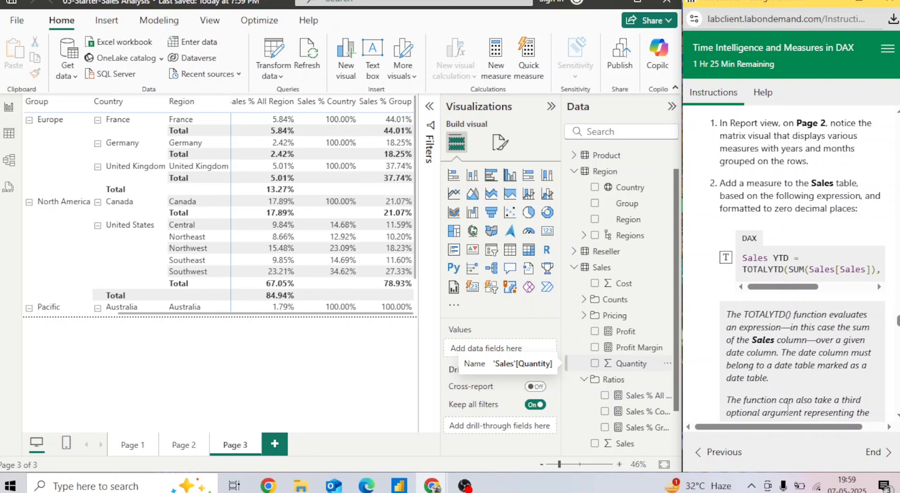
pyautogui.scroll(-2, 886, 426)
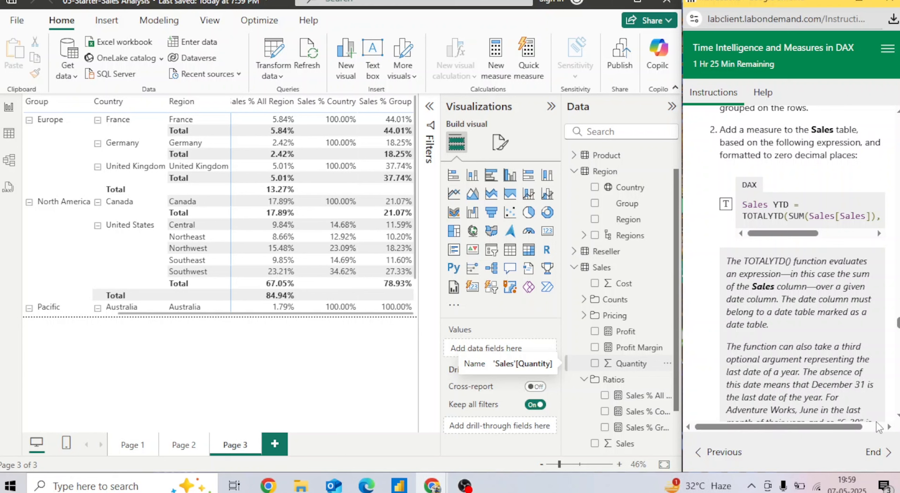
pyautogui.scroll(-1, 817, 389)
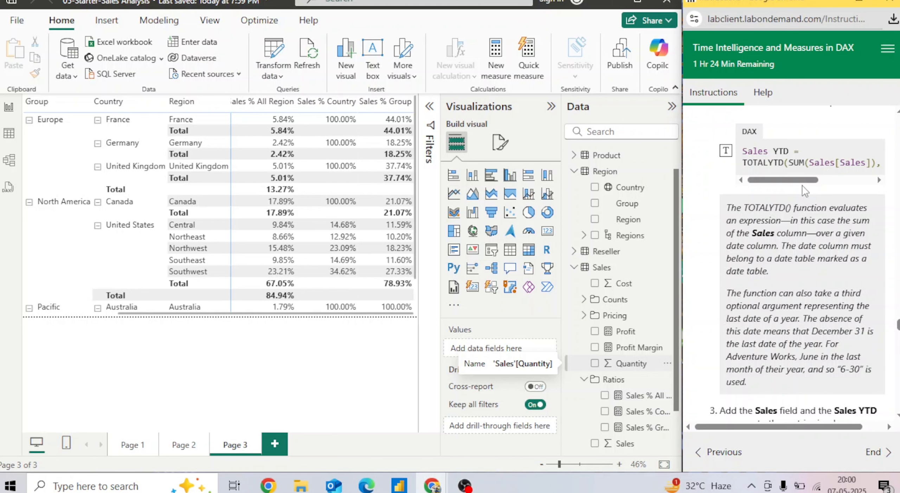
pyautogui.moveTo(802, 185); pyautogui.dragTo(832, 186)
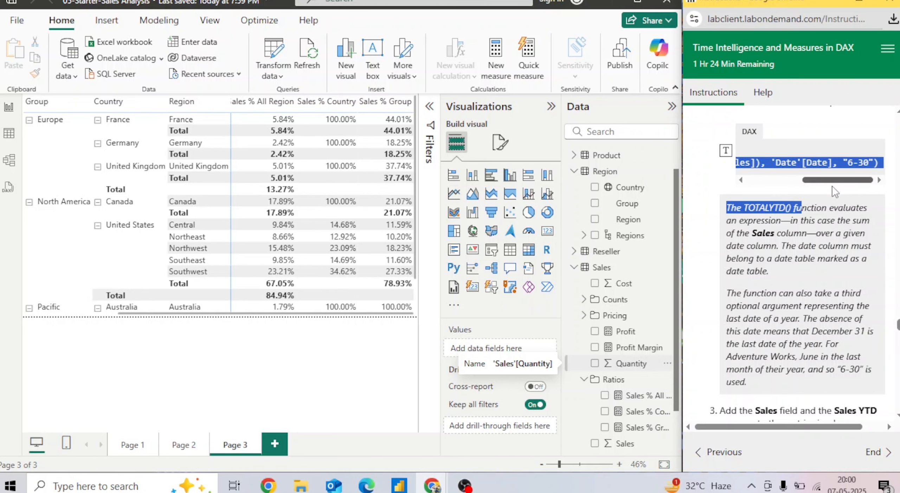
pyautogui.moveTo(898, 322)
pyautogui.mouseDown()
pyautogui.moveTo(898, 306)
pyautogui.moveTo(898, 317)
pyautogui.moveTo(888, 315)
pyautogui.mouseUp()
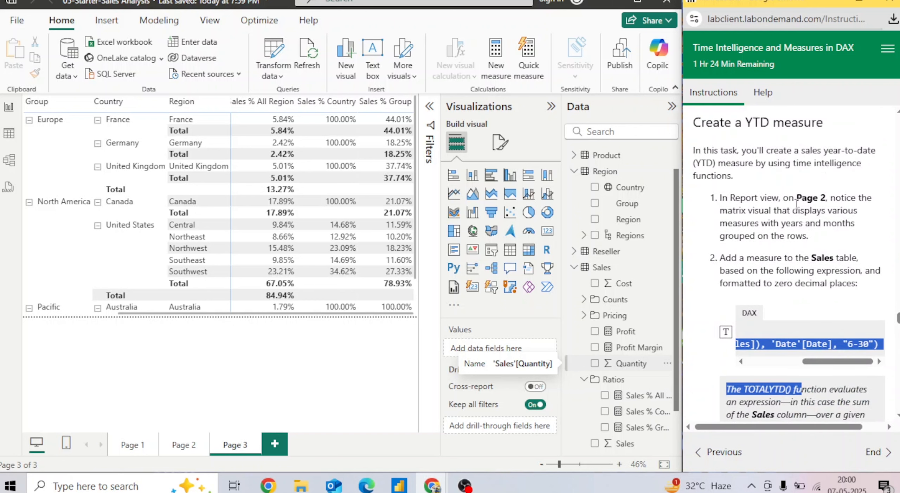
# Step: Open report Page 2 and copy the complete Sales YTD expression from step 2 of the YTD task
pyautogui.click(169, 445)
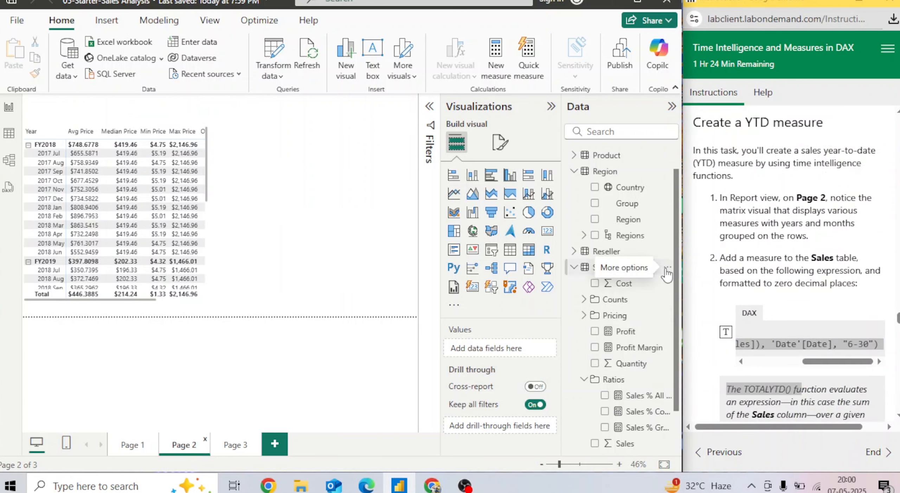
pyautogui.click(857, 340)
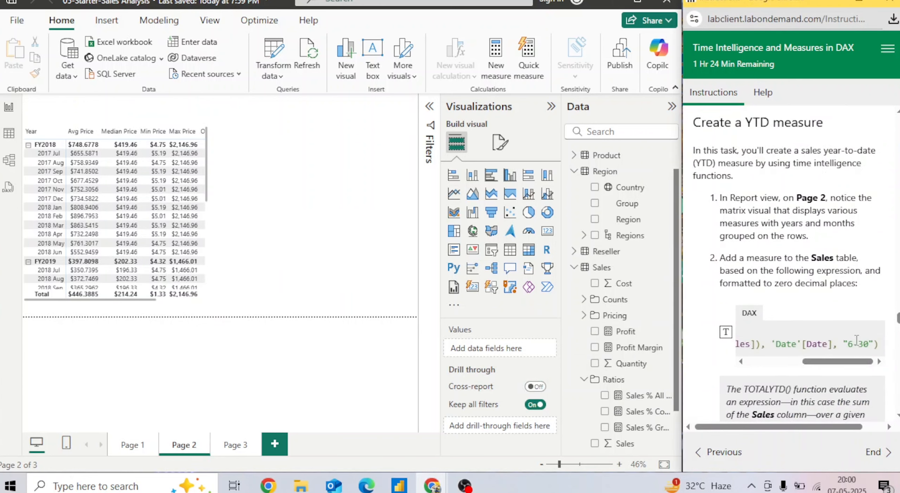
pyautogui.hotkey('ctrl', 'a')
pyautogui.click(807, 295)
pyautogui.hscroll(-5, 807, 335)
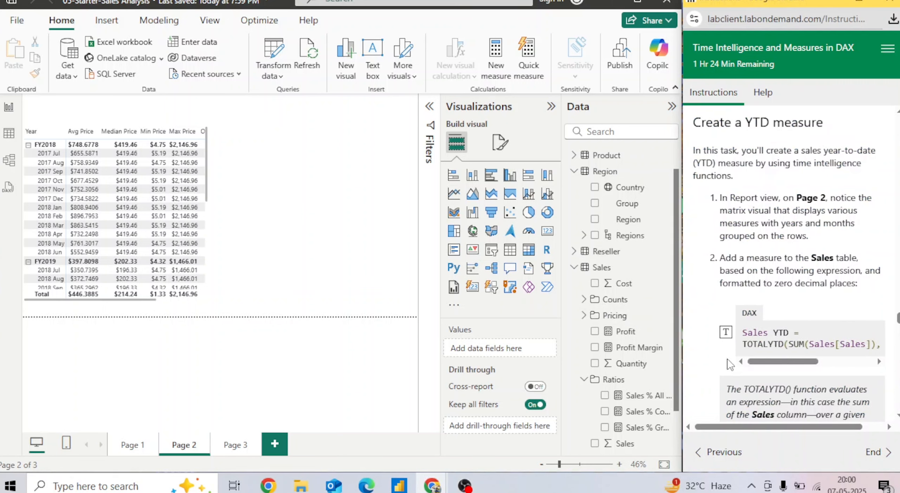
pyautogui.moveTo(745, 332); pyautogui.dragTo(896, 354)
pyautogui.hotkey('ctrl', 'c')
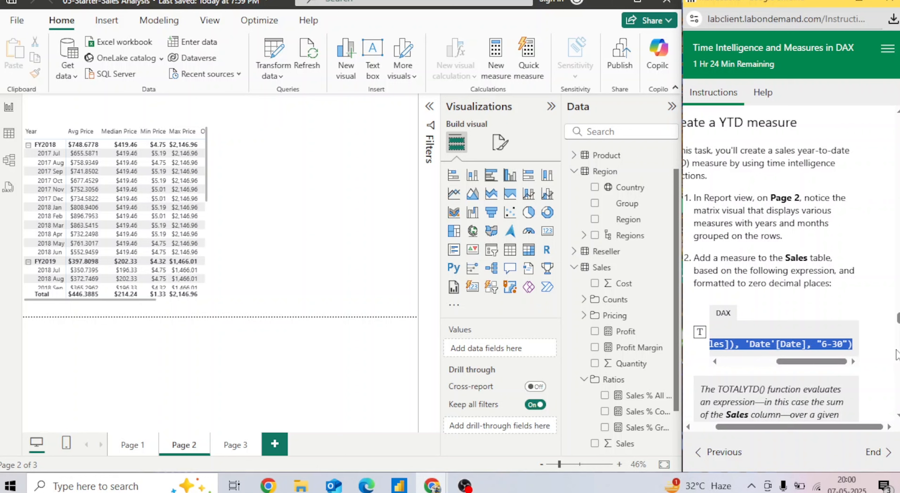
# Step: Add a measure to the Sales table defined as Sales YTD = TOTALYTD(SUM(Sales[Sales]), 'Date'[Date], "6-30")
pyautogui.click(668, 268)
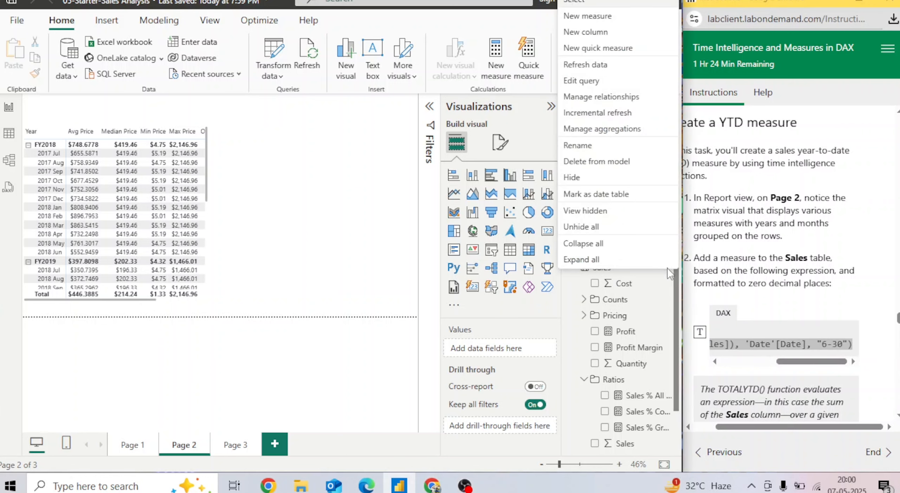
pyautogui.click(587, 16)
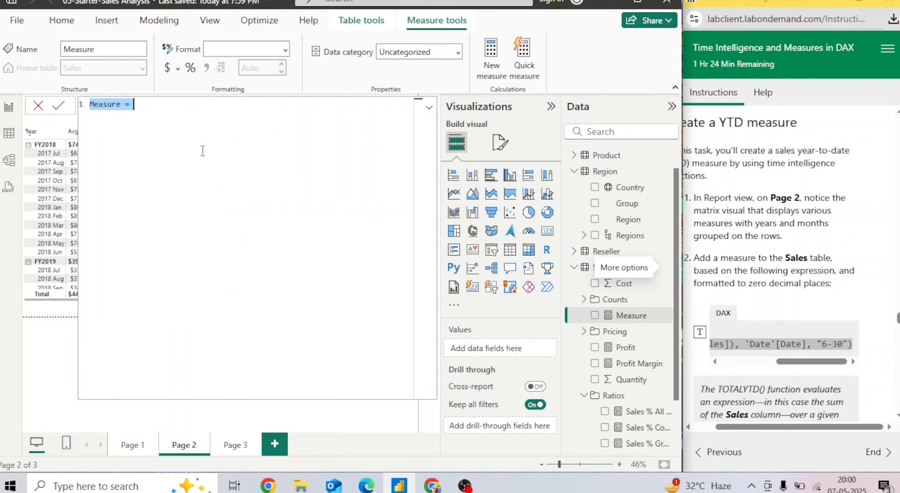
pyautogui.press('BackSpace')
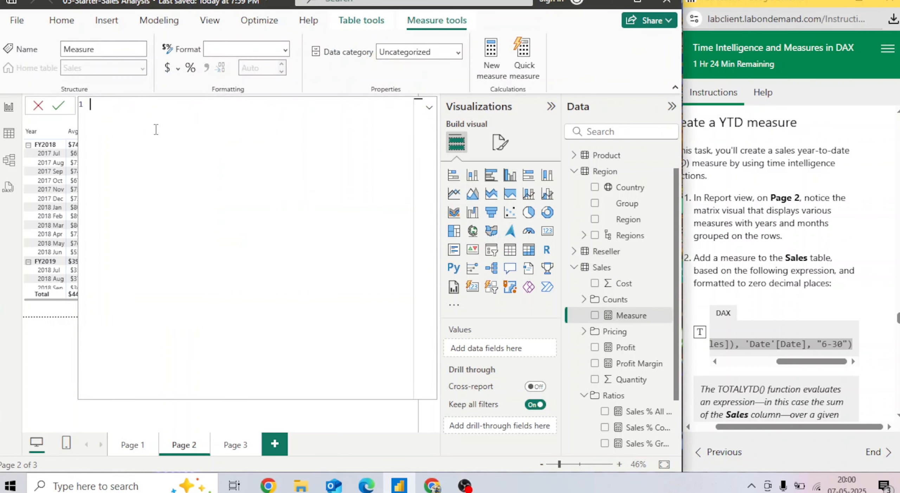
pyautogui.hotkey('ctrl', 'v')
pyautogui.click(58, 105)
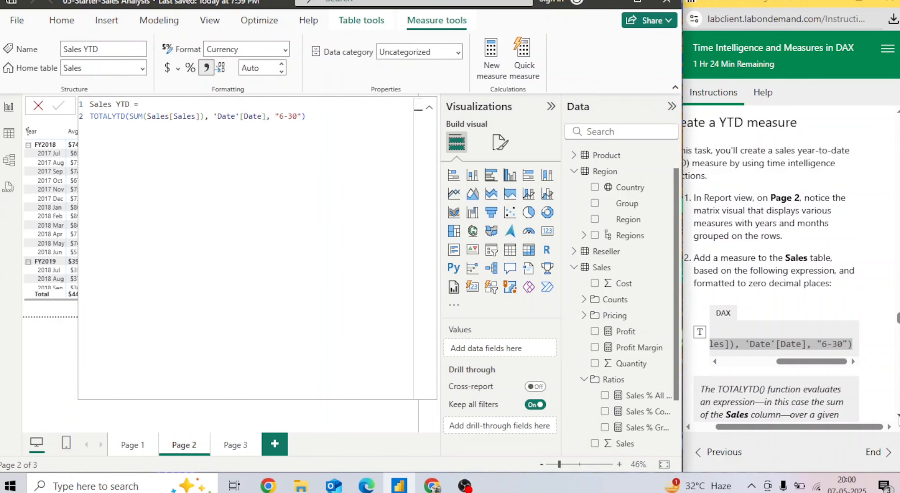
# Step: Read the rest of the lab's YTD task, check the Page 2 matrix columns, and review step 2's formatting requirement
pyautogui.click(899, 415)
pyautogui.scroll(-9, 899, 417)
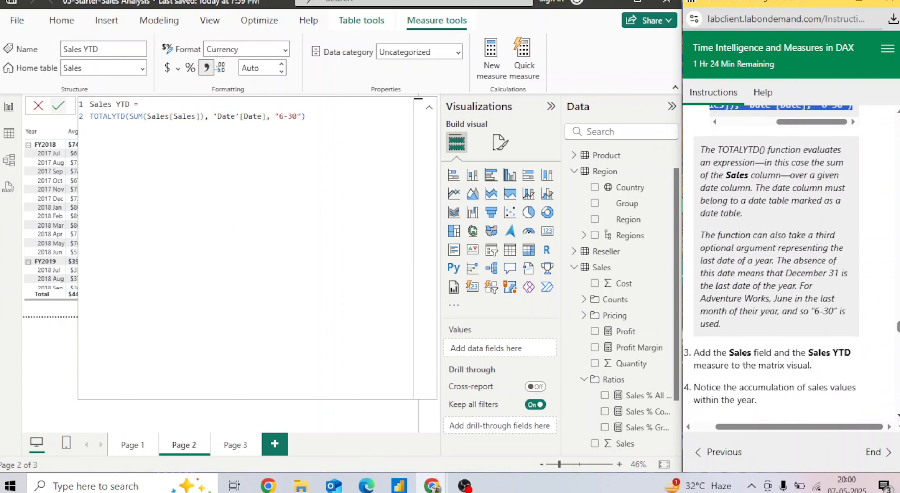
pyautogui.scroll(-2, 899, 417)
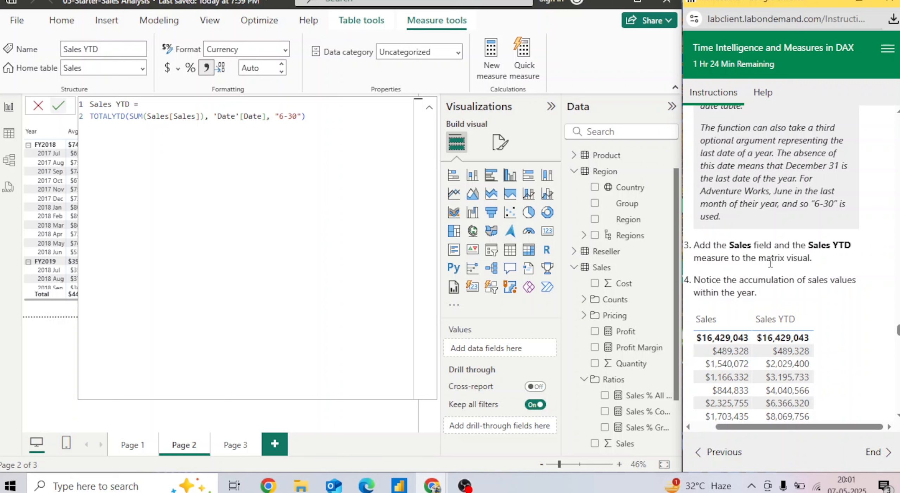
pyautogui.moveTo(772, 429); pyautogui.dragTo(752, 429)
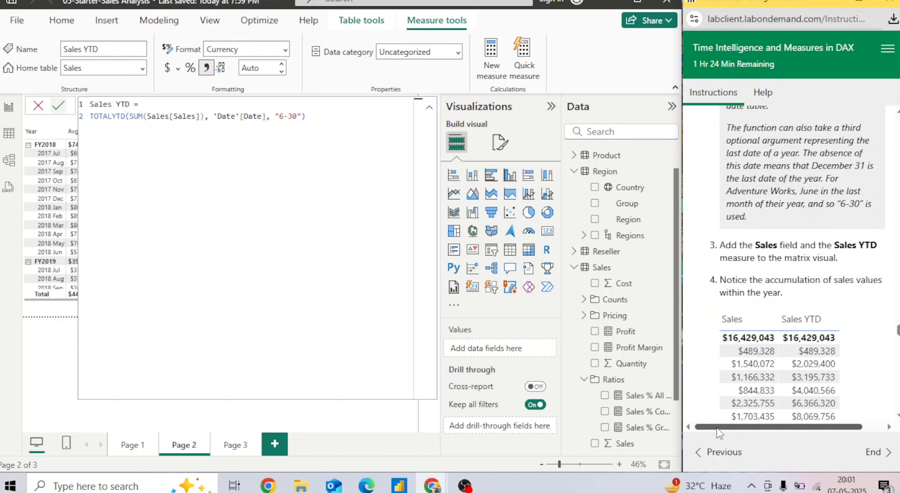
pyautogui.click(60, 107)
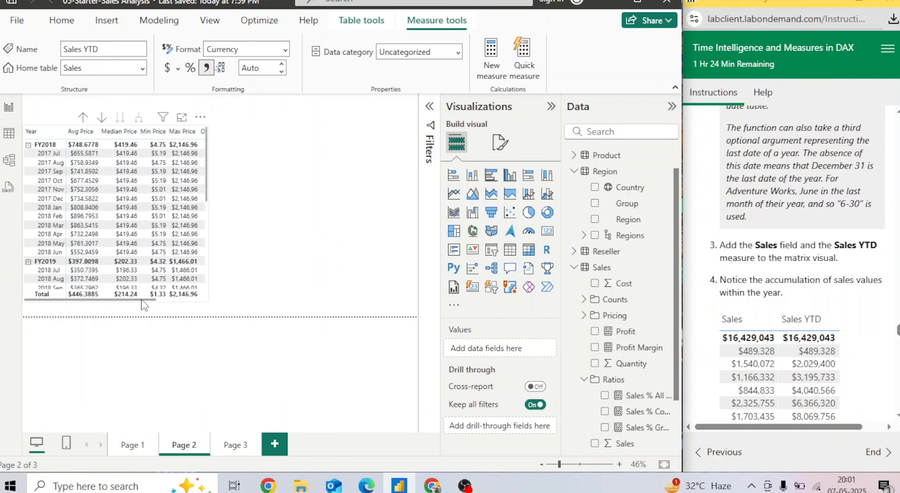
pyautogui.moveTo(144, 299); pyautogui.dragTo(289, 316)
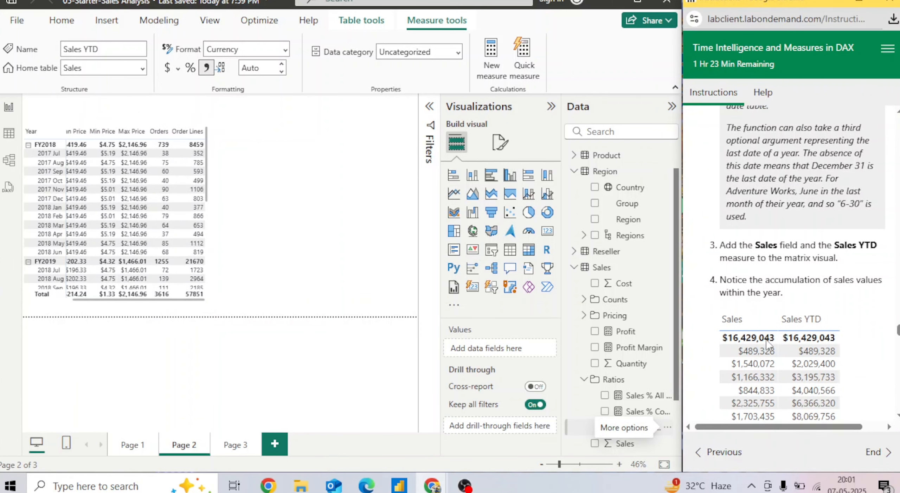
pyautogui.scroll(10, 787, 264)
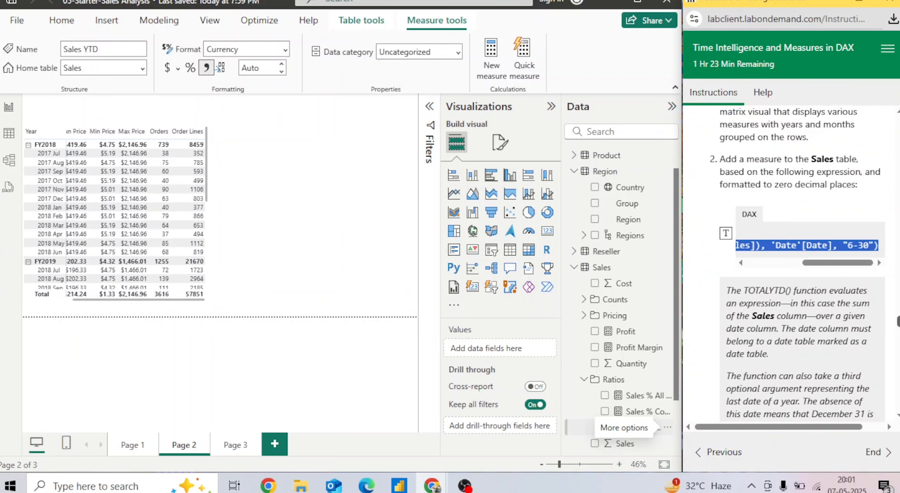
pyautogui.scroll(-1, 788, 264)
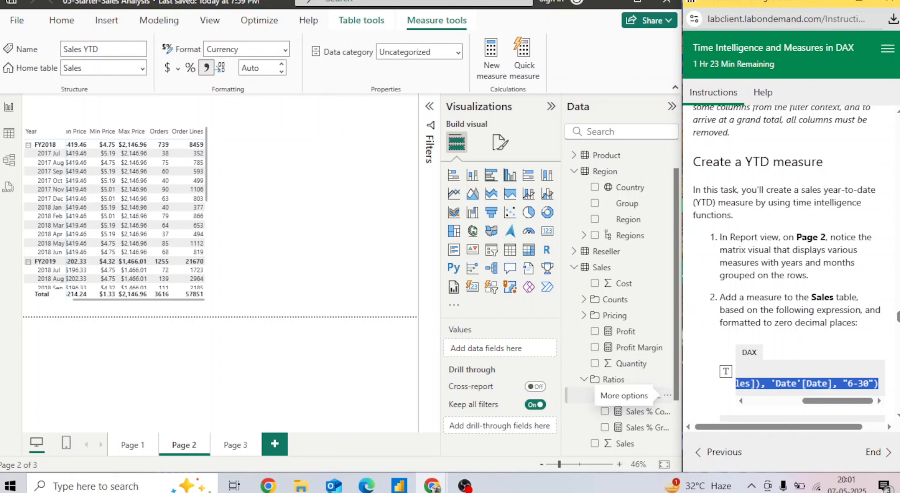
# Step: Format the Sales YTD measure as a decimal number with 0 decimal places
pyautogui.moveTo(676, 378); pyautogui.dragTo(676, 428)
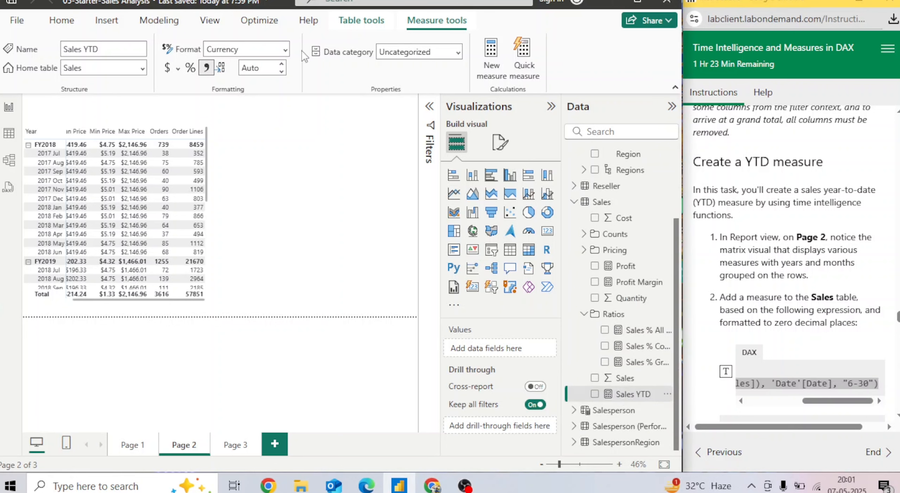
pyautogui.click(285, 50)
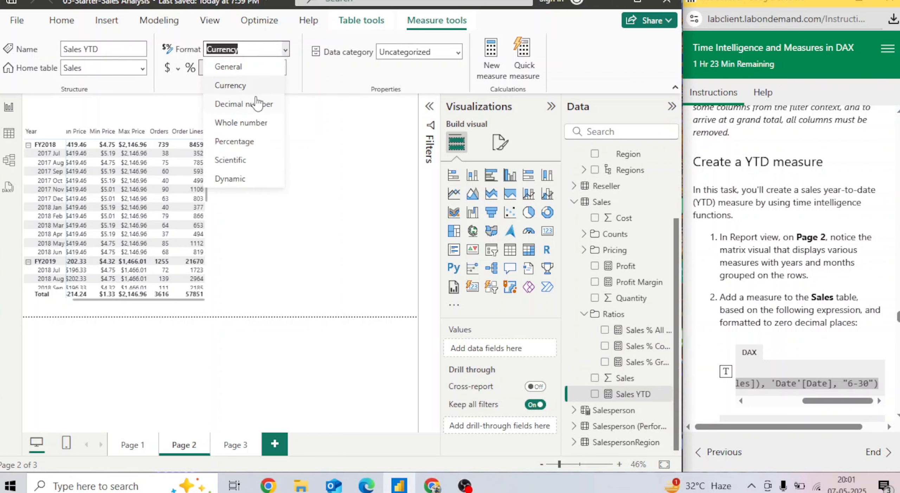
pyautogui.click(259, 104)
pyautogui.click(282, 71)
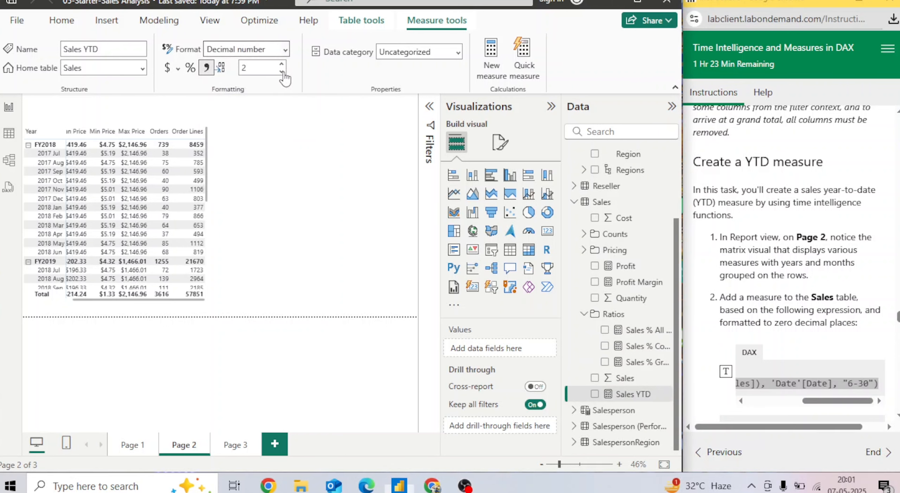
pyautogui.click(282, 72)
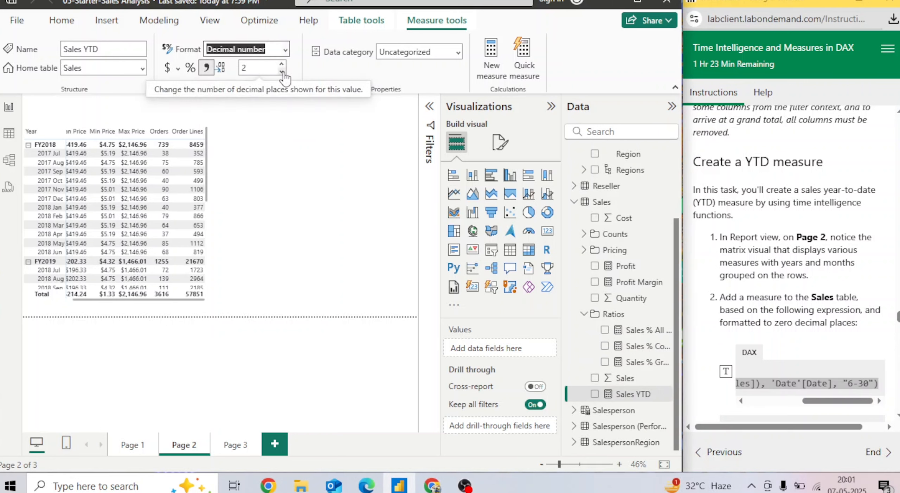
pyautogui.click(283, 72)
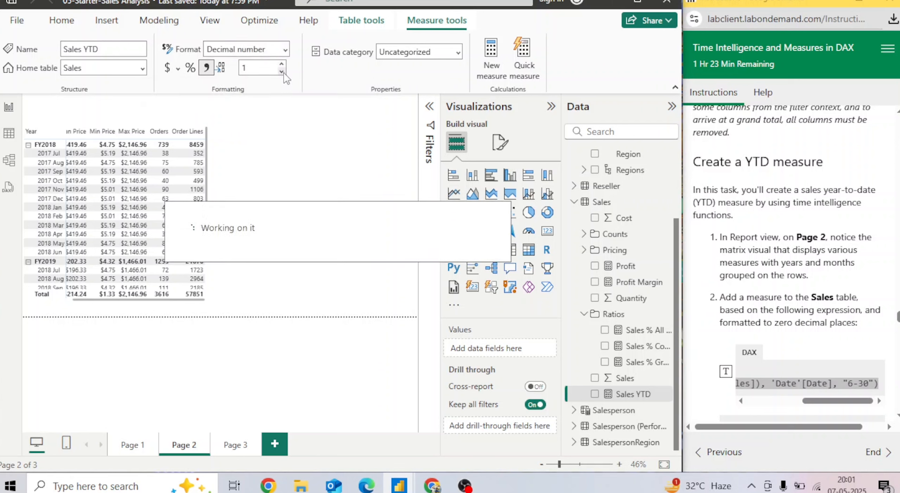
pyautogui.click(281, 72)
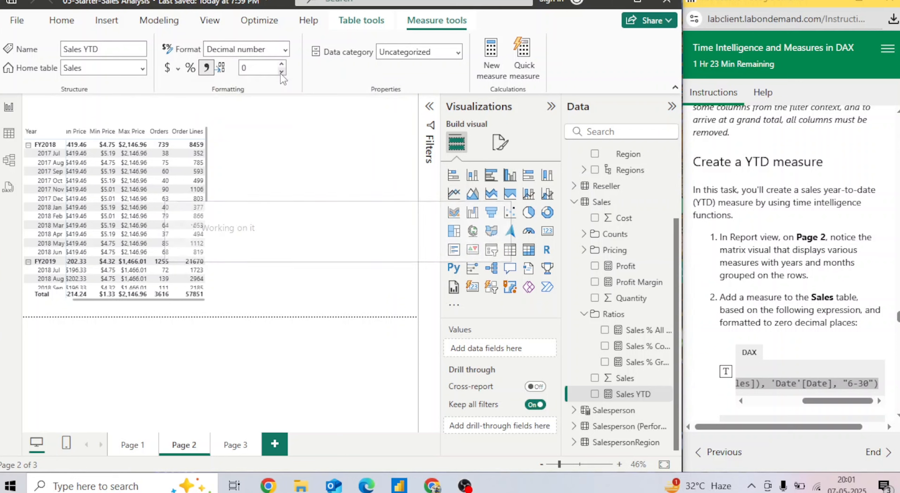
# Step: Add the Sales YTD measure and the Sales field to the Page 2 matrix, widening the visual to fit both columns
pyautogui.moveTo(898, 317); pyautogui.dragTo(898, 330)
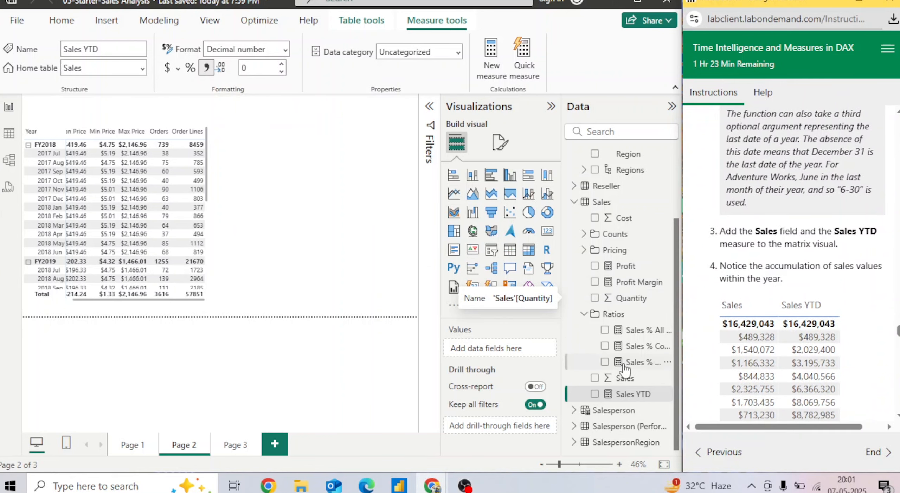
pyautogui.moveTo(626, 395); pyautogui.dragTo(186, 245)
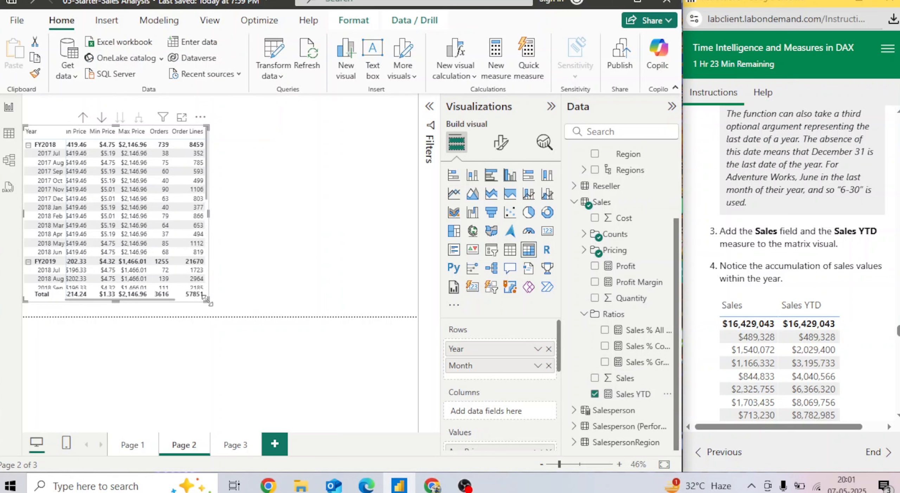
pyautogui.moveTo(254, 311); pyautogui.dragTo(264, 314)
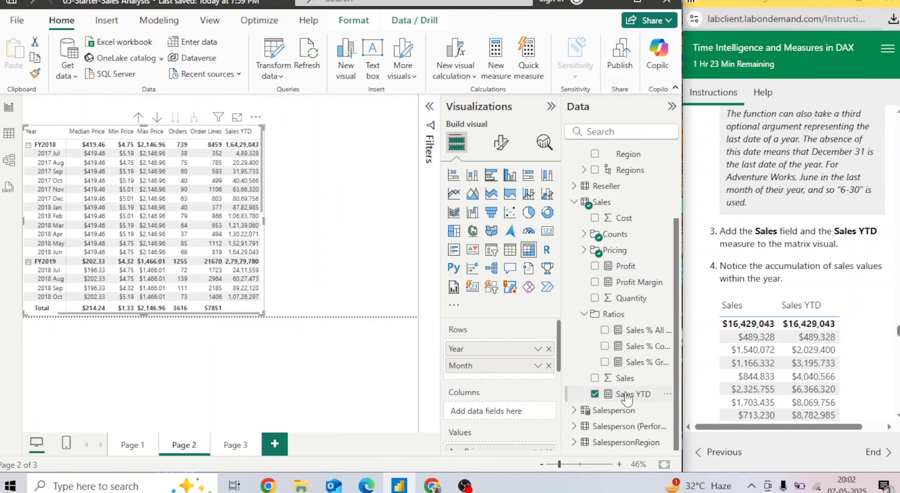
pyautogui.moveTo(620, 378); pyautogui.dragTo(245, 242)
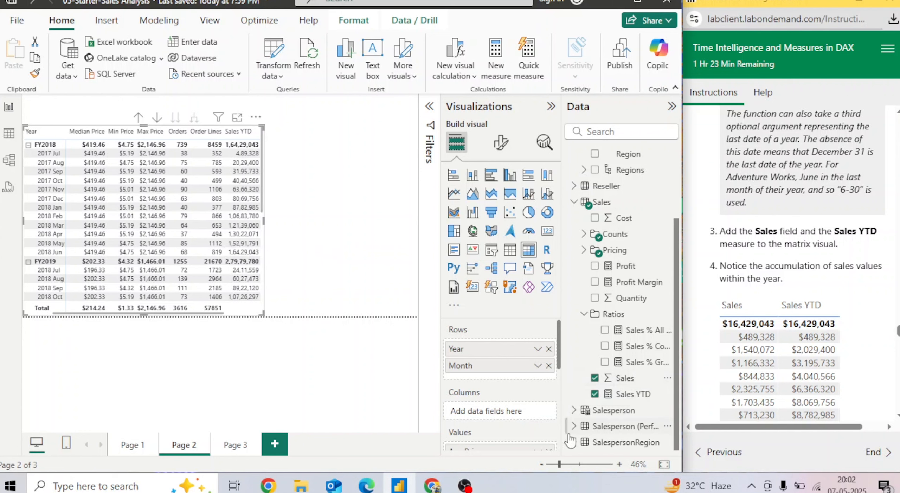
pyautogui.moveTo(263, 314); pyautogui.dragTo(325, 314)
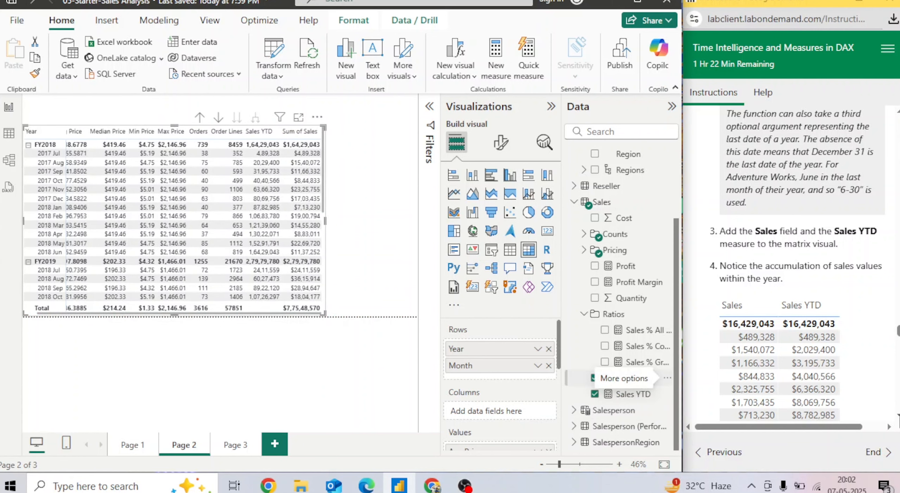
# Step: Read the lab's explanation of TOTALYTD filter manipulation and the Create a YoY growth measure task, including the Sales YoY Growth expression
pyautogui.click(899, 417)
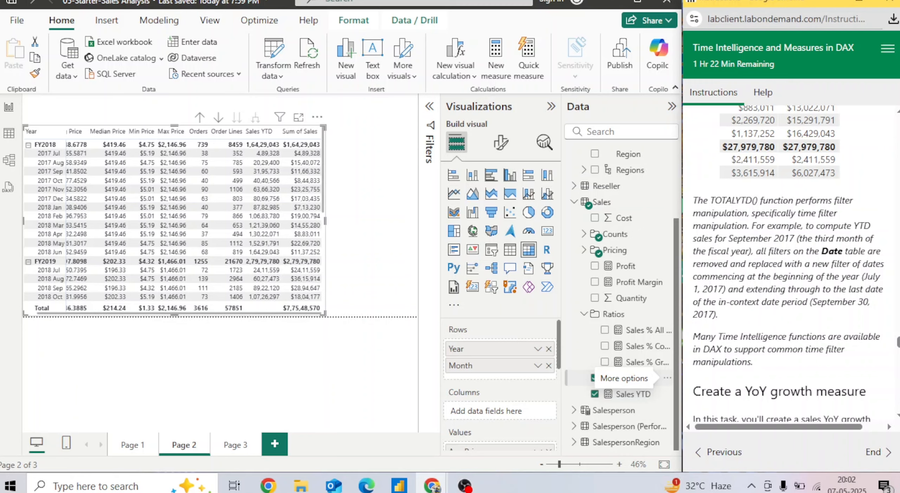
pyautogui.scroll(-6, 788, 264)
pyautogui.scroll(5, 897, 351)
pyautogui.scroll(-5, 895, 352)
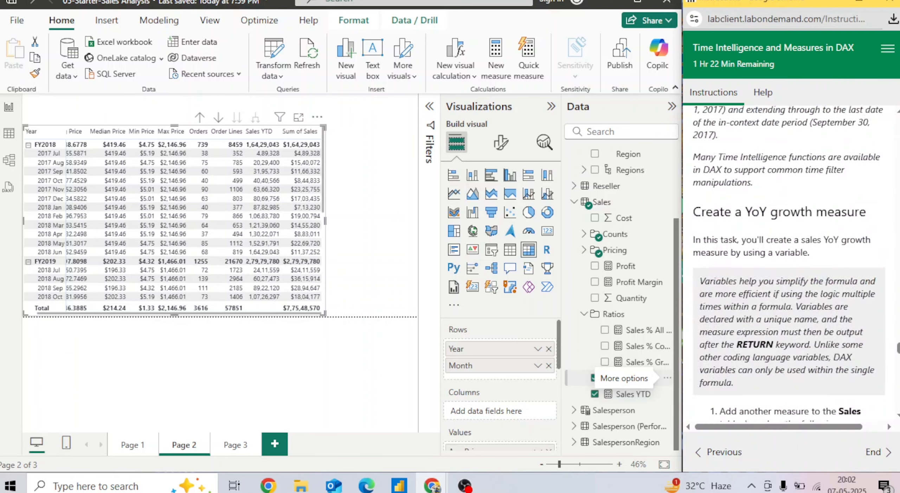
pyautogui.scroll(6, 894, 351)
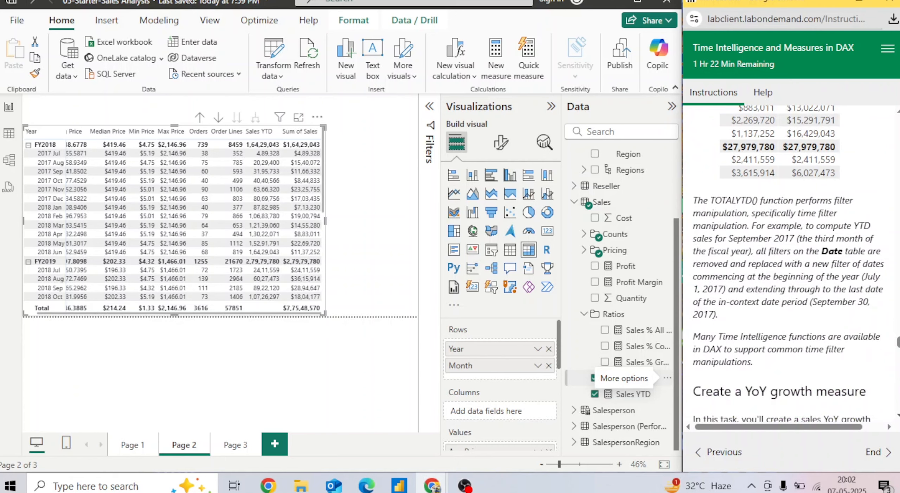
pyautogui.scroll(-4, 788, 263)
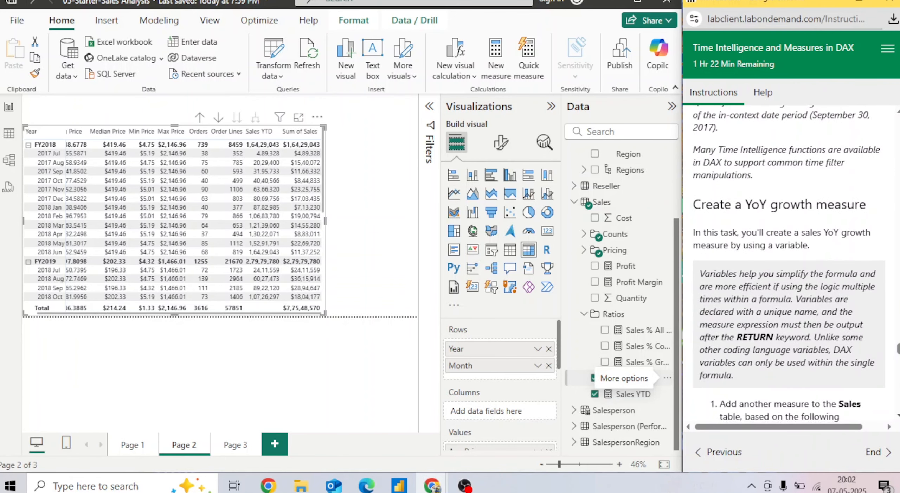
pyautogui.scroll(-3, 788, 263)
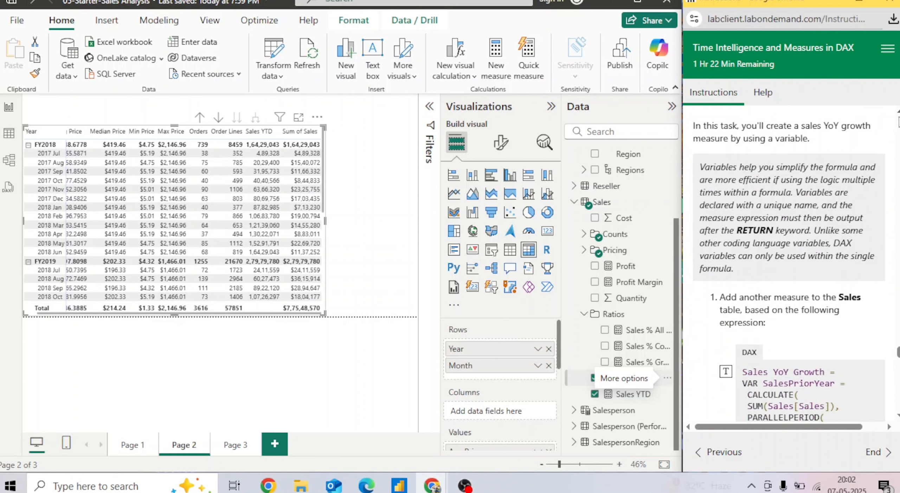
pyautogui.scroll(1, 789, 270)
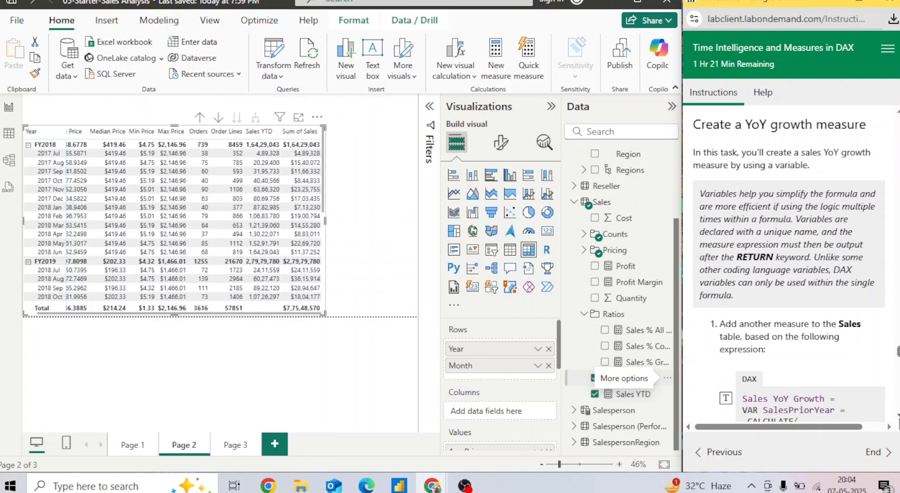
pyautogui.scroll(-4, 800, 215)
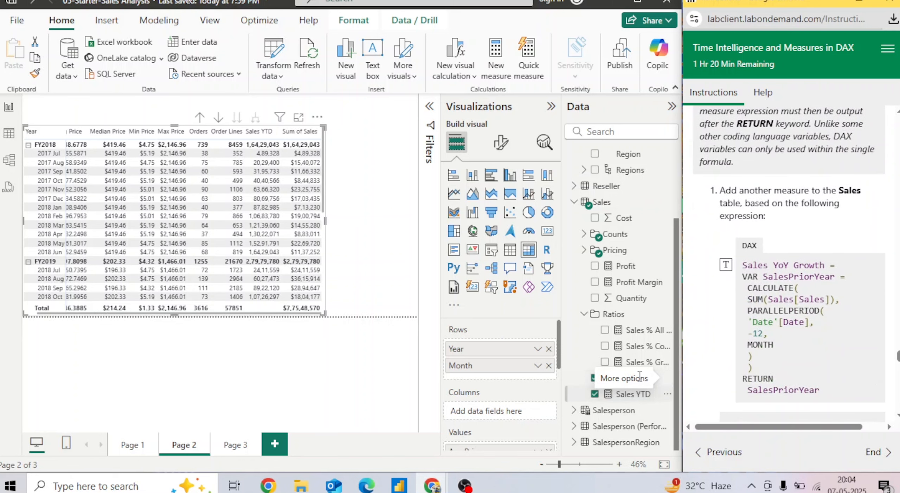
# Step: Start a new measure in the Sales table and replace its default formula with the lab's Sales YoY Growth expression, which returns SalesPriorYear
pyautogui.click(667, 202)
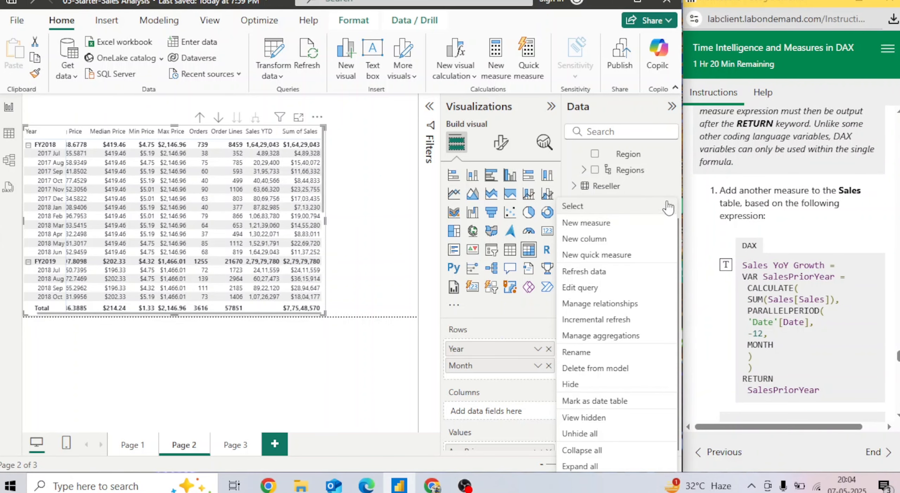
pyautogui.click(614, 224)
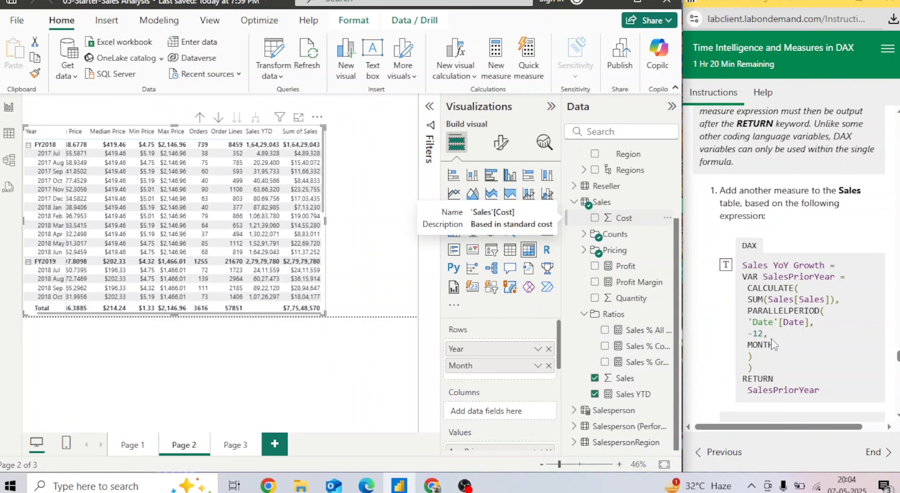
pyautogui.moveTo(823, 392); pyautogui.dragTo(741, 266)
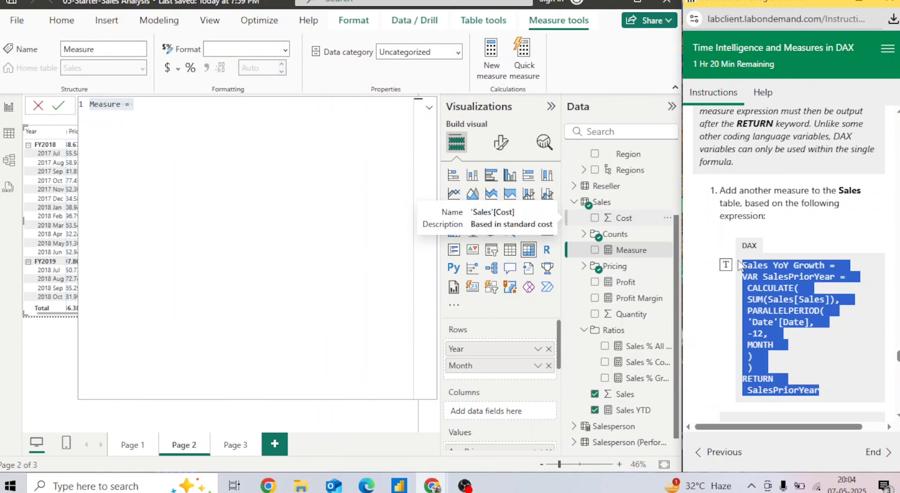
pyautogui.hotkey('ctrl', 'c')
pyautogui.click(249, 169)
pyautogui.hotkey('ctrl', 'a')
pyautogui.hotkey('ctrl', 'v')
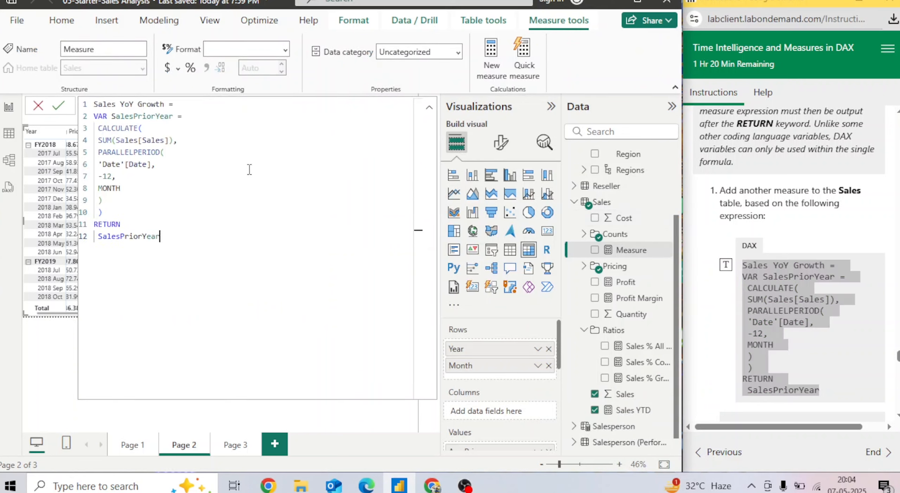
# Step: Examine the pasted formula's SalesPriorYear variable, SUM, PARALLELPERIOD and RETURN parts alongside the lab's explanation of the 12-month shift
pyautogui.moveTo(112, 115); pyautogui.dragTo(173, 118)
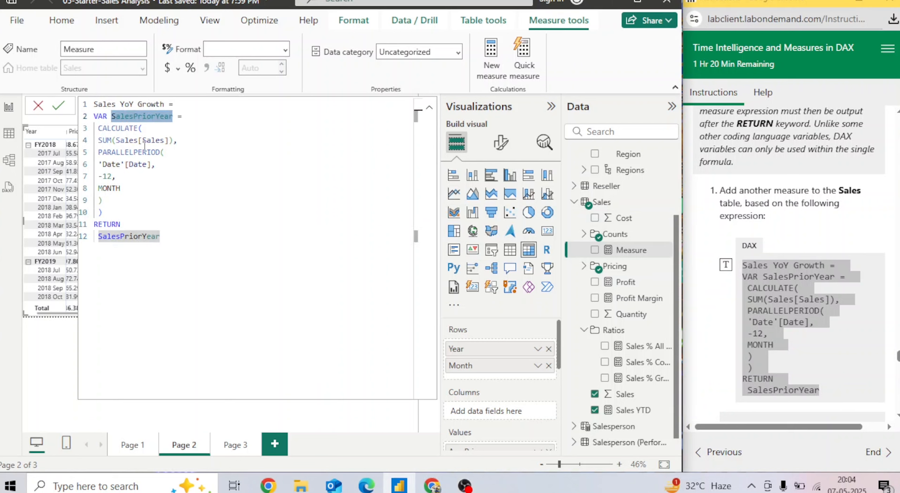
pyautogui.moveTo(117, 140); pyautogui.dragTo(170, 145)
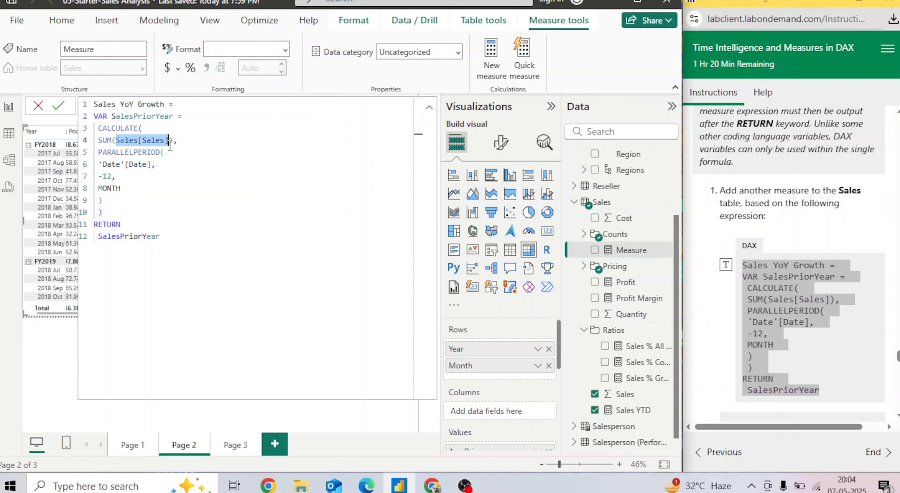
pyautogui.moveTo(103, 164); pyautogui.dragTo(147, 165)
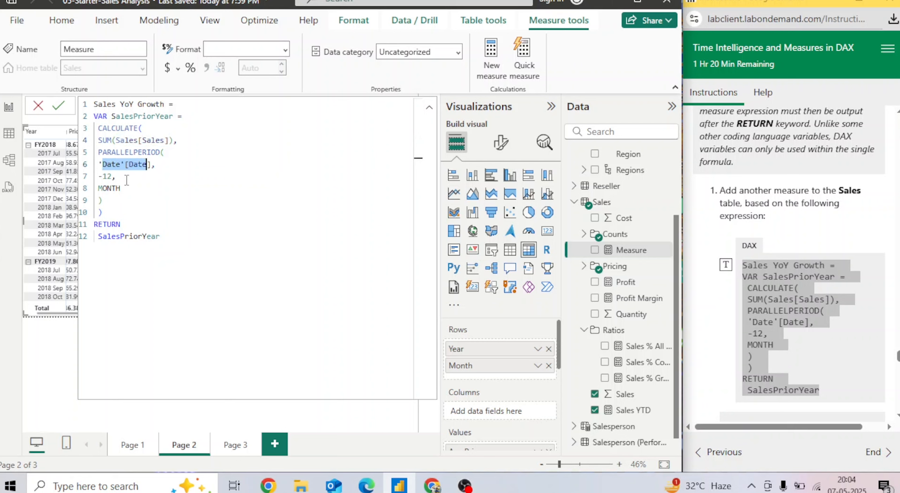
pyautogui.click(126, 189)
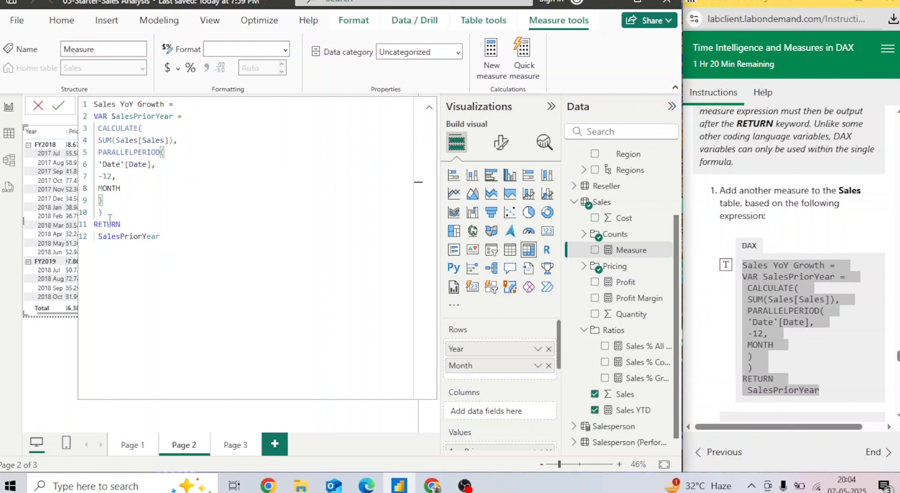
pyautogui.doubleClick(159, 236)
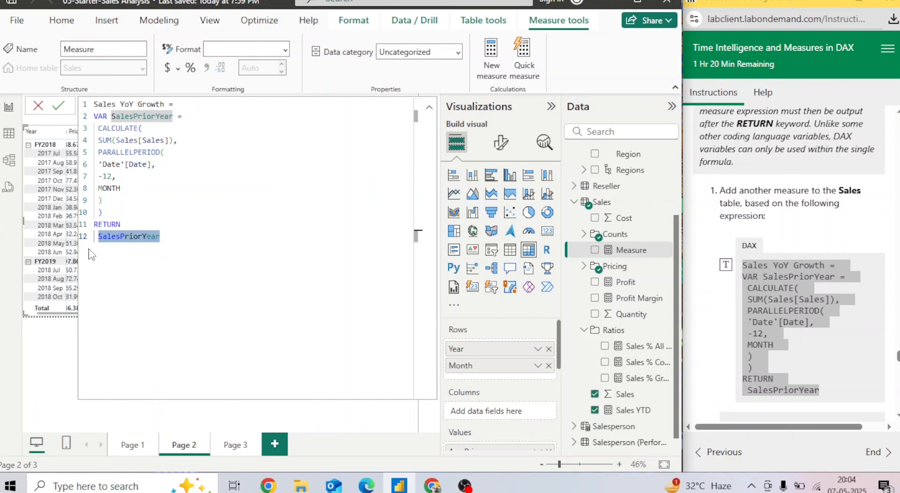
pyautogui.click(175, 244)
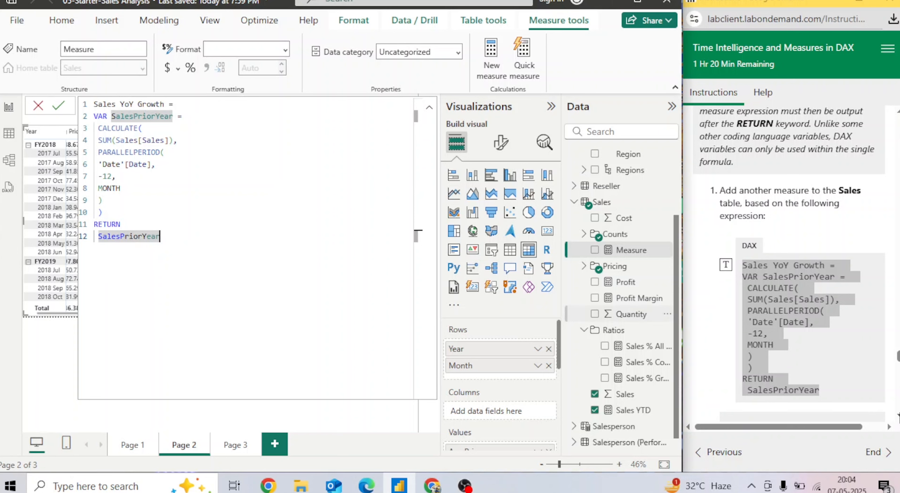
pyautogui.click(899, 416)
pyautogui.scroll(-3, 896, 415)
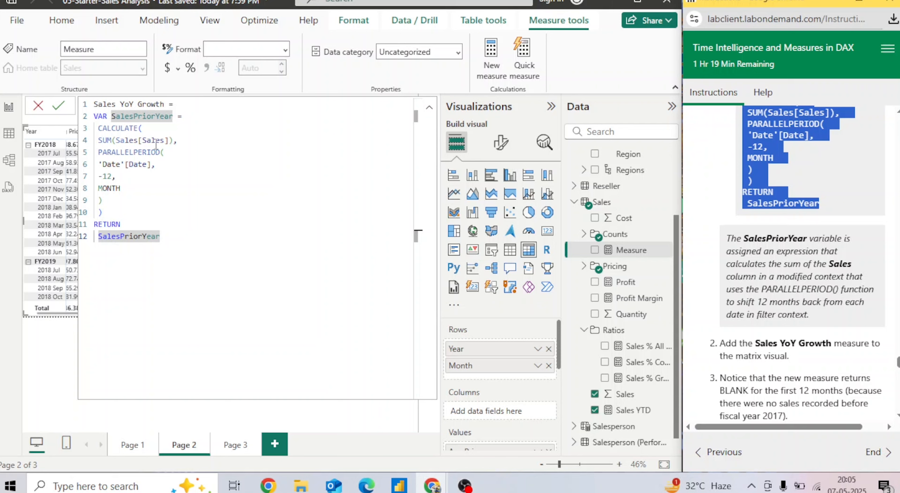
pyautogui.click(124, 224)
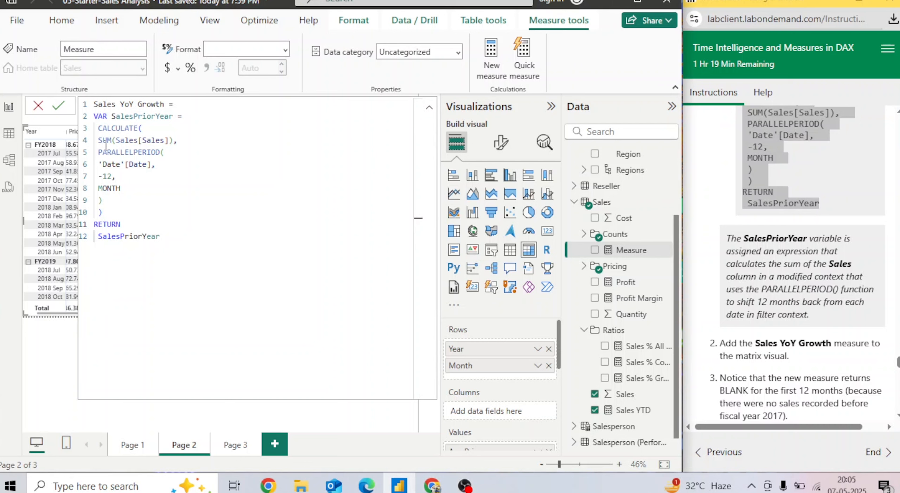
pyautogui.moveTo(97, 152); pyautogui.dragTo(131, 212)
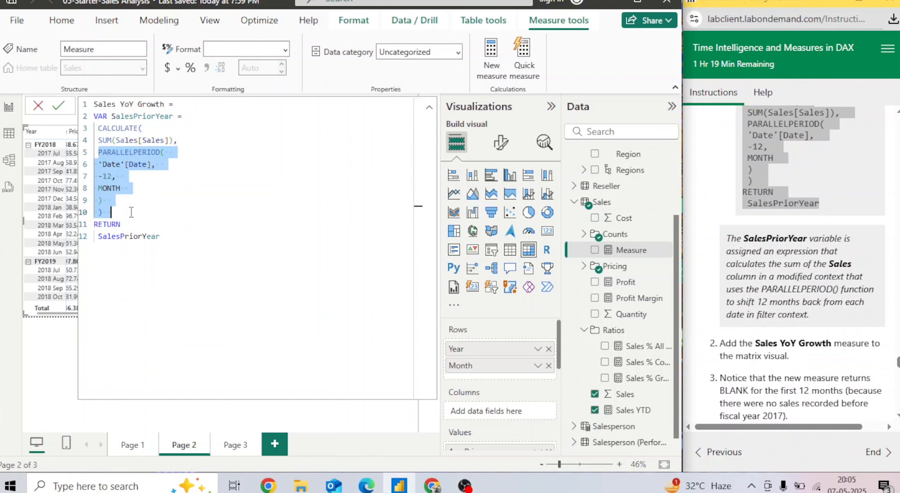
pyautogui.click(162, 239)
# Step: Commit the Sales YoY Growth measure and add it to the Page 2 matrix, widening the visual to fit the new column
pyautogui.click(59, 105)
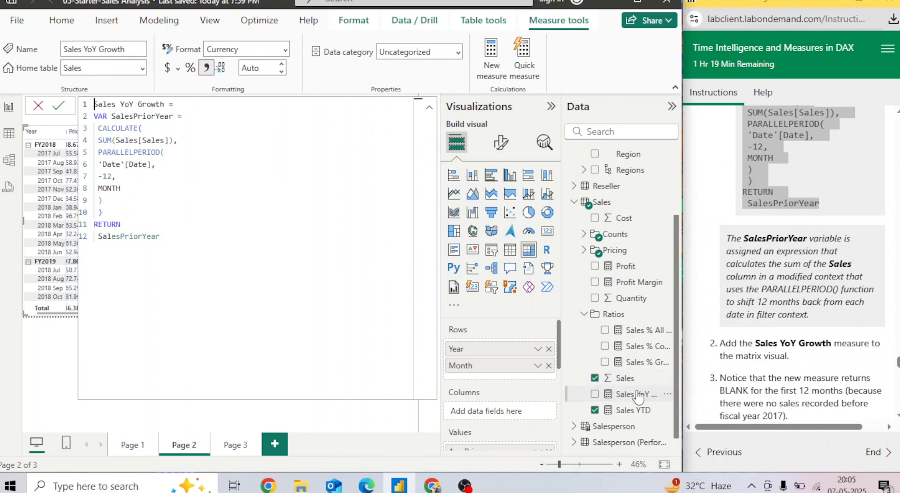
pyautogui.click(42, 109)
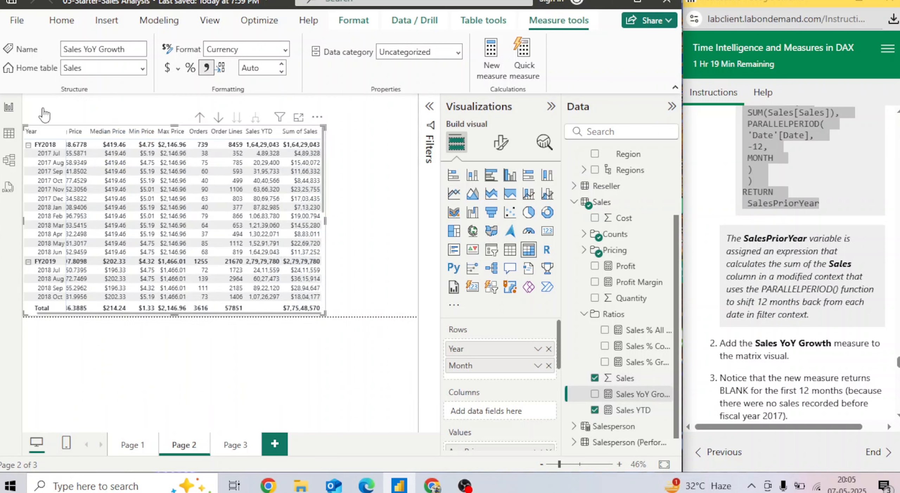
pyautogui.moveTo(640, 397); pyautogui.dragTo(336, 268)
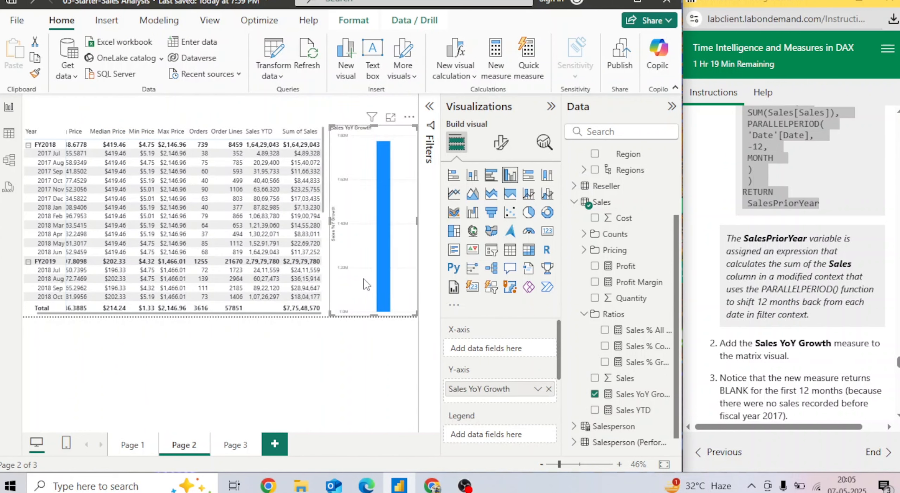
pyautogui.press('Delete')
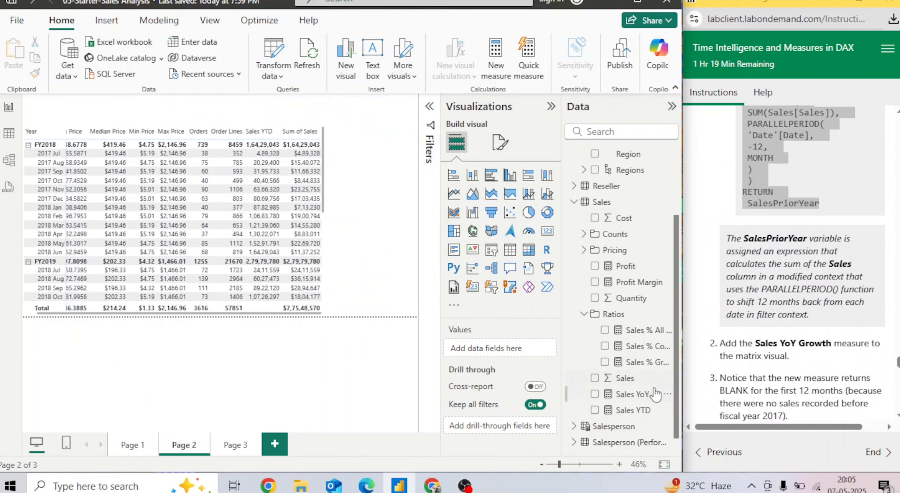
pyautogui.click(292, 232)
pyautogui.moveTo(322, 314); pyautogui.dragTo(386, 329)
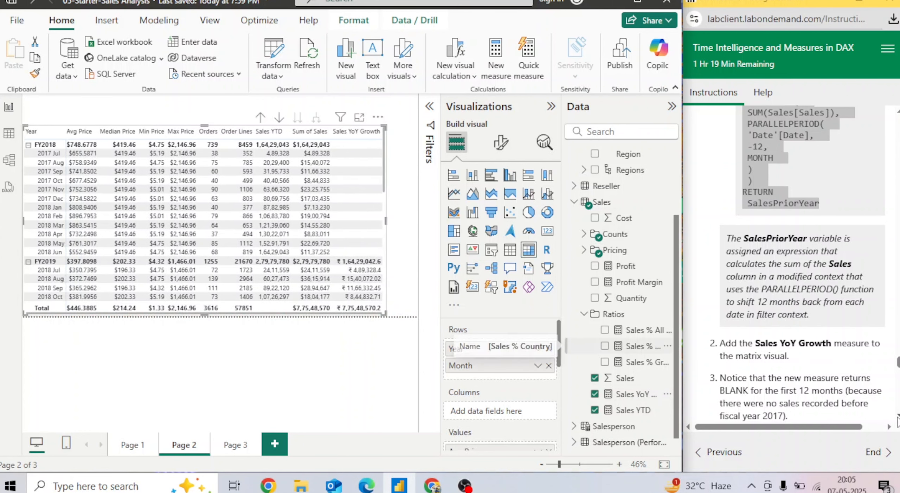
# Step: Compare the matrix's Sales YoY Growth values for 2018 Jul and the first 12 months with the lab's notes and sample table
pyautogui.scroll(-4, 879, 393)
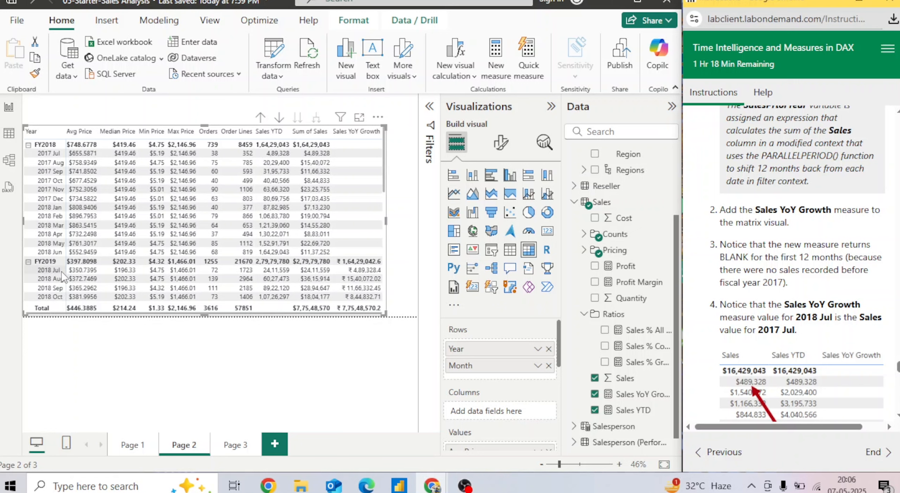
pyautogui.moveTo(48, 154); pyautogui.dragTo(48, 161)
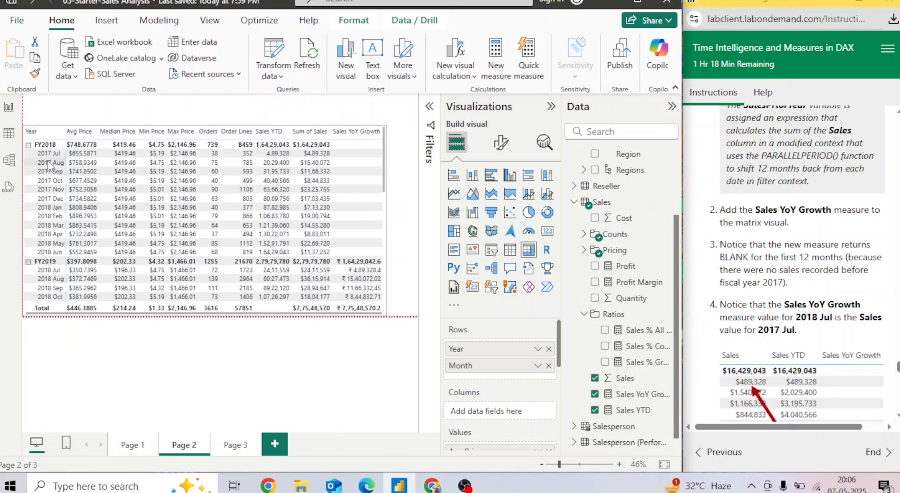
pyautogui.moveTo(51, 246); pyautogui.dragTo(53, 249)
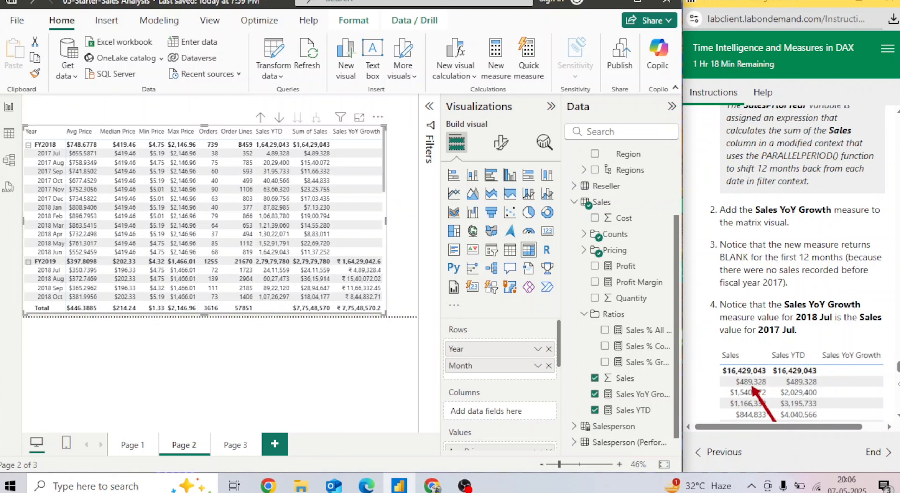
pyautogui.scroll(-4, 783, 172)
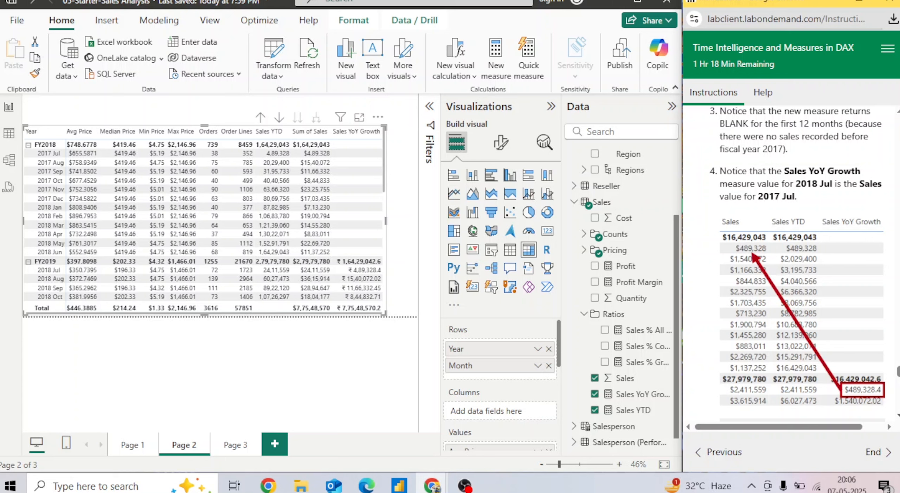
pyautogui.scroll(-5, 798, 263)
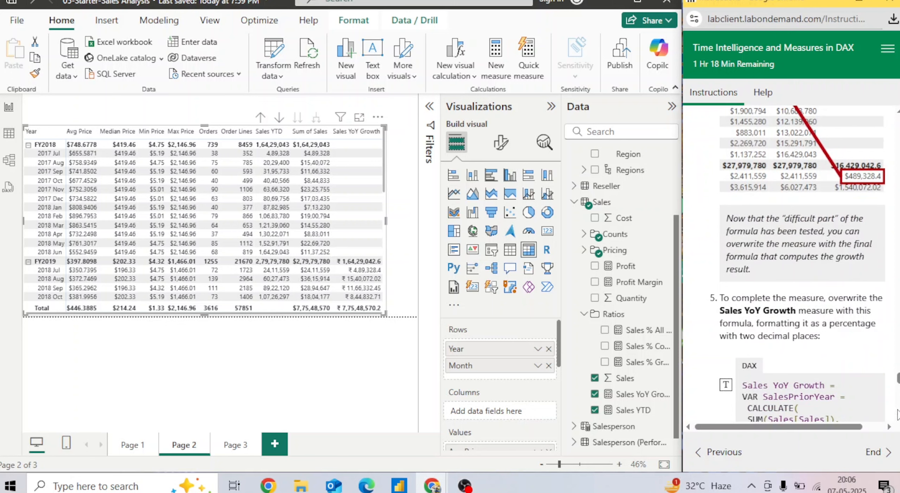
# Step: Overwrite the Sales YoY Growth formula with the lab's final version, which returns DIVIDE((SUM(Sales[Sales]) - SalesPriorYear), SalesPriorYear), and commit it
pyautogui.scroll(-4, 898, 419)
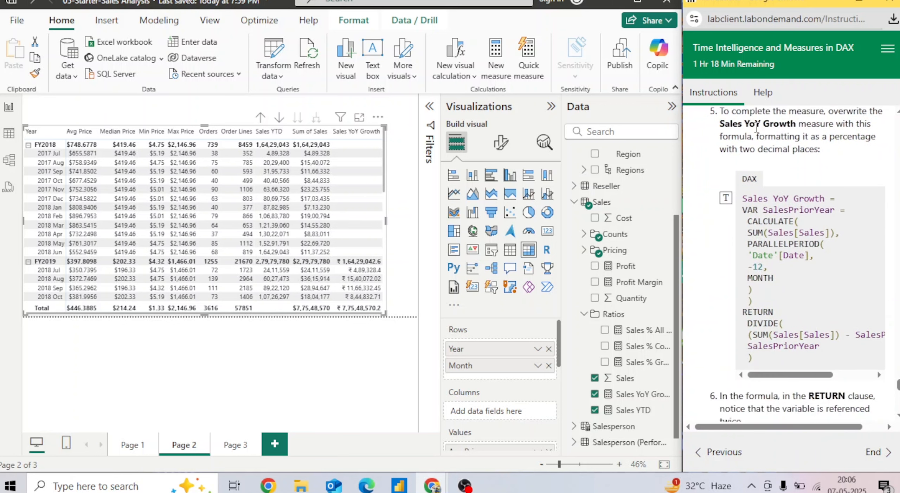
pyautogui.moveTo(756, 359); pyautogui.dragTo(743, 206)
pyautogui.hotkey('ctrl', 'c')
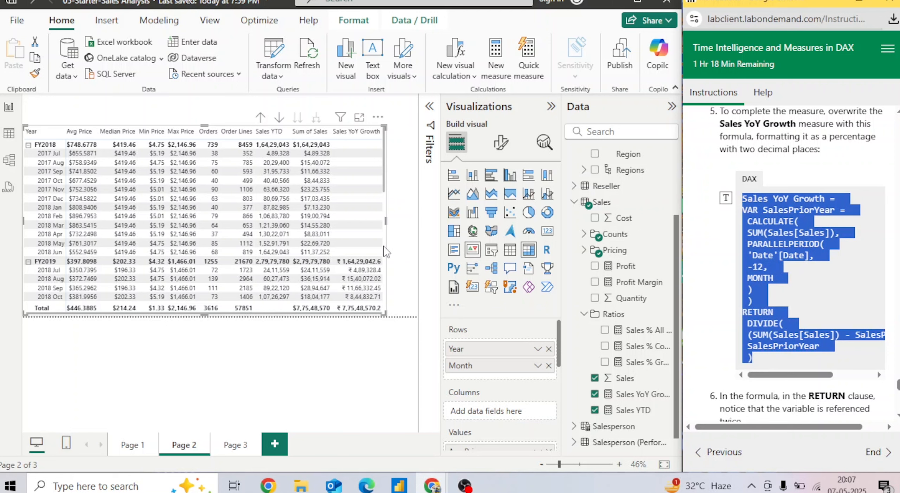
pyautogui.click(632, 395)
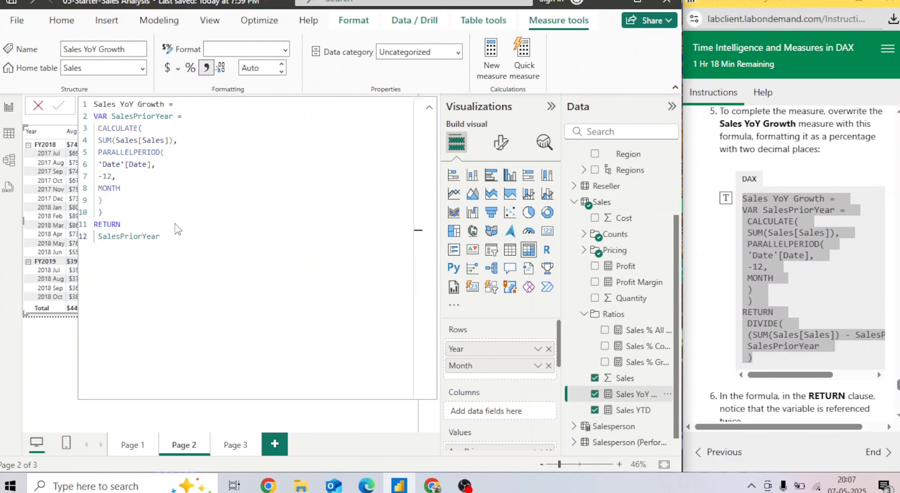
pyautogui.click(189, 252)
pyautogui.hotkey('ctrl', 'a')
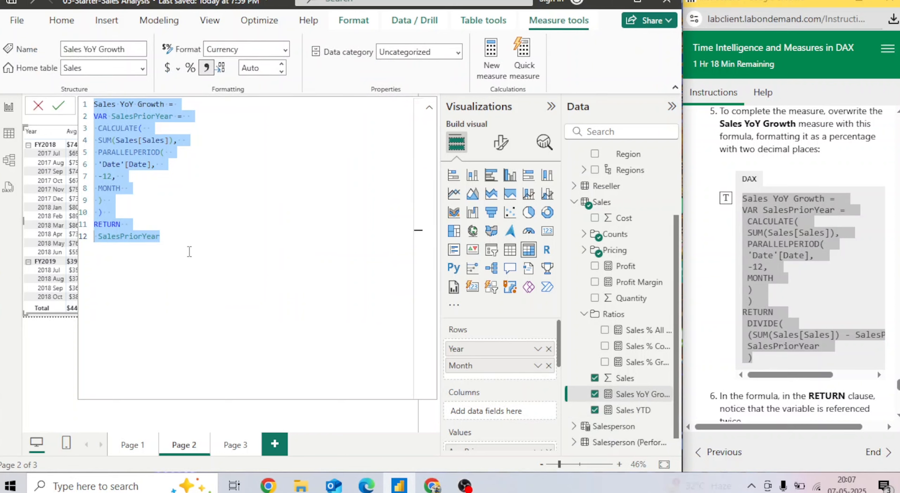
pyautogui.hotkey('ctrl', 'v')
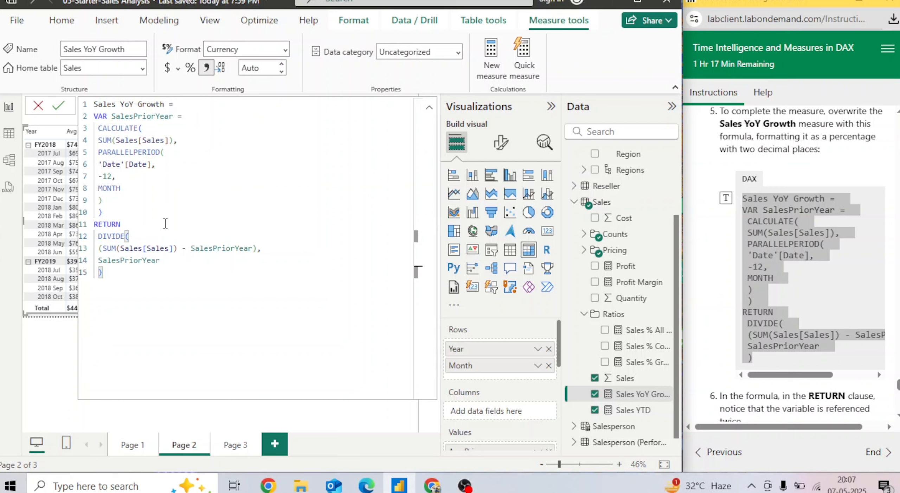
pyautogui.click(58, 112)
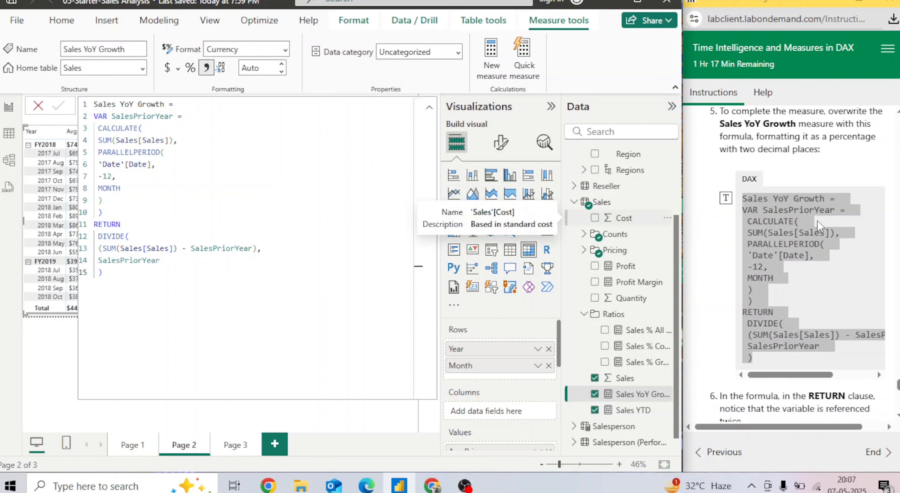
# Step: Close the formula editor and format the Sales YoY Growth measure as a percentage with 2 decimal places
pyautogui.click(897, 418)
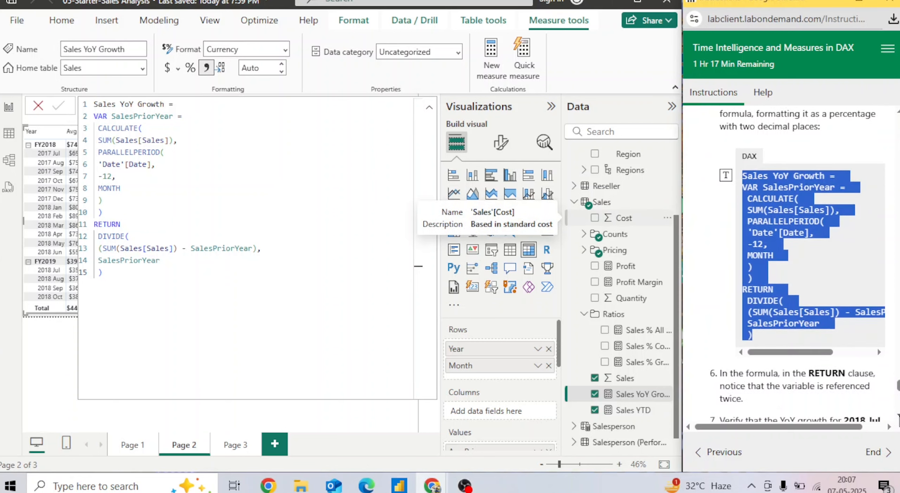
pyautogui.scroll(-4, 898, 418)
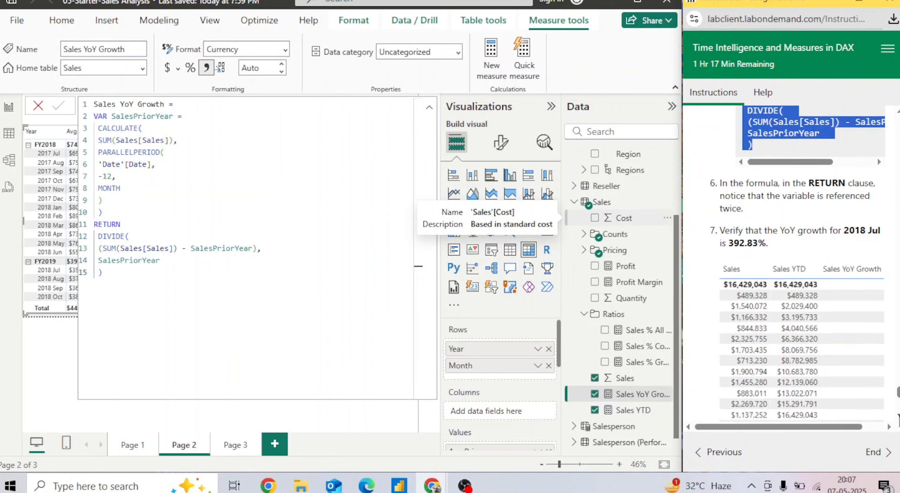
pyautogui.click(38, 106)
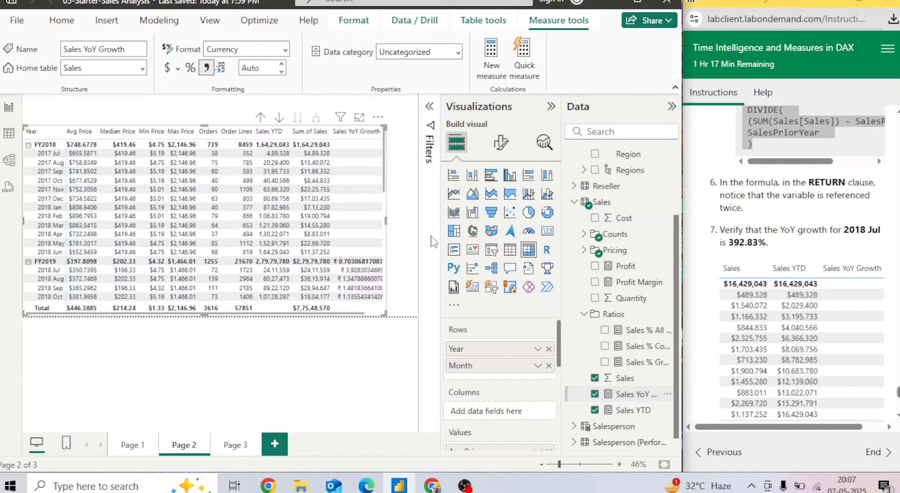
pyautogui.click(285, 50)
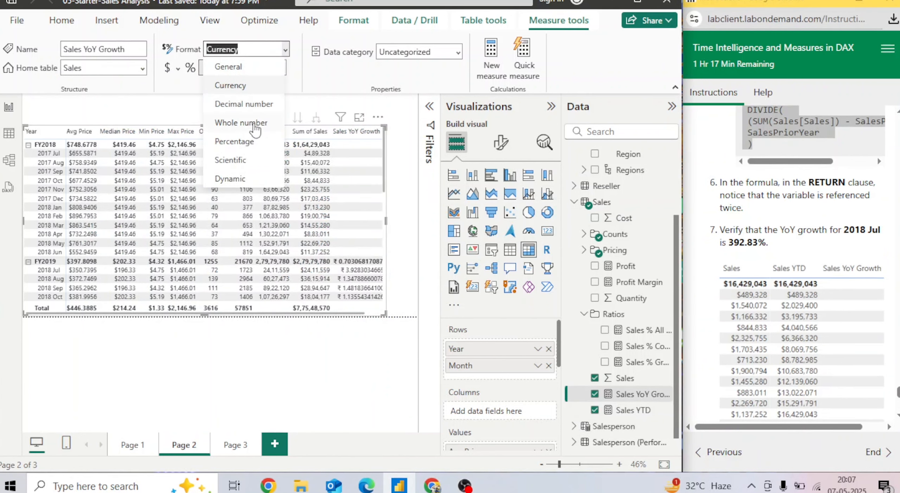
pyautogui.click(242, 139)
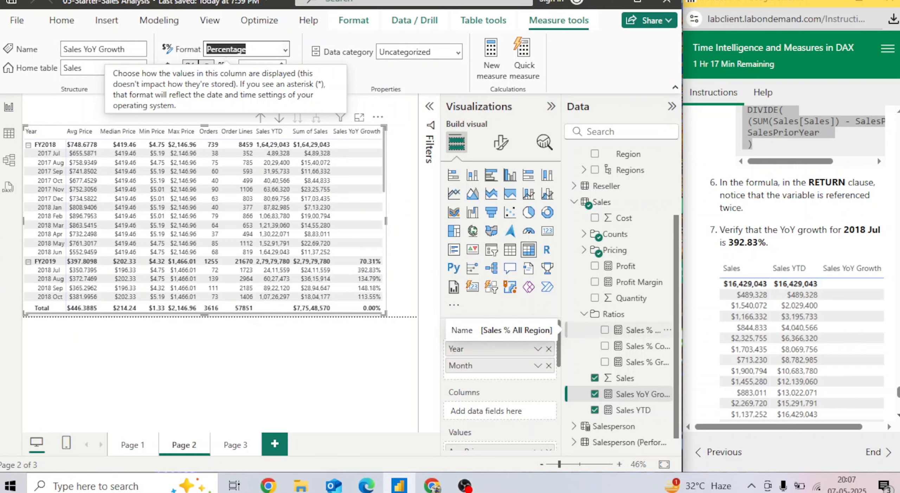
# Step: In Model view, place the Sales YTD and Sales YoY Growth measures together in a display folder named Time Intelligence
pyautogui.scroll(-5, 801, 264)
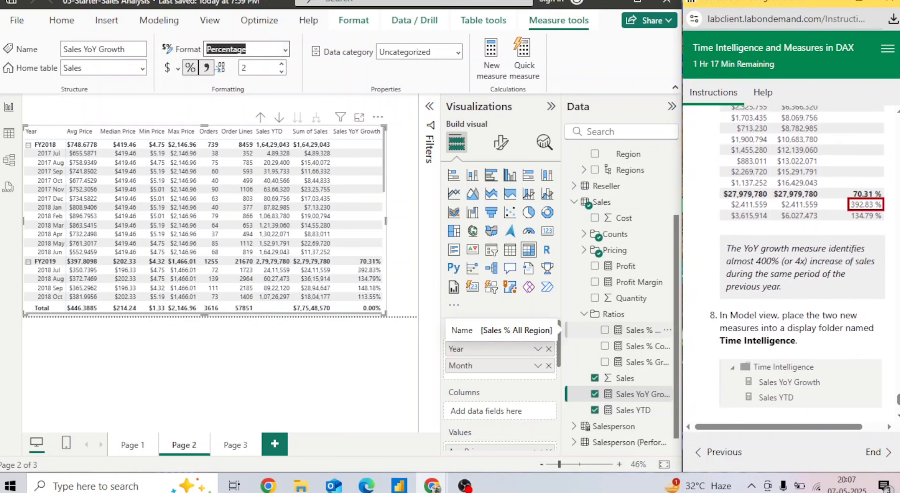
pyautogui.scroll(-1, 758, 204)
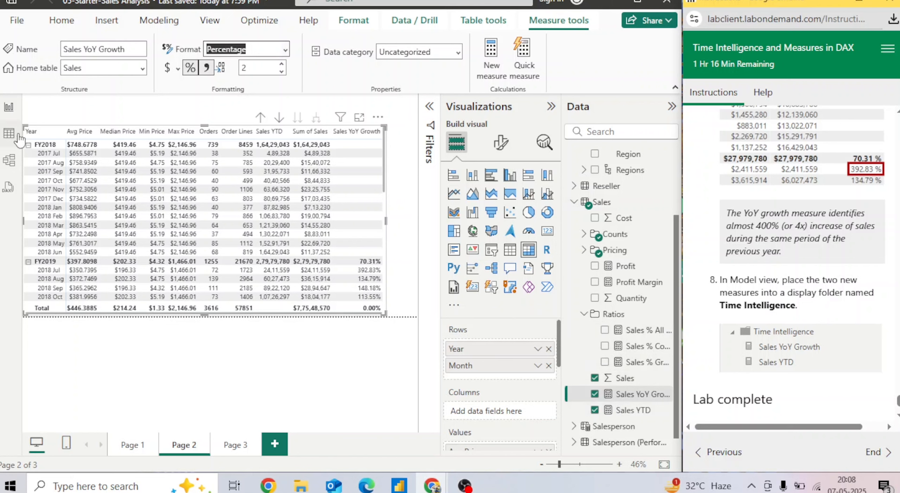
pyautogui.click(9, 161)
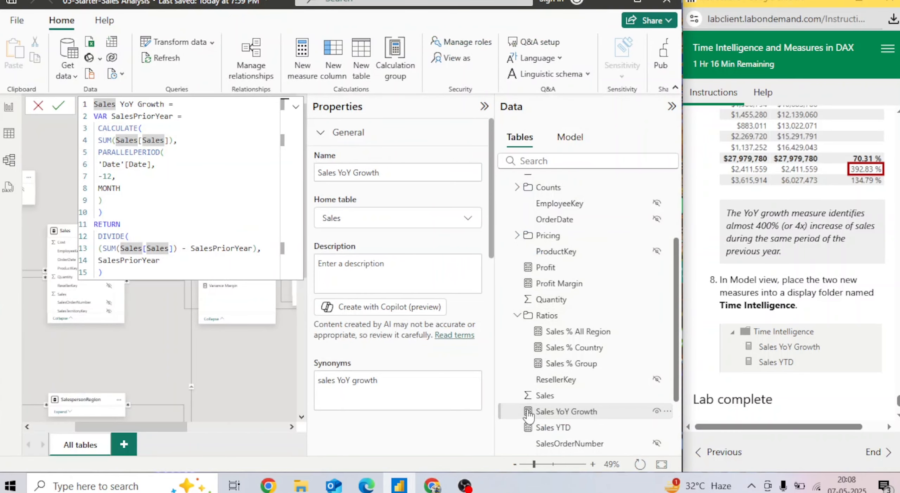
pyautogui.click(533, 428)
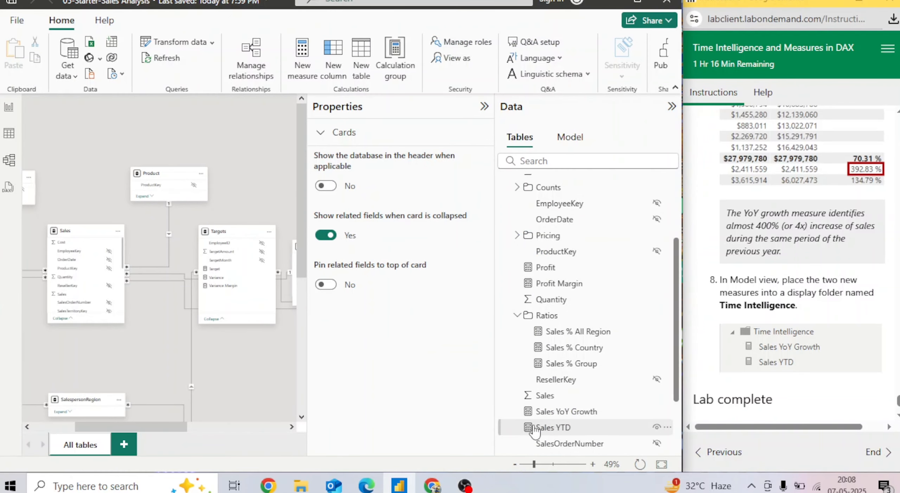
pyautogui.keyDown('ctrl'); pyautogui.click(540, 413); pyautogui.keyUp('ctrl')
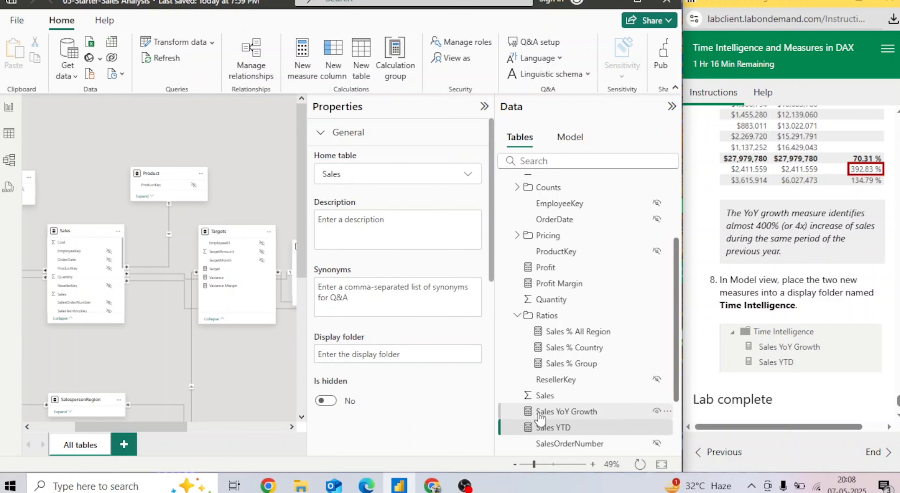
pyautogui.click(363, 356)
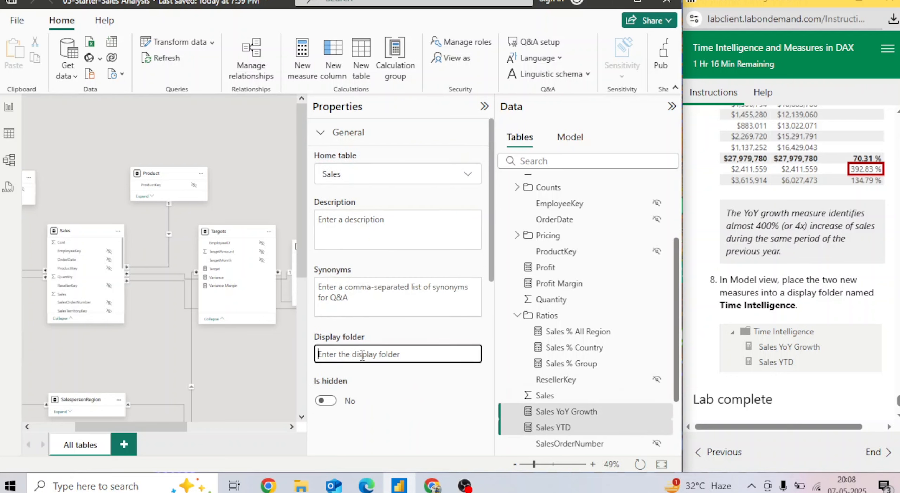
pyautogui.write('Time Inte')
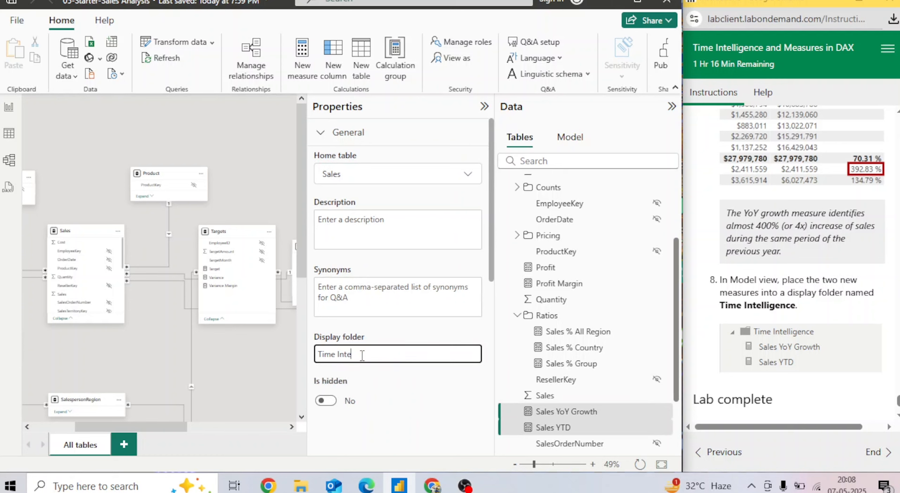
pyautogui.write('lligence')
pyautogui.press('Return')
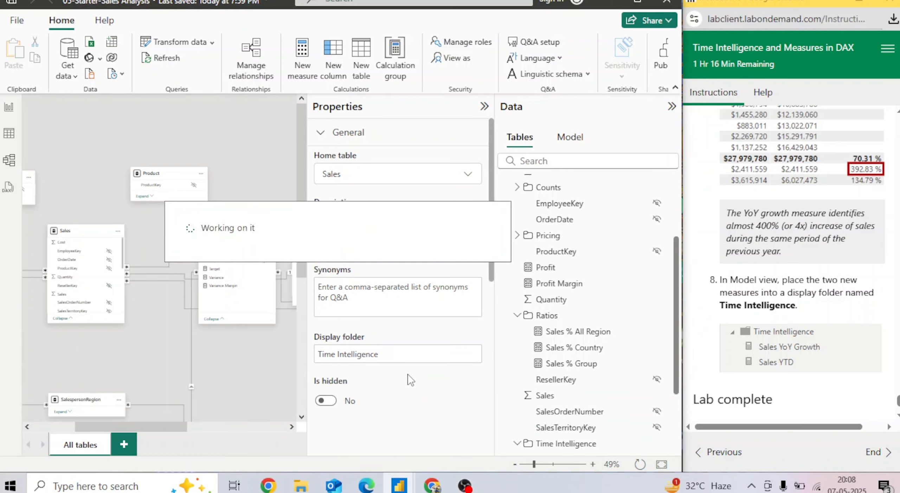
pyautogui.moveTo(677, 375); pyautogui.dragTo(678, 432)
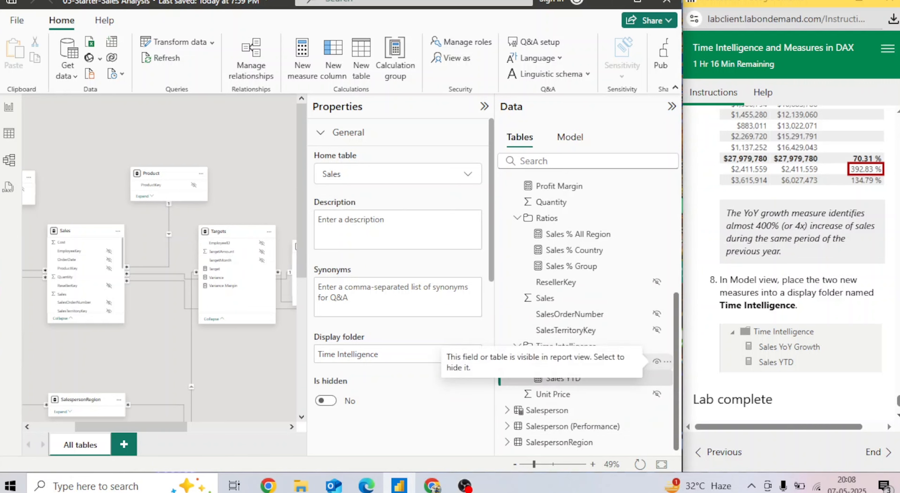
# Step: Check the end of the lab instructions for remaining tasks and look back over the Sales YoY Growth task
pyautogui.moveTo(899, 400); pyautogui.dragTo(899, 404)
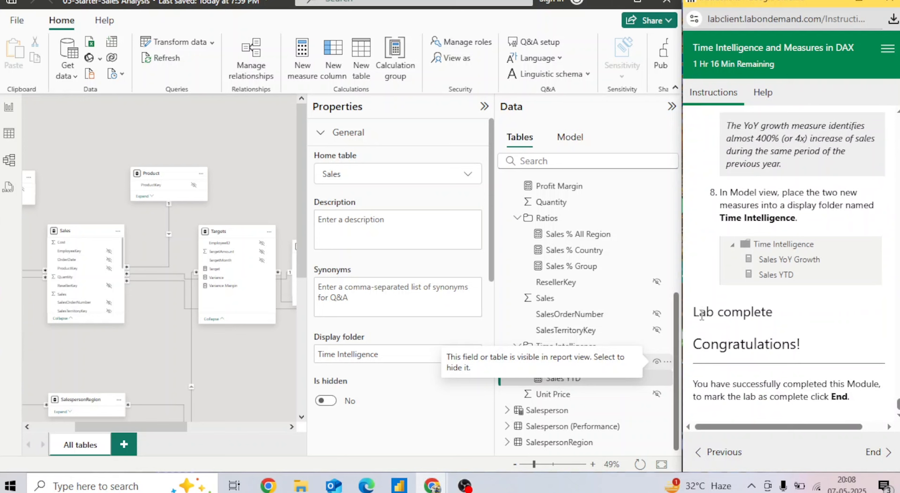
pyautogui.moveTo(693, 311); pyautogui.dragTo(804, 341)
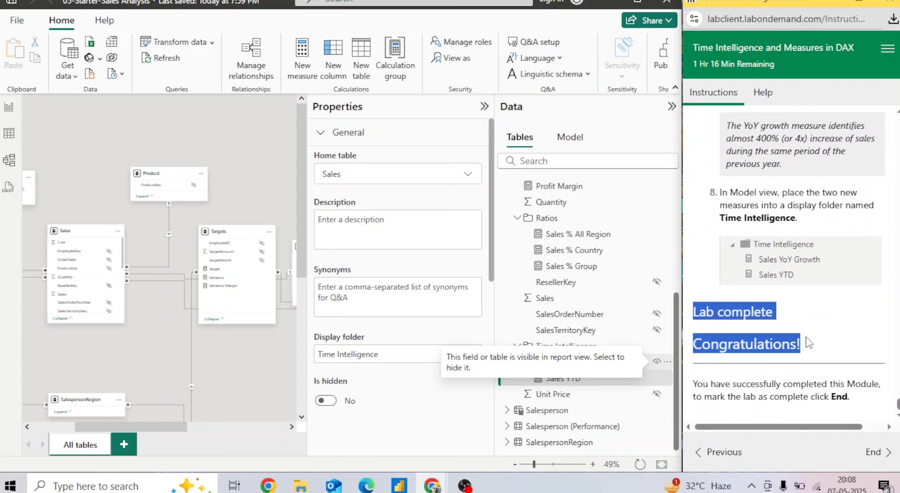
pyautogui.click(808, 343)
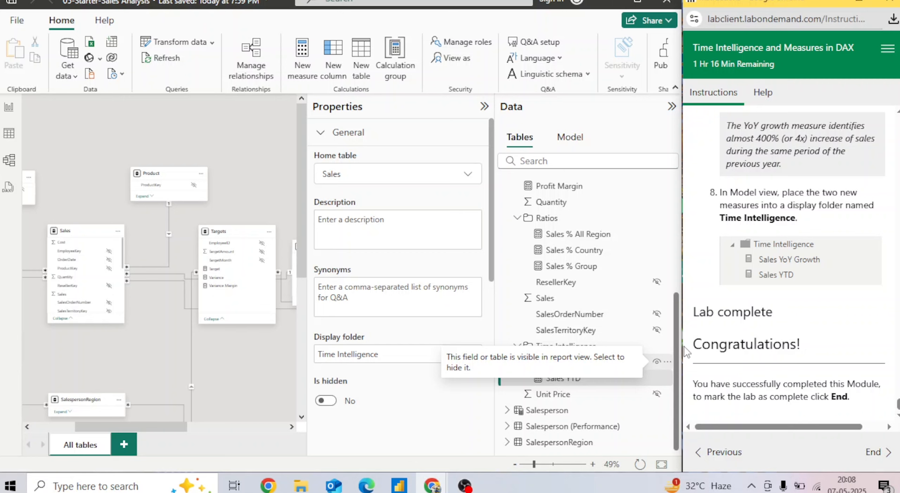
pyautogui.moveTo(676, 348); pyautogui.dragTo(684, 191)
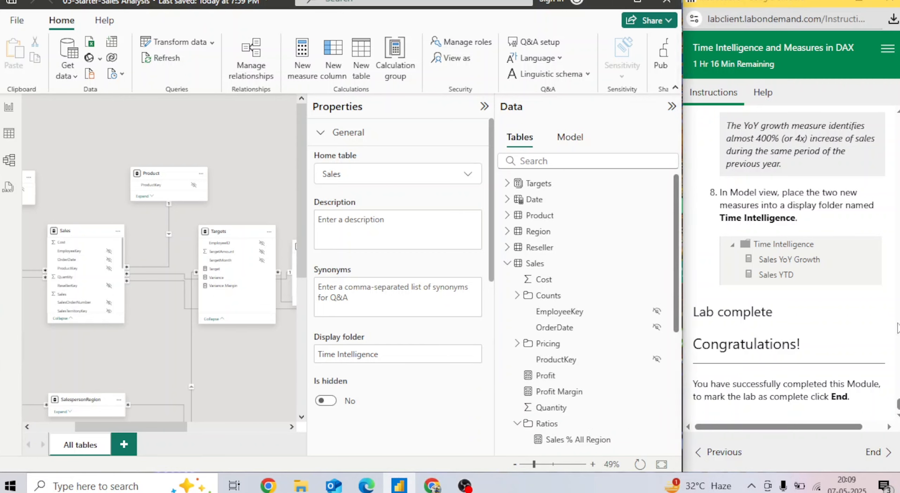
pyautogui.scroll(15, 787, 264)
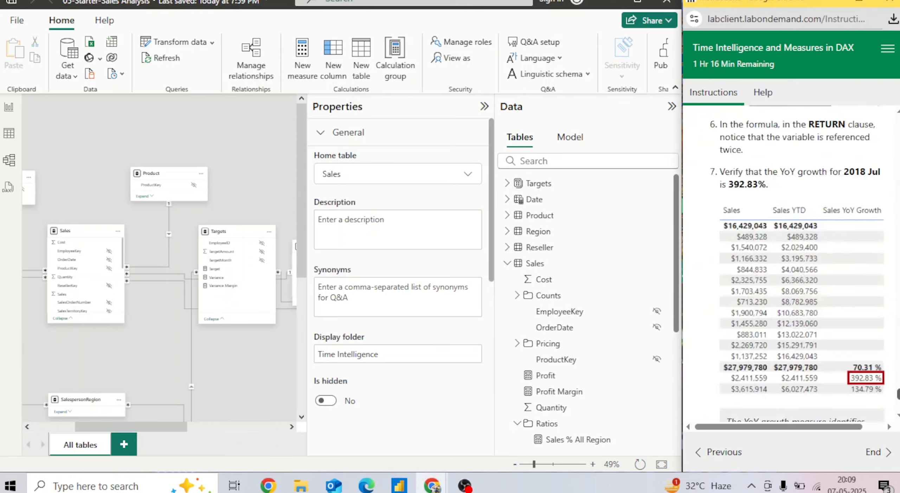
pyautogui.scroll(10, 787, 263)
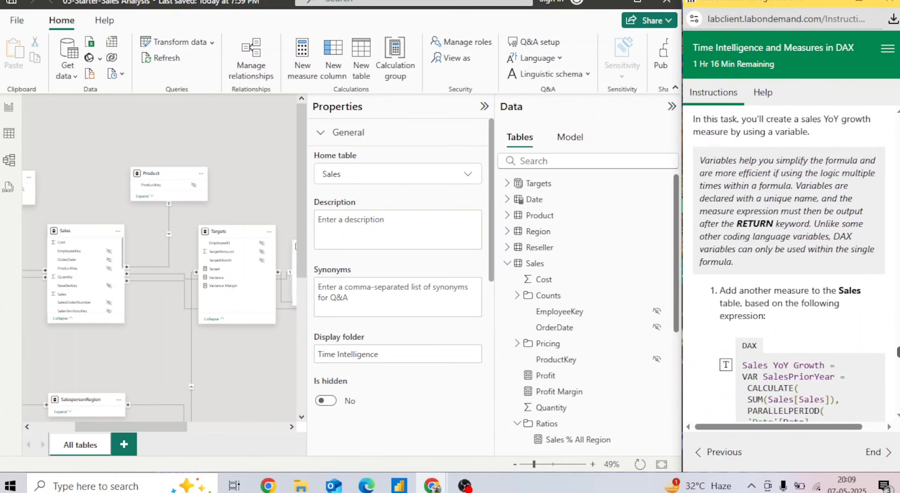